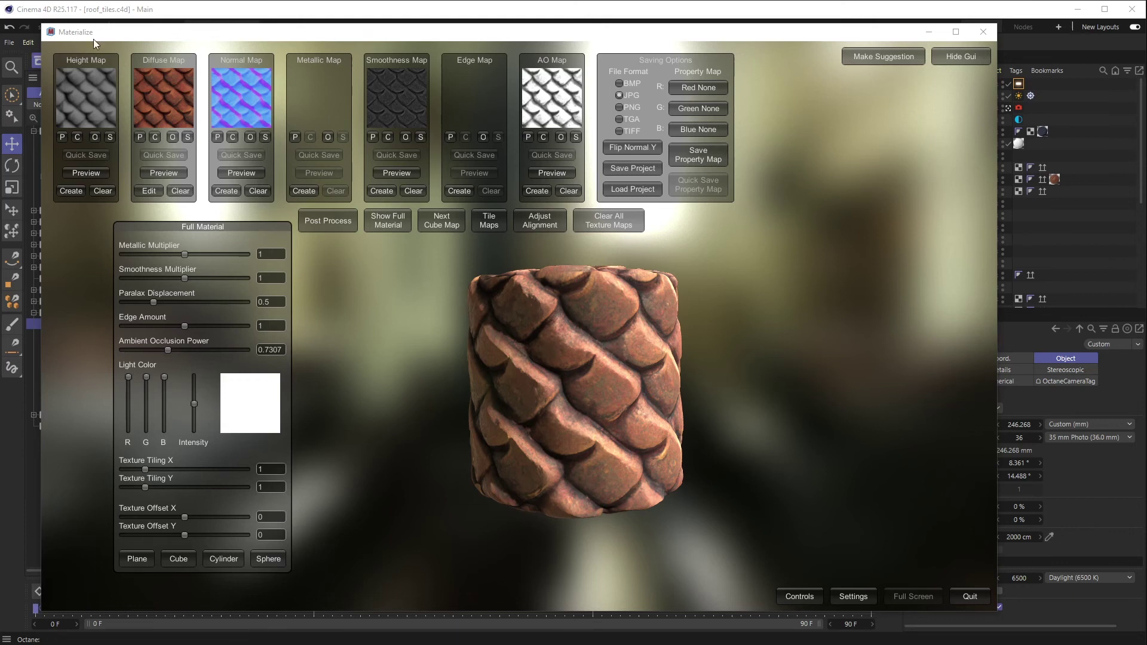
Check the tile material on the cylinder and the Cinema 4D roof, then bring up the Materialize website
drag(552, 408, 659, 409)
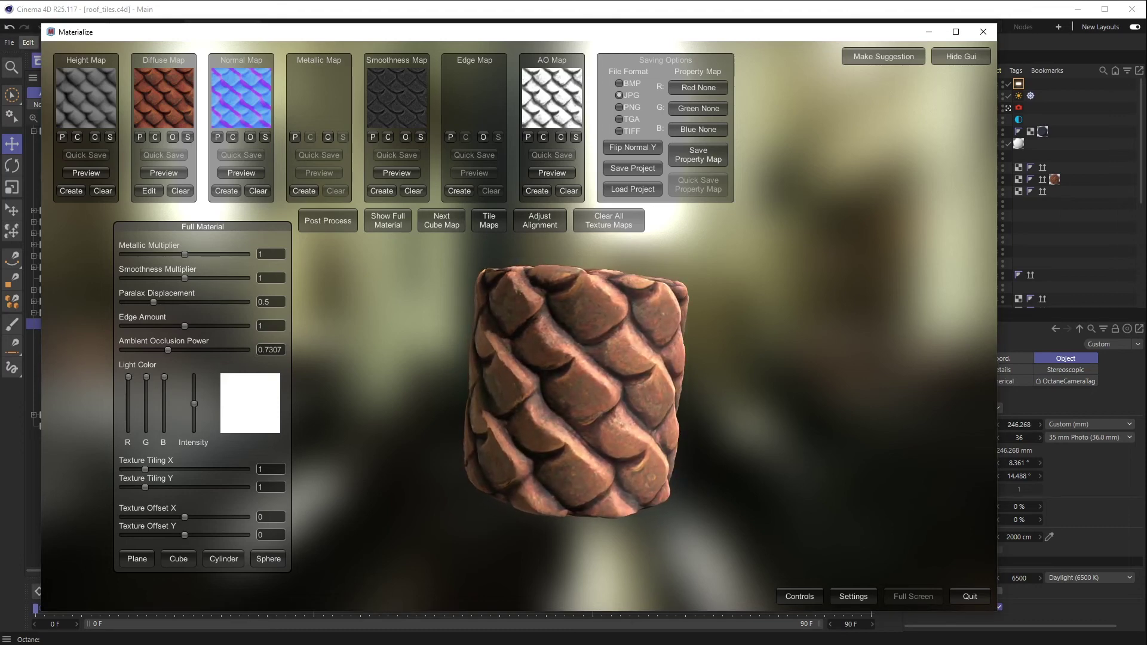
click(465, 12)
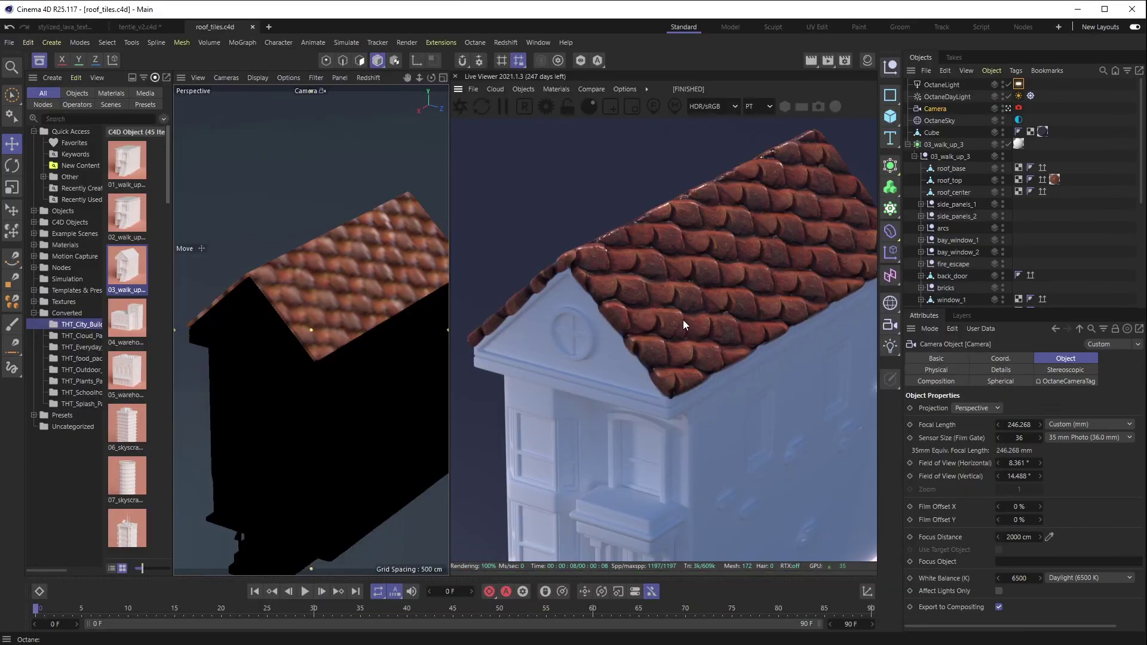
key(alt+Tab)
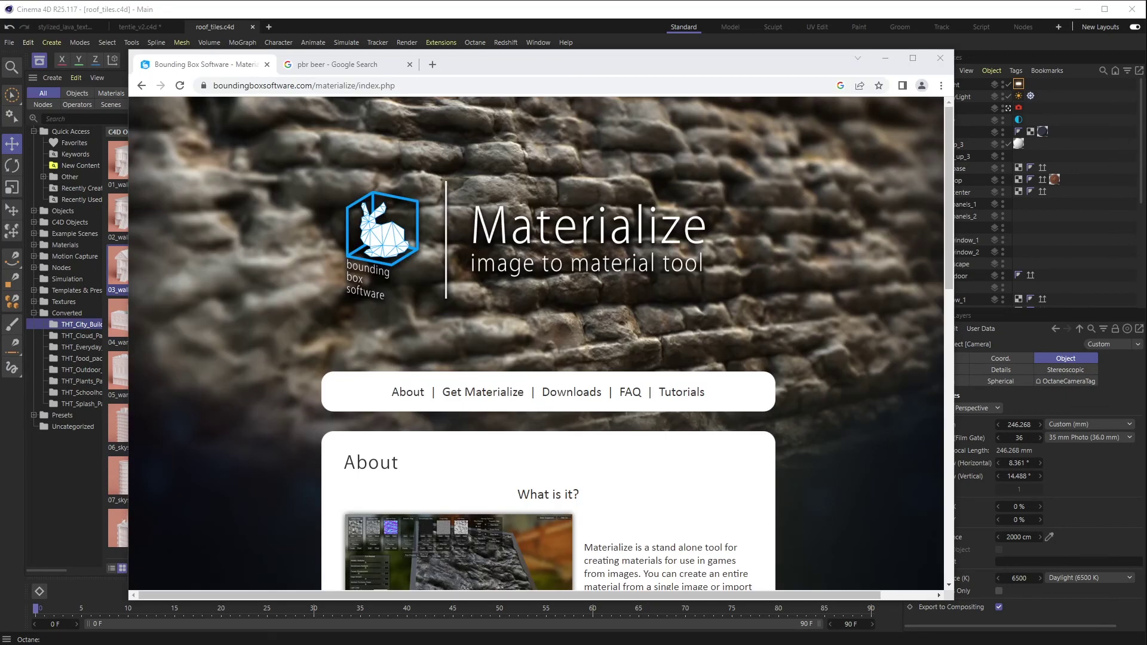
Look over the pbr beer image results, then bring the Discord Midjourney chat up full screen
click(335, 64)
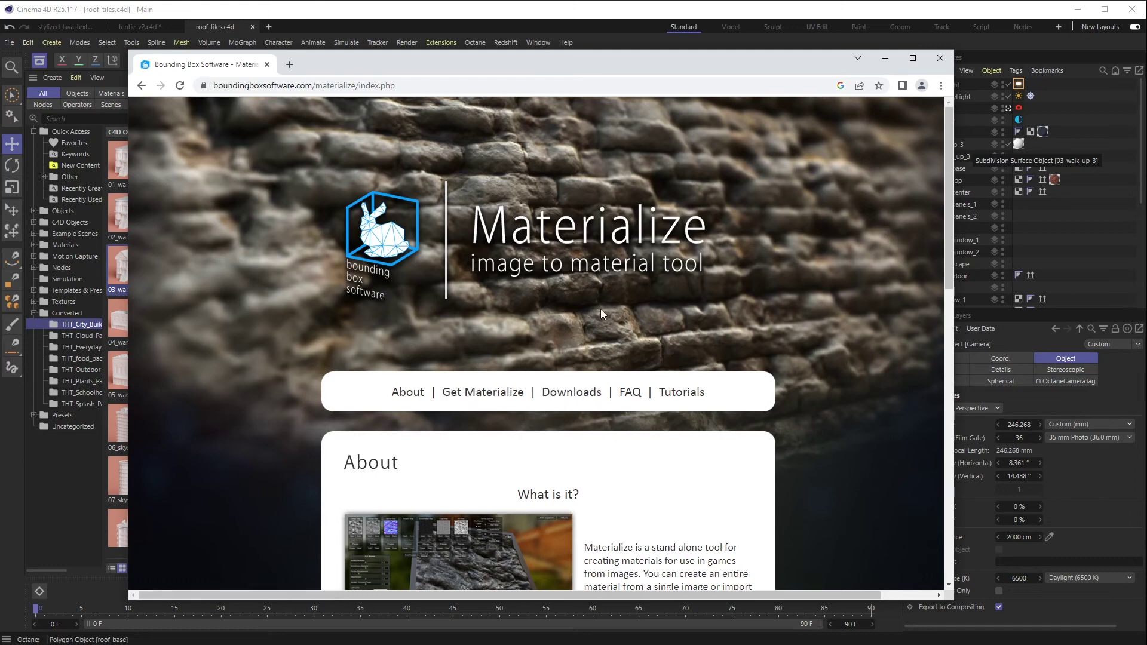
scroll(598, 317, down, 3)
scroll(589, 341, up, 3)
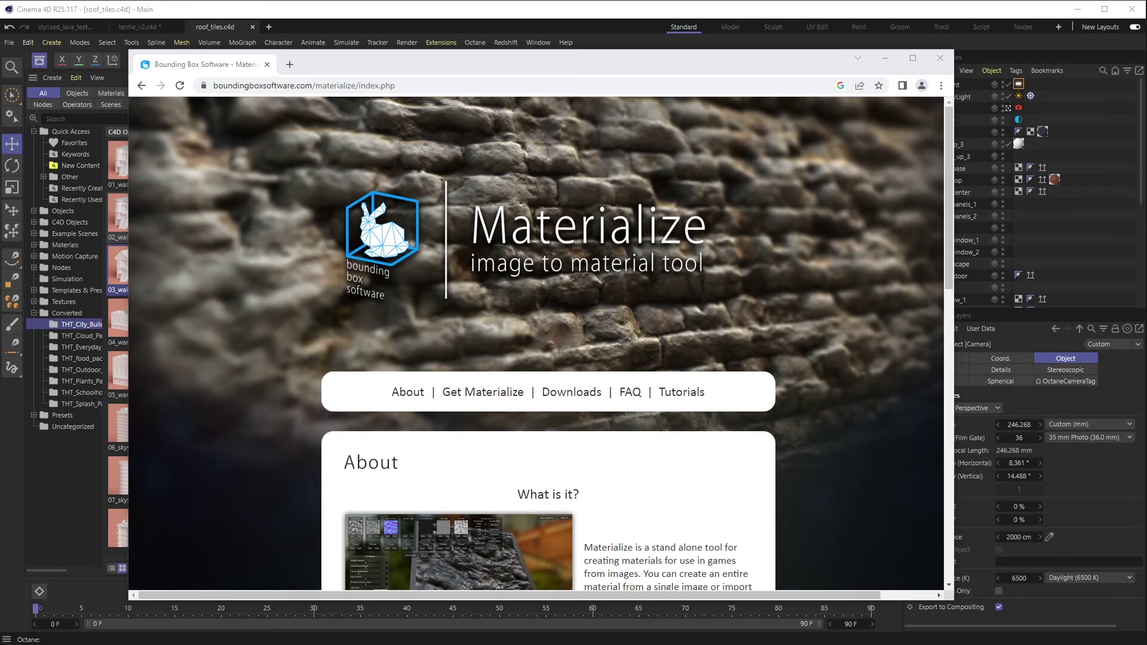
drag(548, 644, 360, 12)
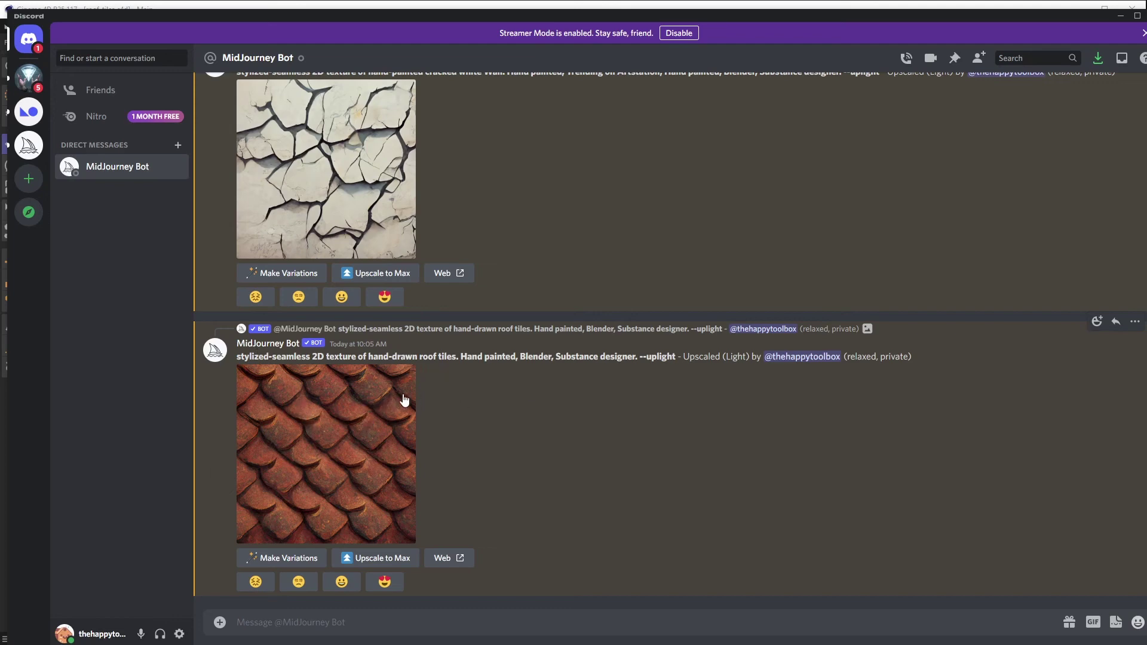
Enlarge and close the roof-tile and cracked-wall texture images in turn, then minimize Discord
click(361, 448)
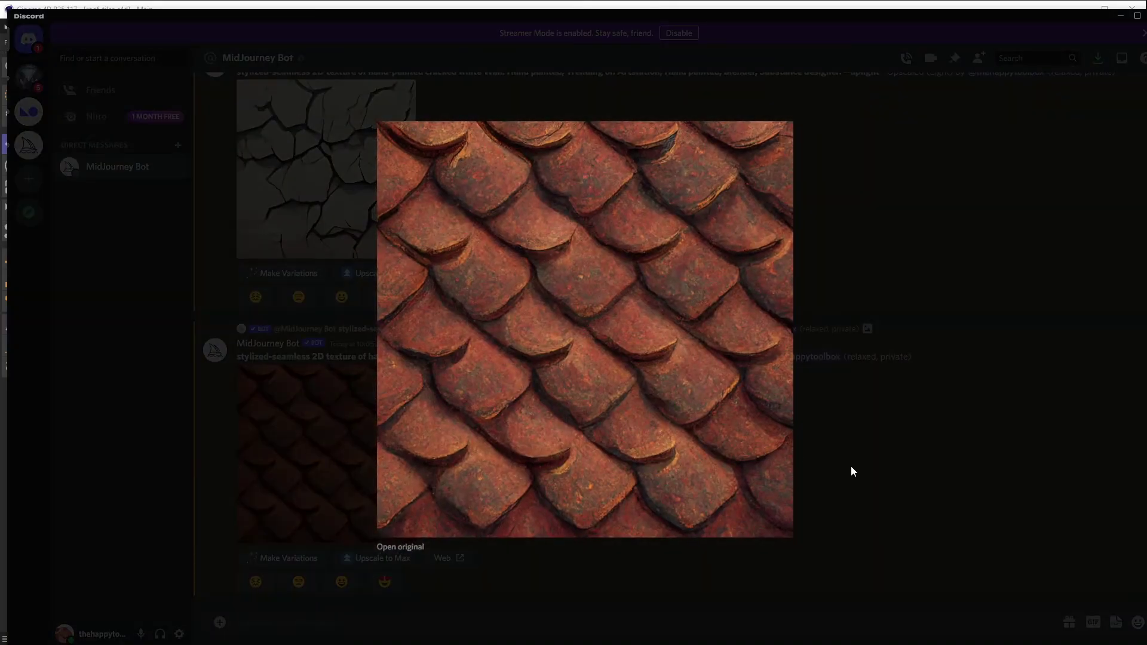
click(850, 465)
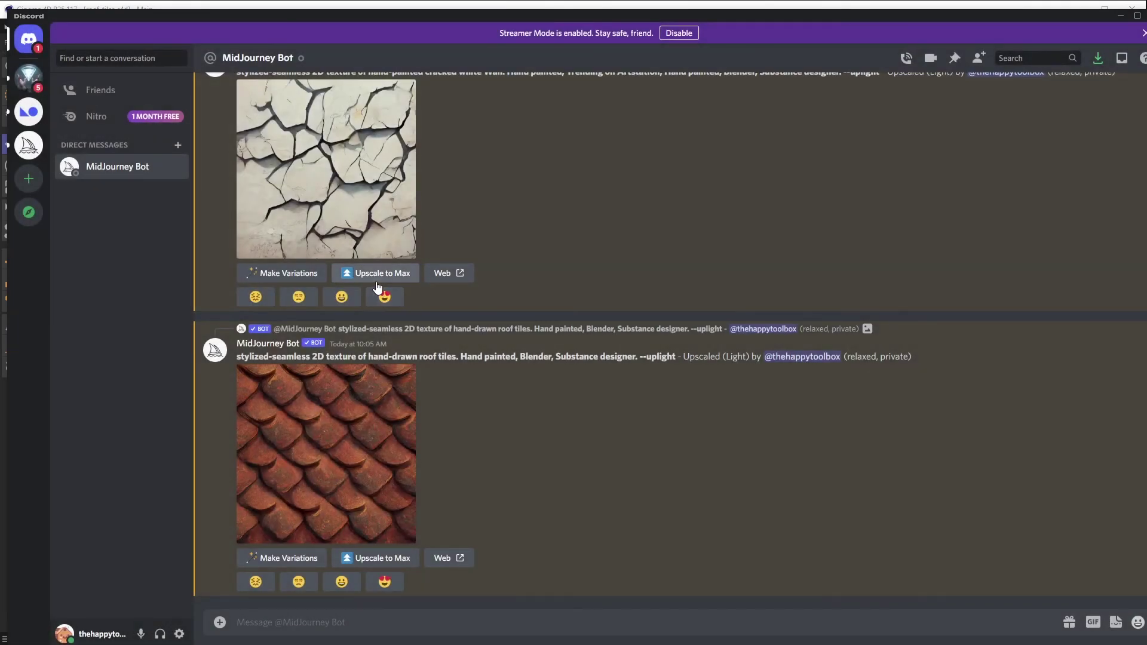
click(357, 191)
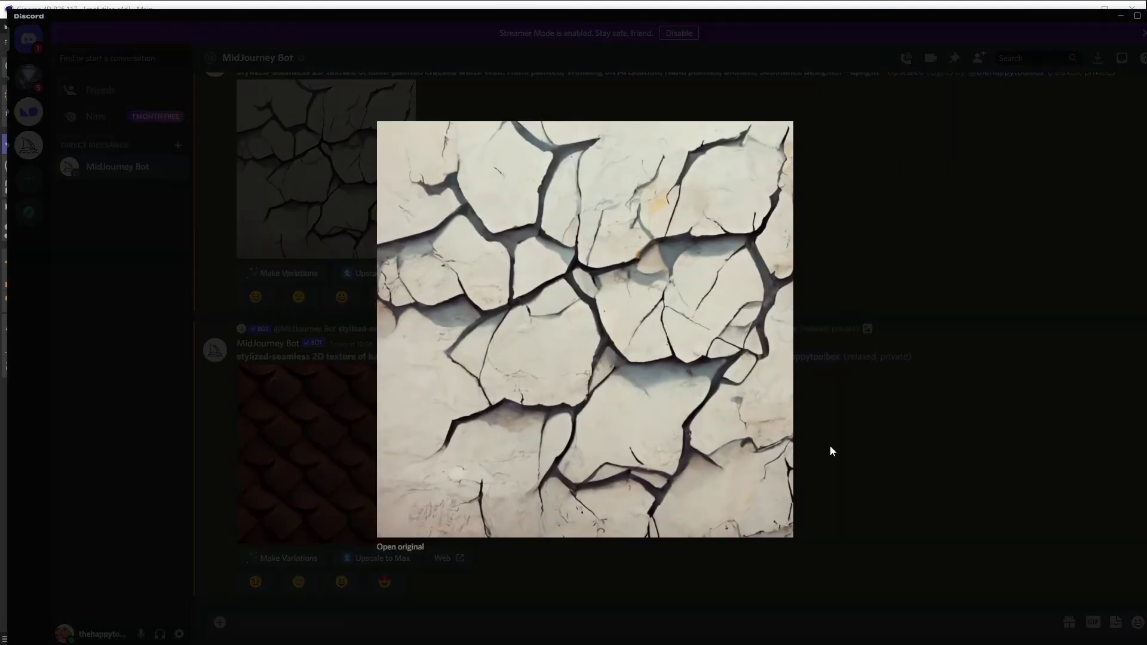
click(830, 447)
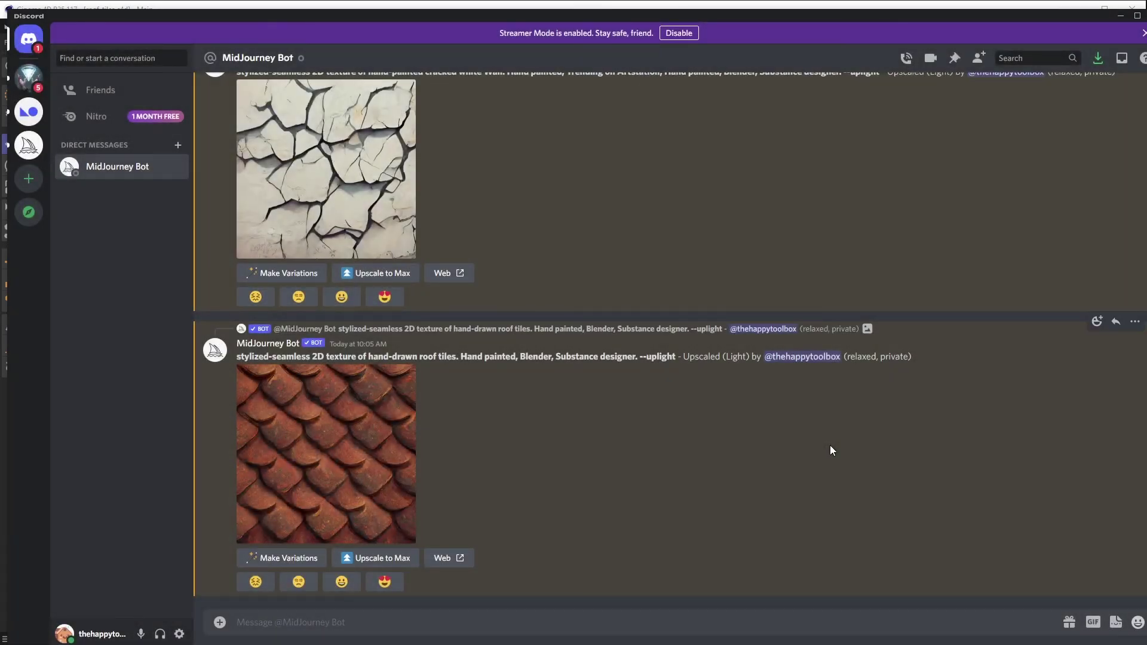
click(347, 453)
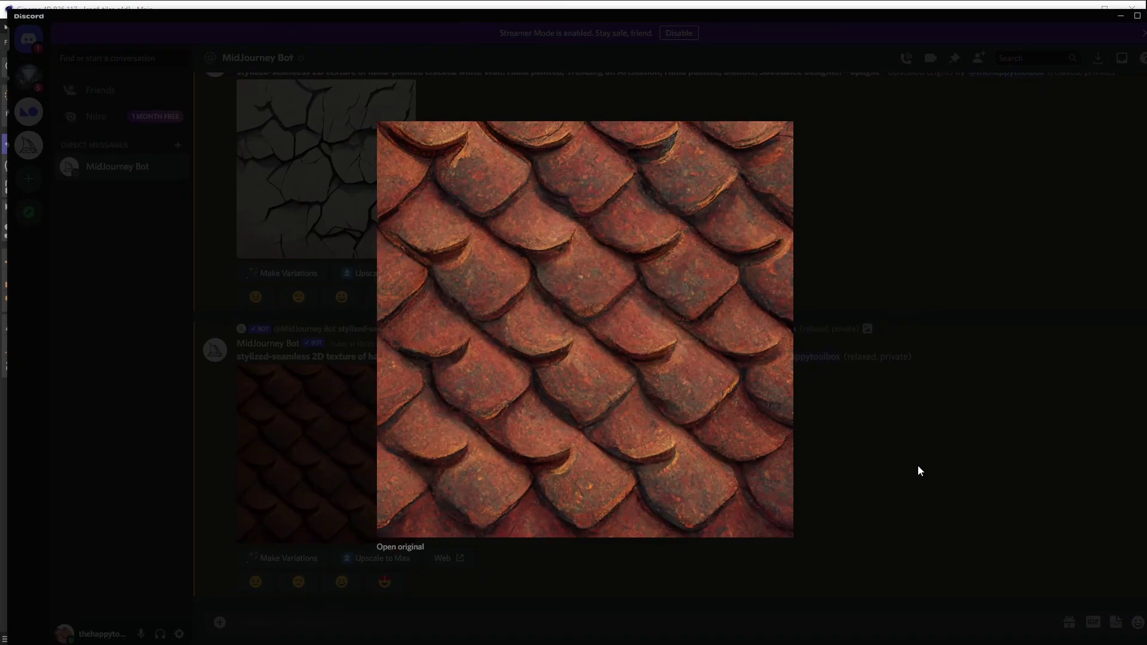
click(897, 501)
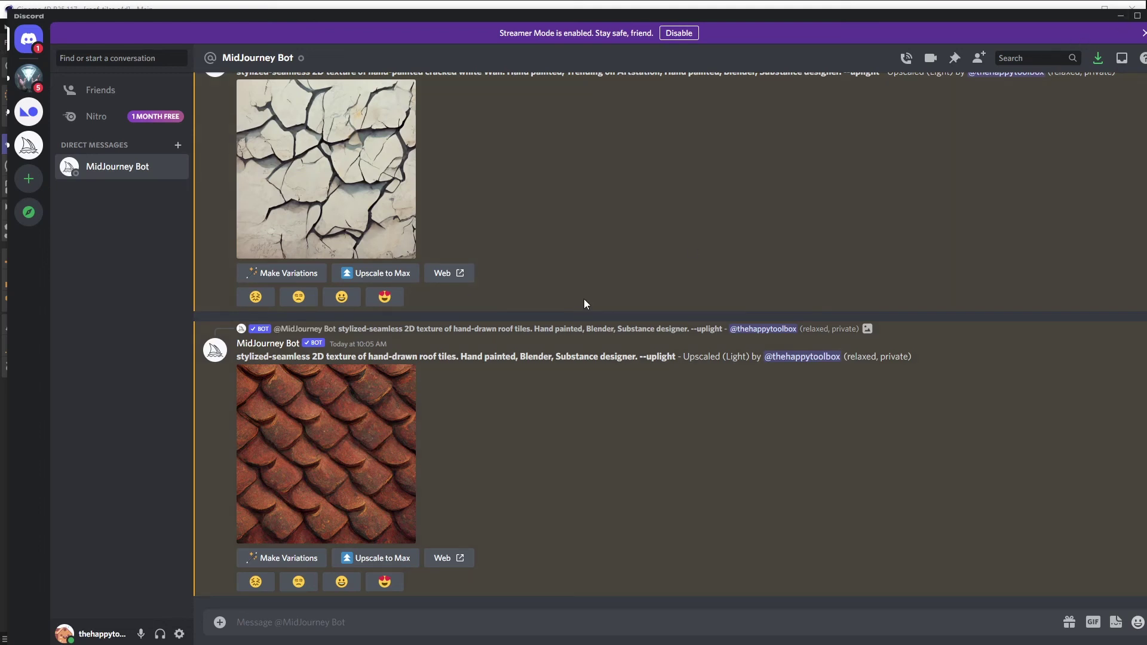
click(1121, 16)
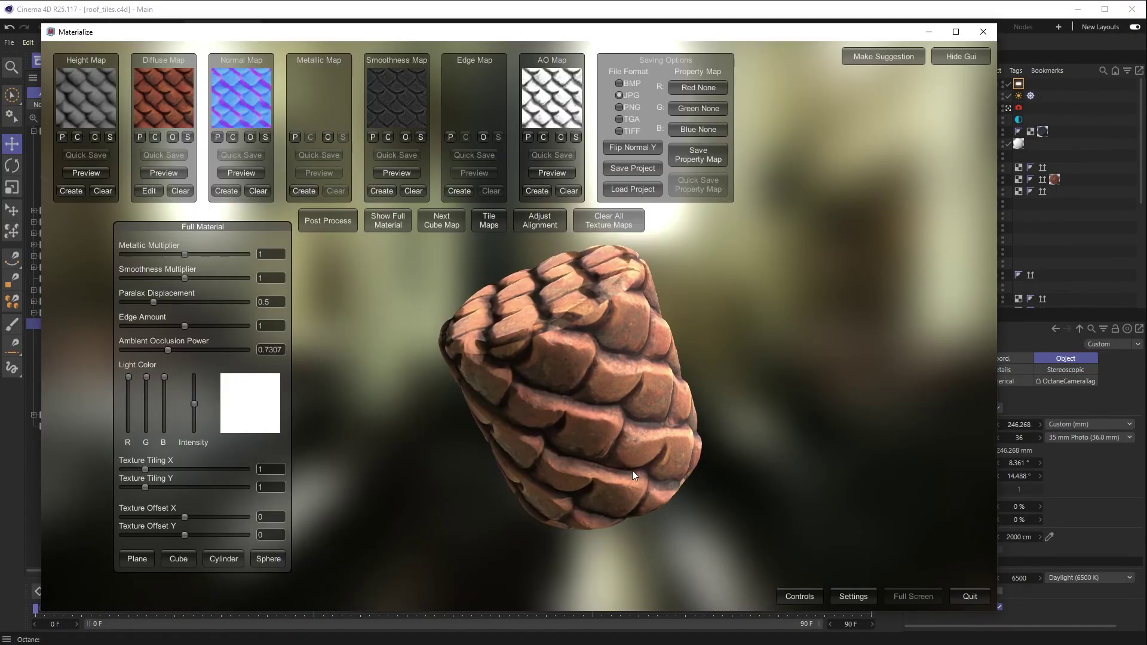
Wipe every existing texture map after confirming the Are You Sure? prompt, leaving a blank plane
drag(632, 471, 657, 466)
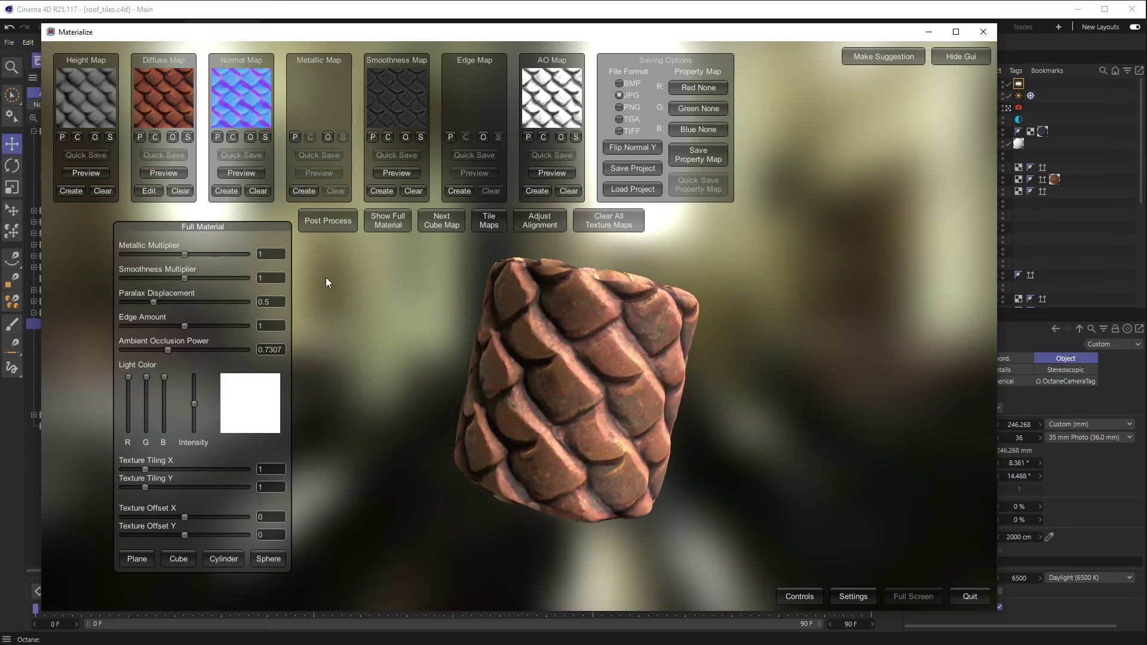
click(617, 225)
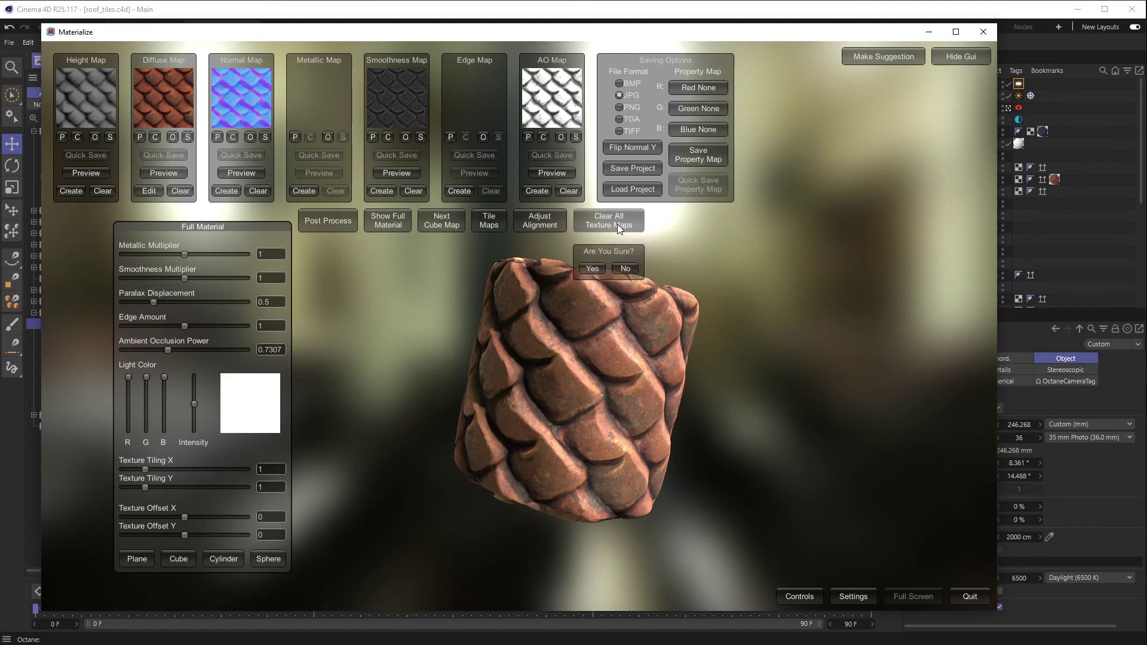
click(592, 269)
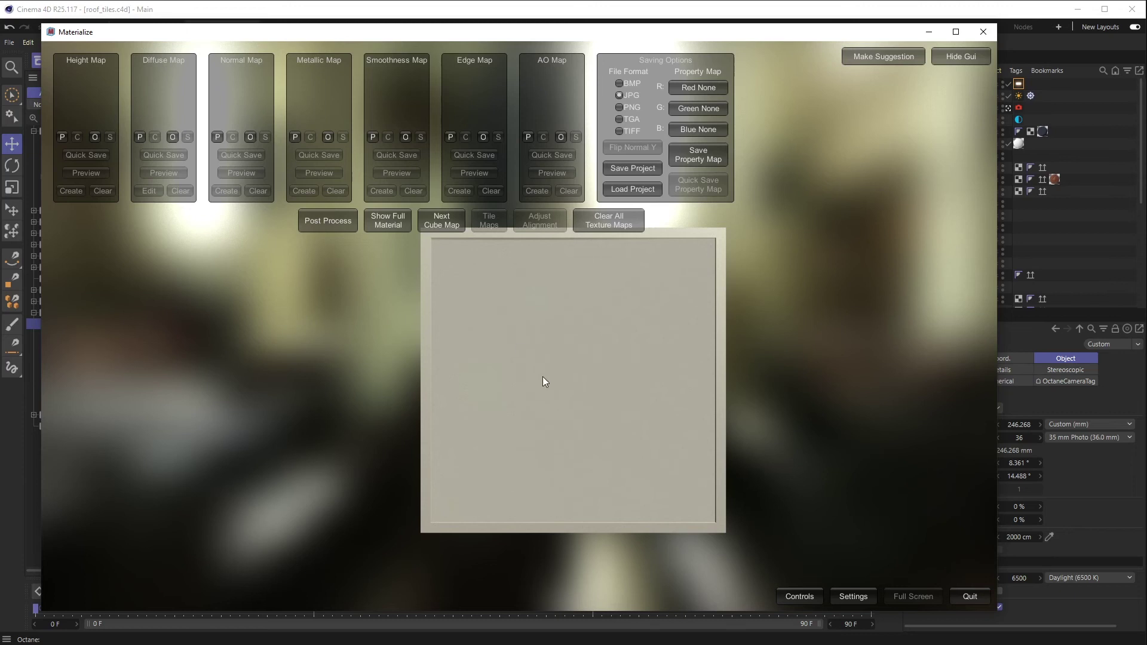
drag(543, 376, 536, 326)
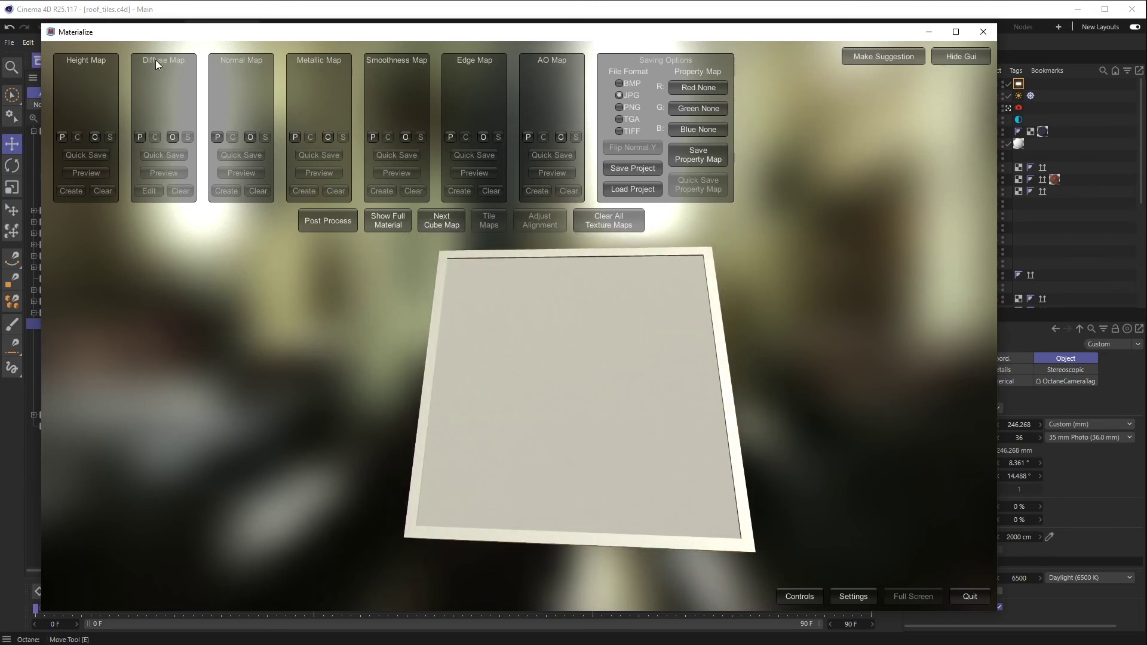
Load the stylized hand-drawn roof tile PNG as the Diffuse Map and tilt the plane to inspect it
click(172, 138)
scroll(484, 359, down, 3)
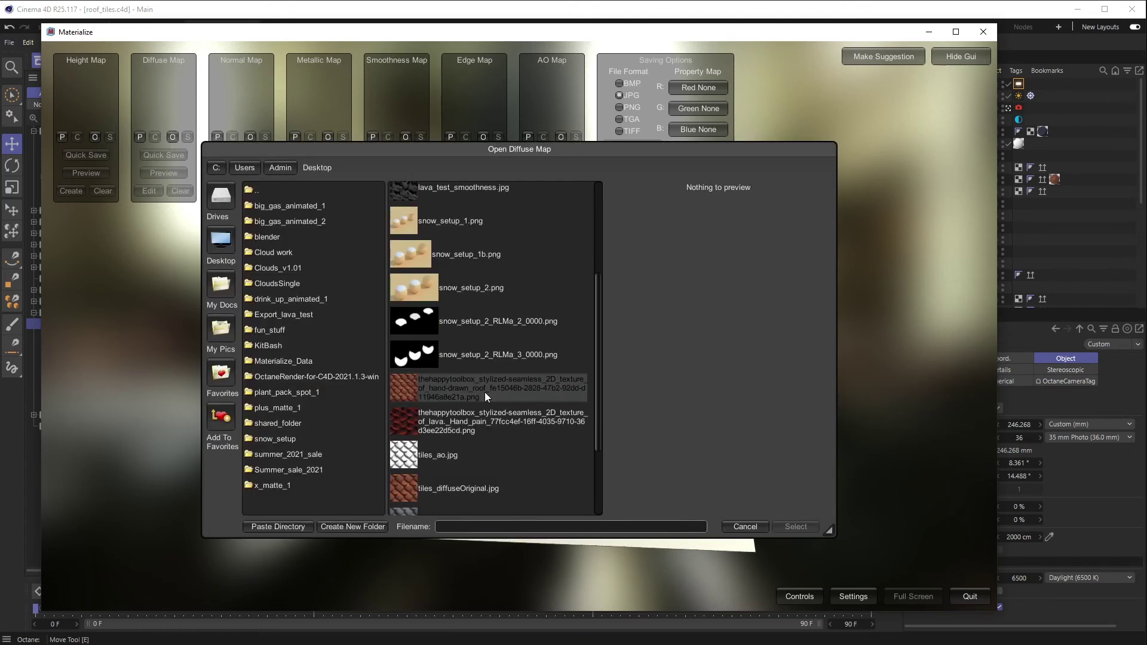
scroll(485, 392, down, 4)
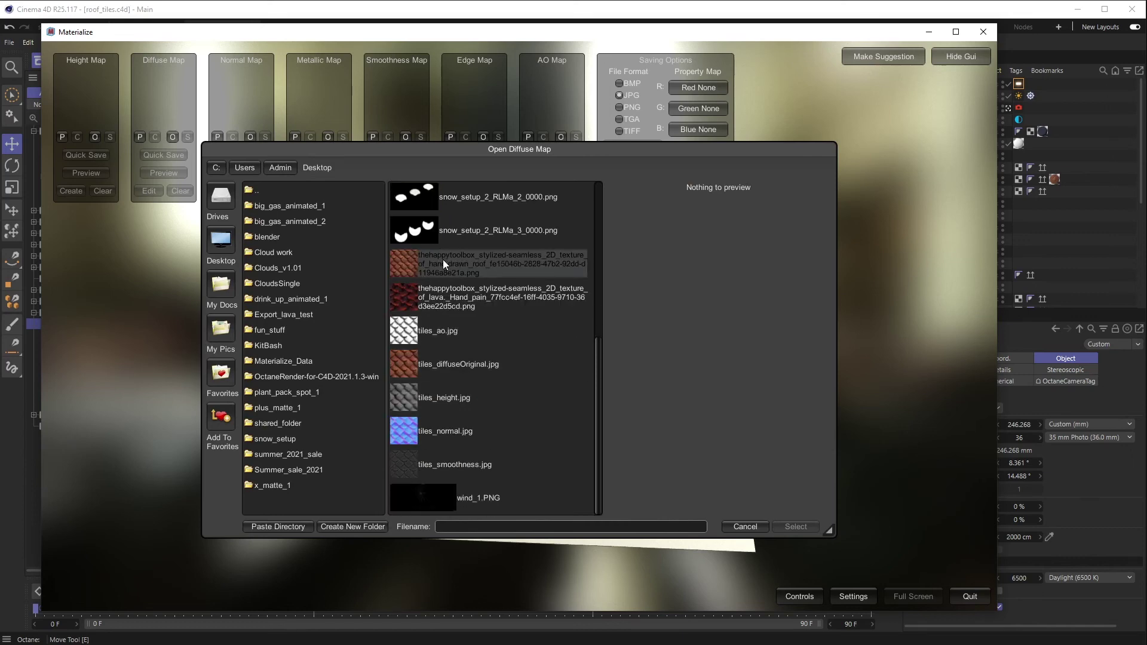
double_click(443, 259)
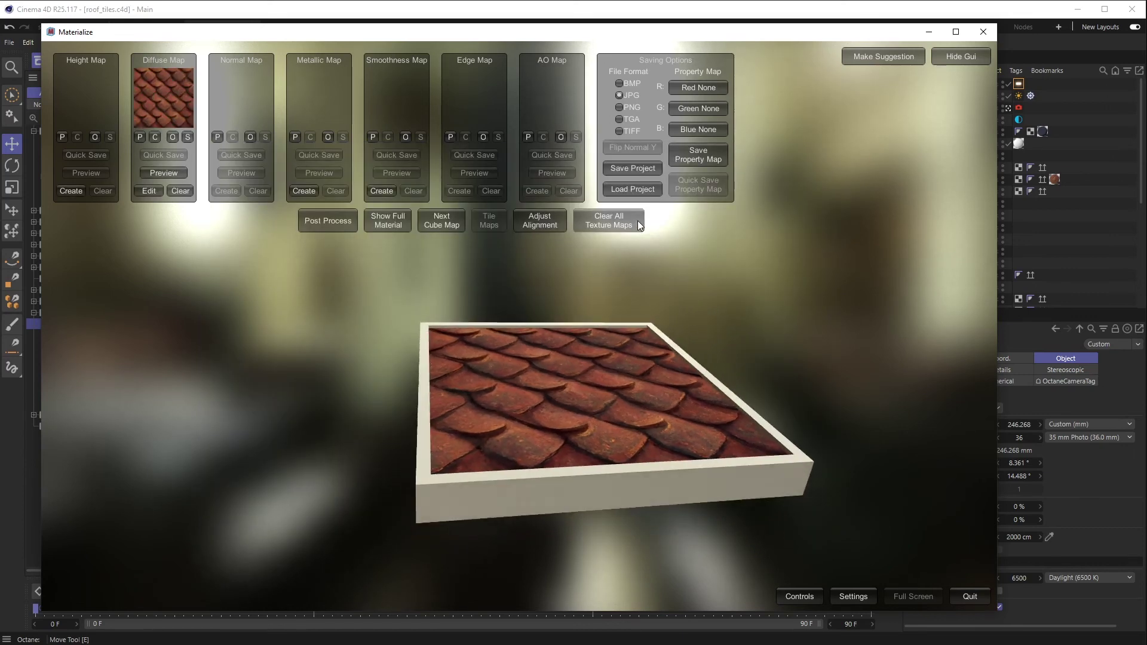
drag(651, 239, 547, 357)
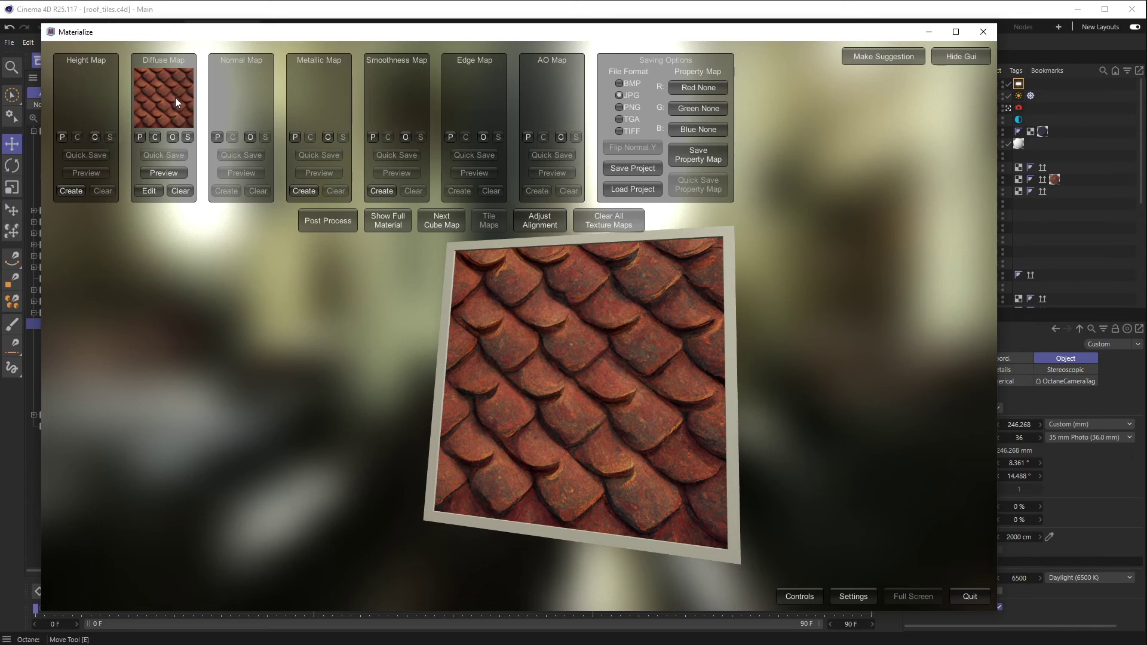
Open Height From Diffuse and apply the Details and other equalizer presets (contrast 2.2115, bias -0.211)
click(75, 193)
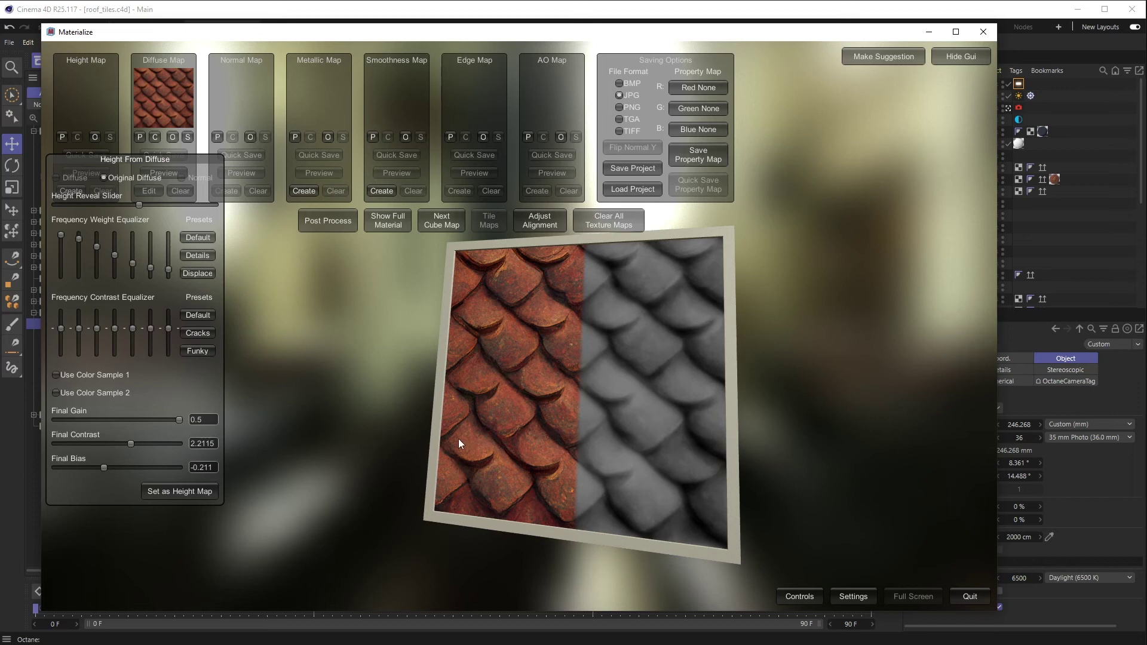
right_drag(457, 439, 512, 371)
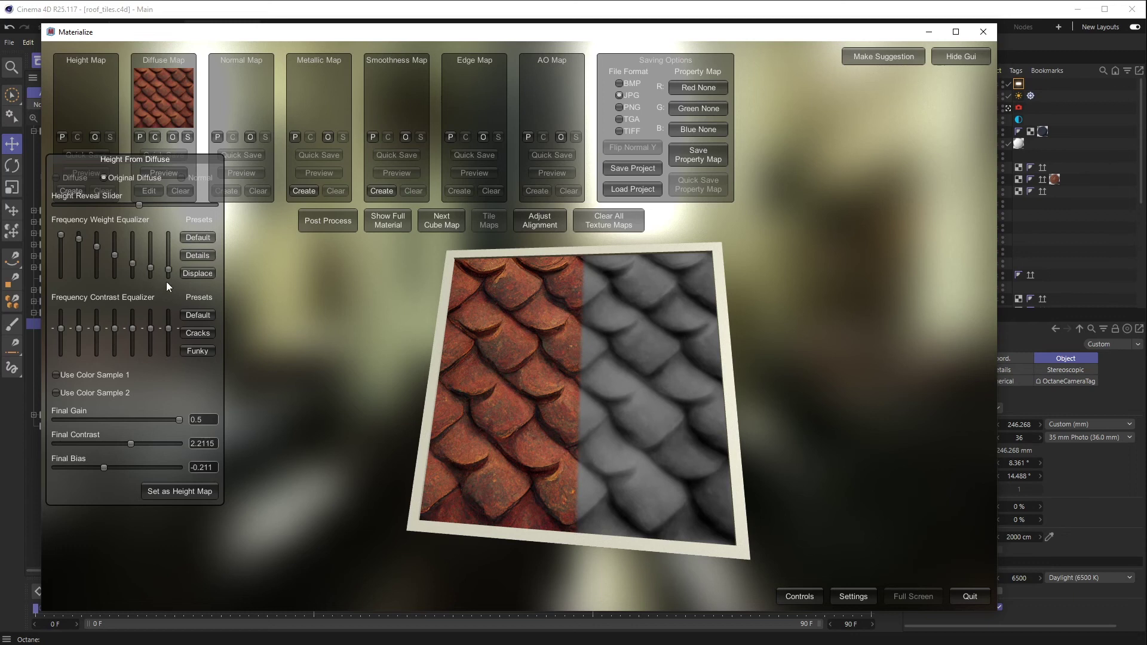
click(193, 236)
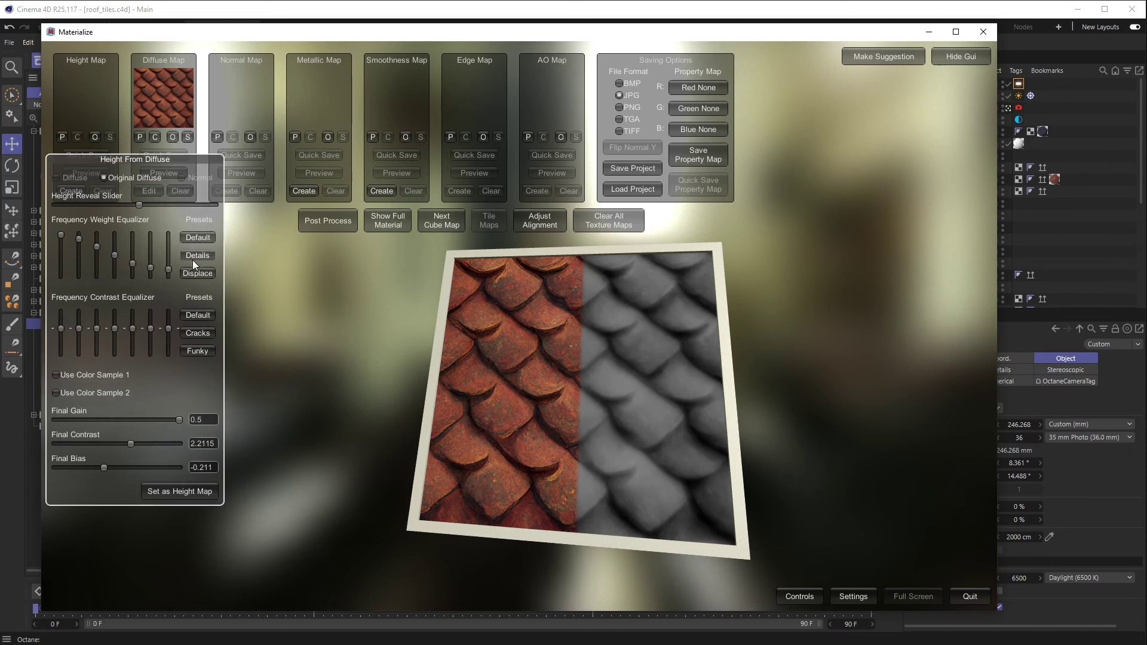
click(196, 256)
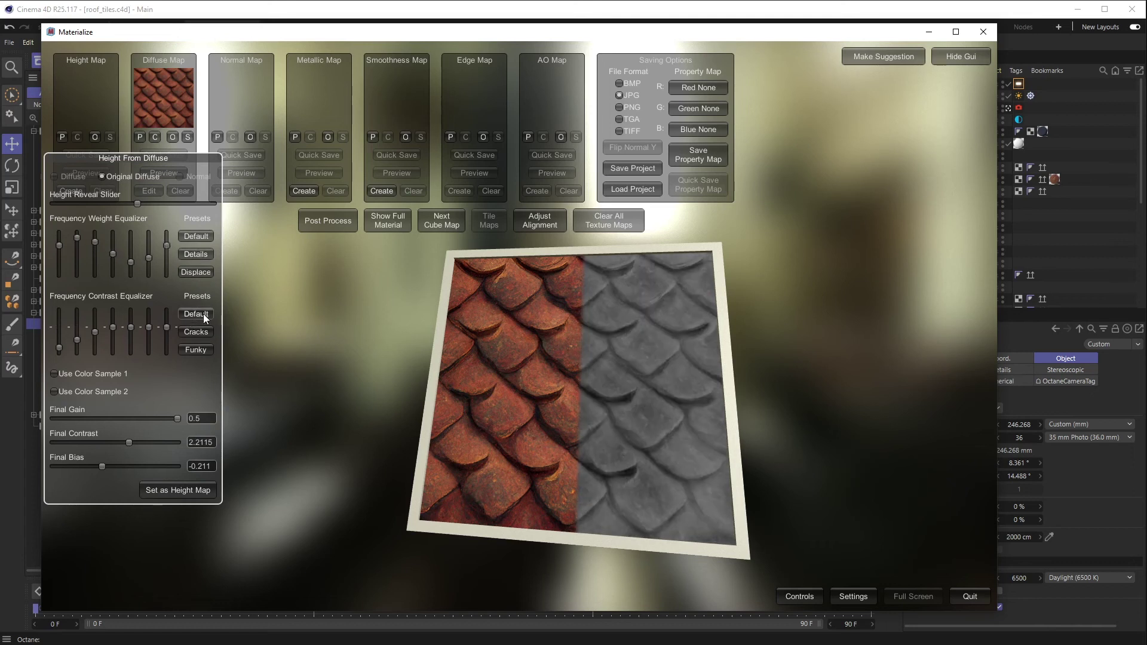
click(206, 235)
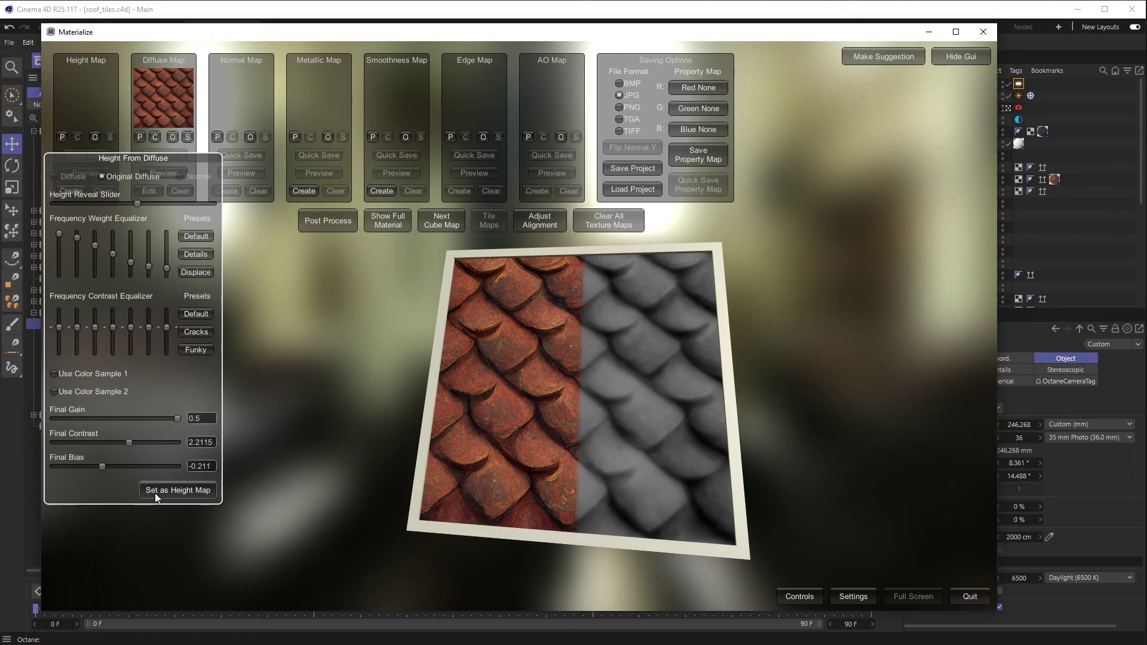
Store the generated grey result as the height map and check the material on a rotating cylinder
click(174, 487)
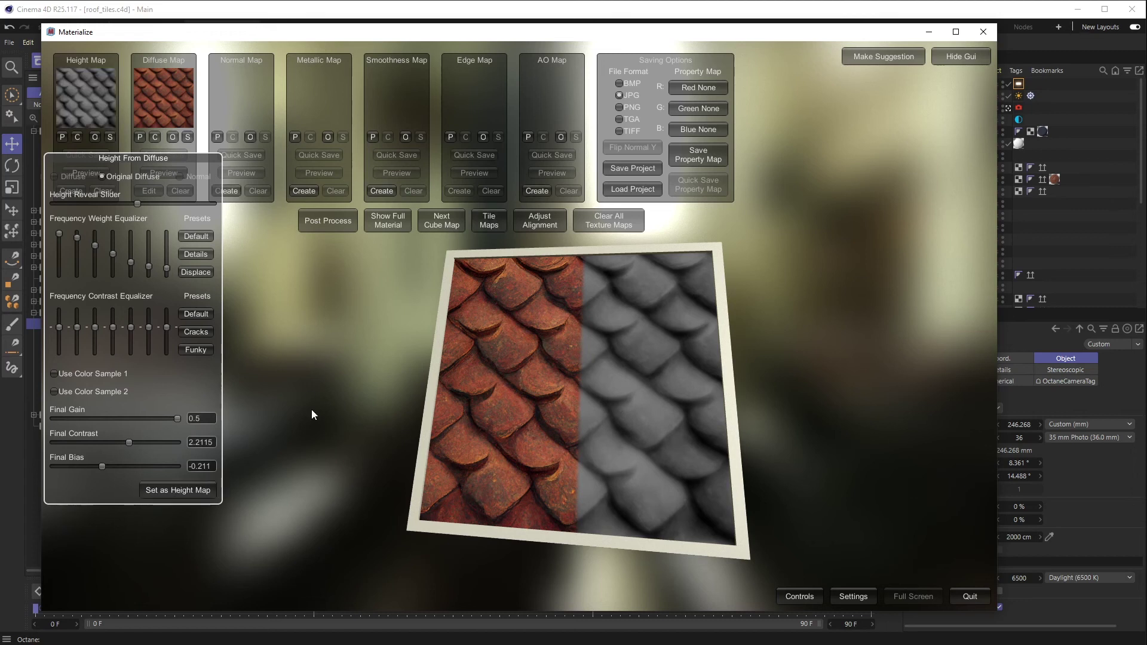
drag(395, 372, 410, 342)
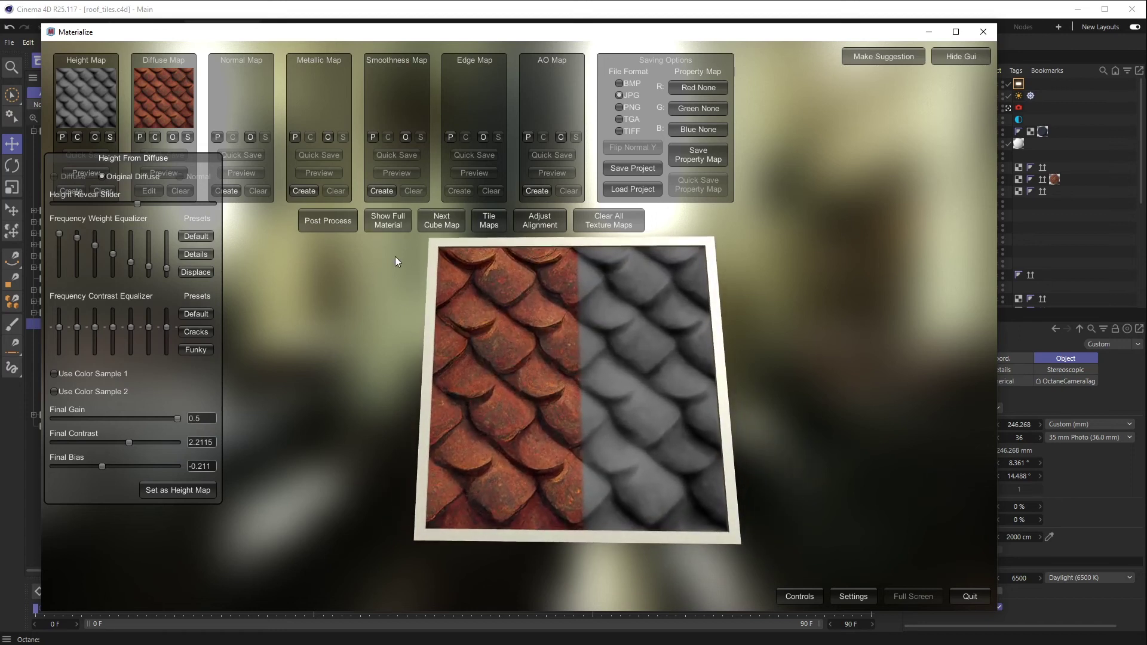
click(387, 223)
drag(546, 301, 578, 369)
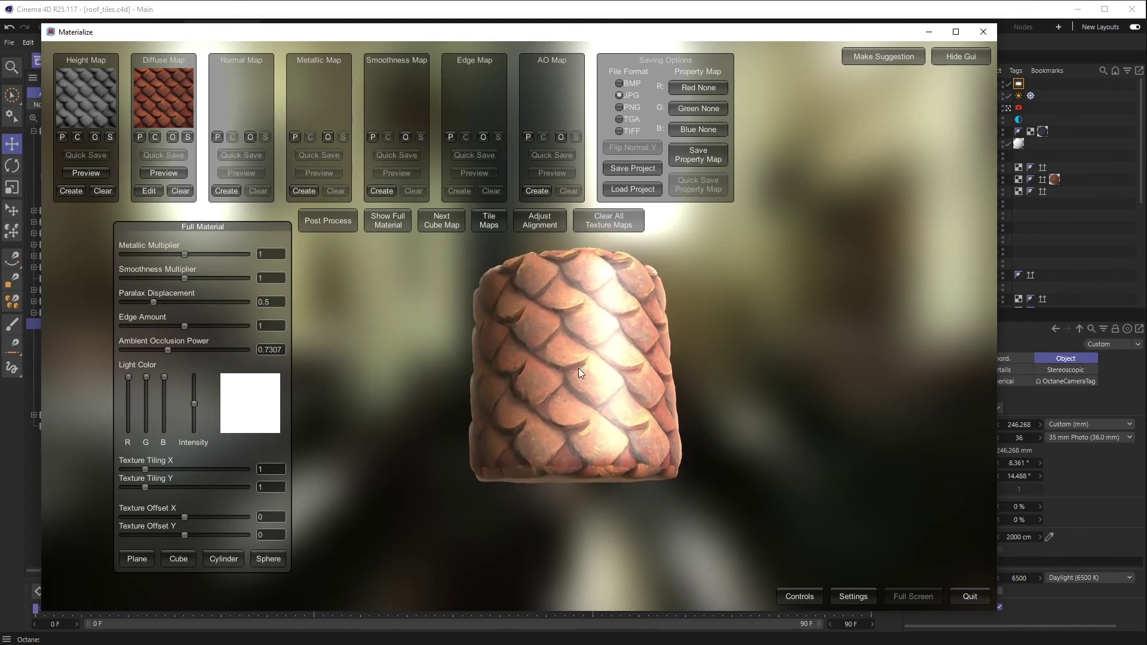
scroll(579, 368, up, 5)
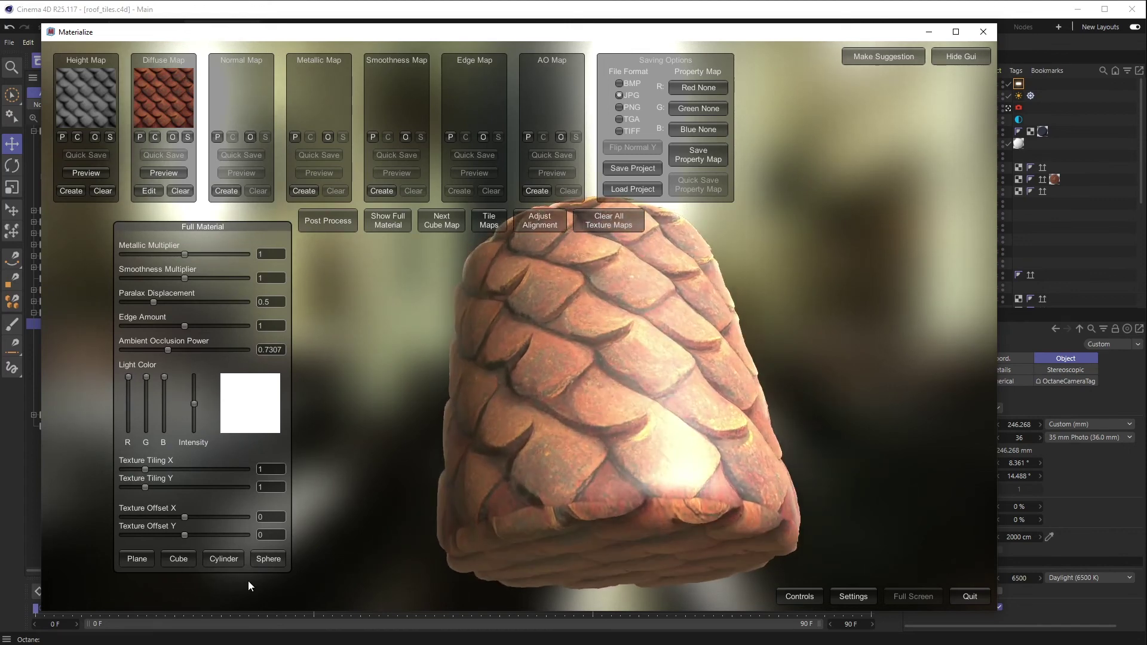
Compare the roof-tile material on plane, cube and cylinder previews, orbiting each one
click(139, 565)
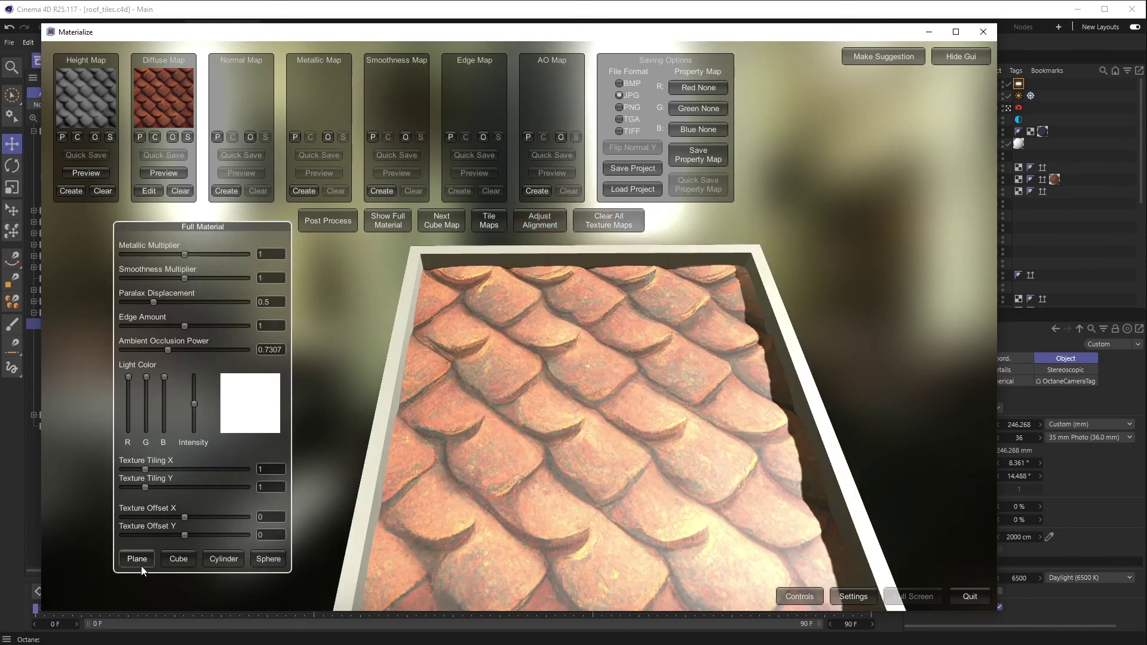
drag(526, 429, 486, 388)
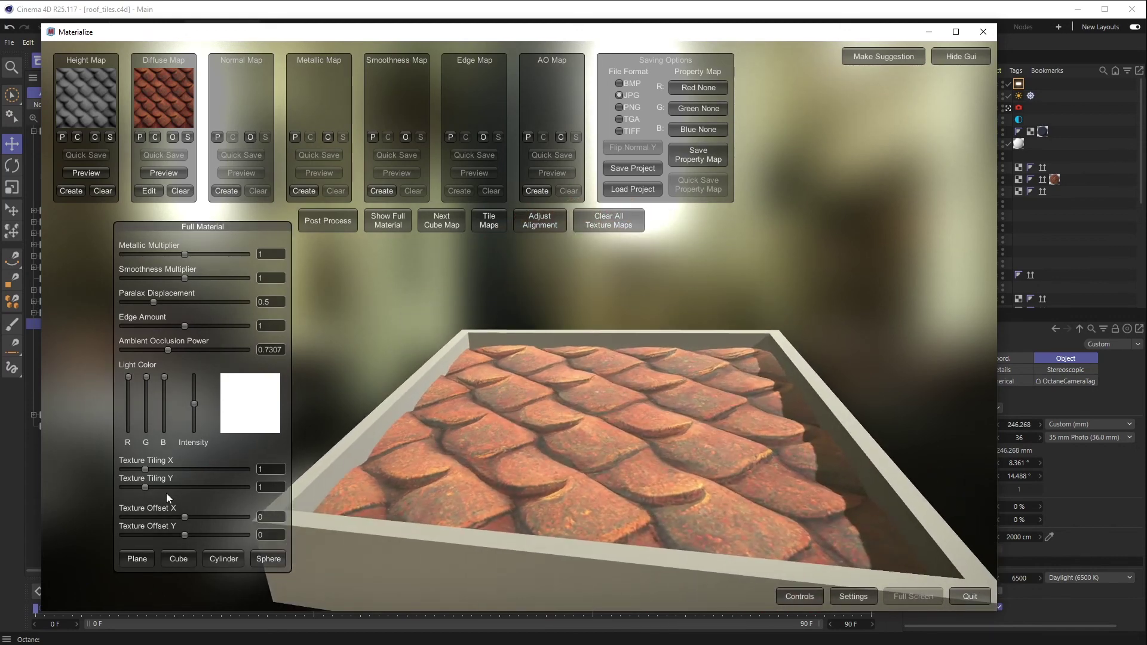
click(177, 558)
drag(558, 366, 556, 353)
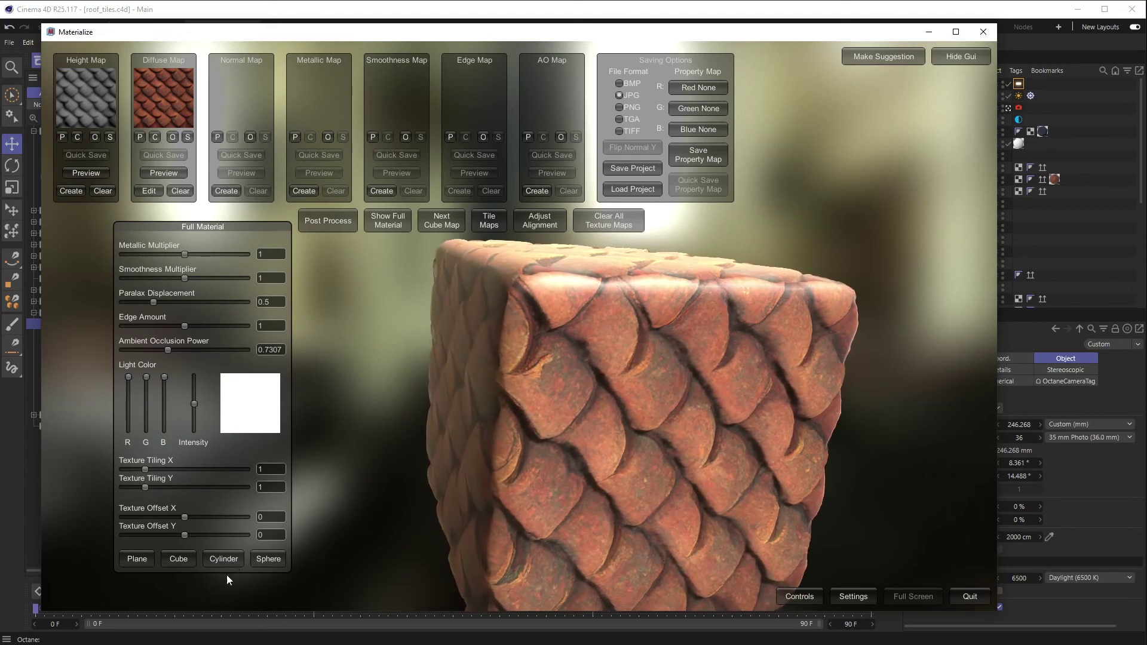
click(224, 560)
drag(524, 465, 496, 480)
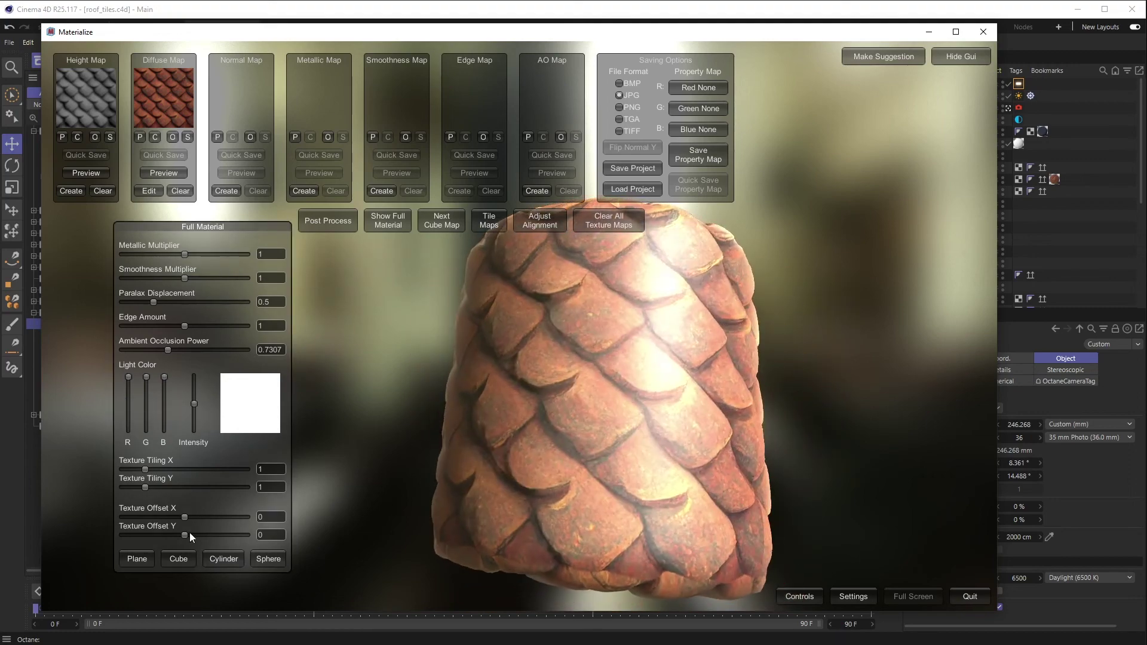
click(135, 559)
drag(614, 343, 561, 371)
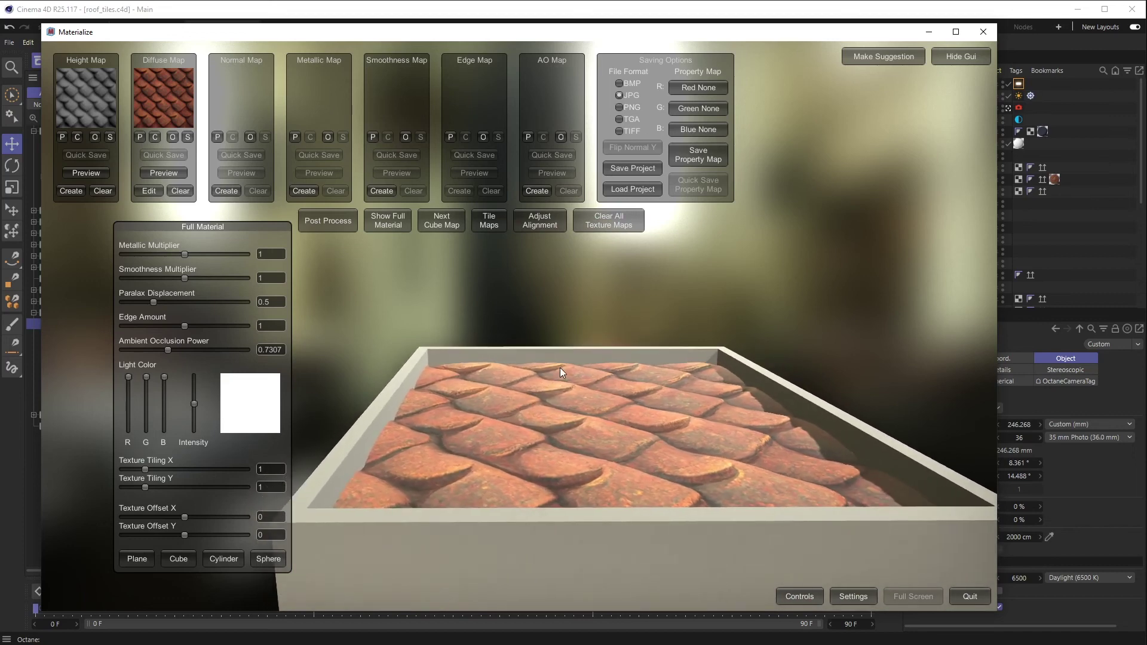
Orbit the plane and cube from several angles, then start generating a normal map from height
drag(403, 493, 510, 399)
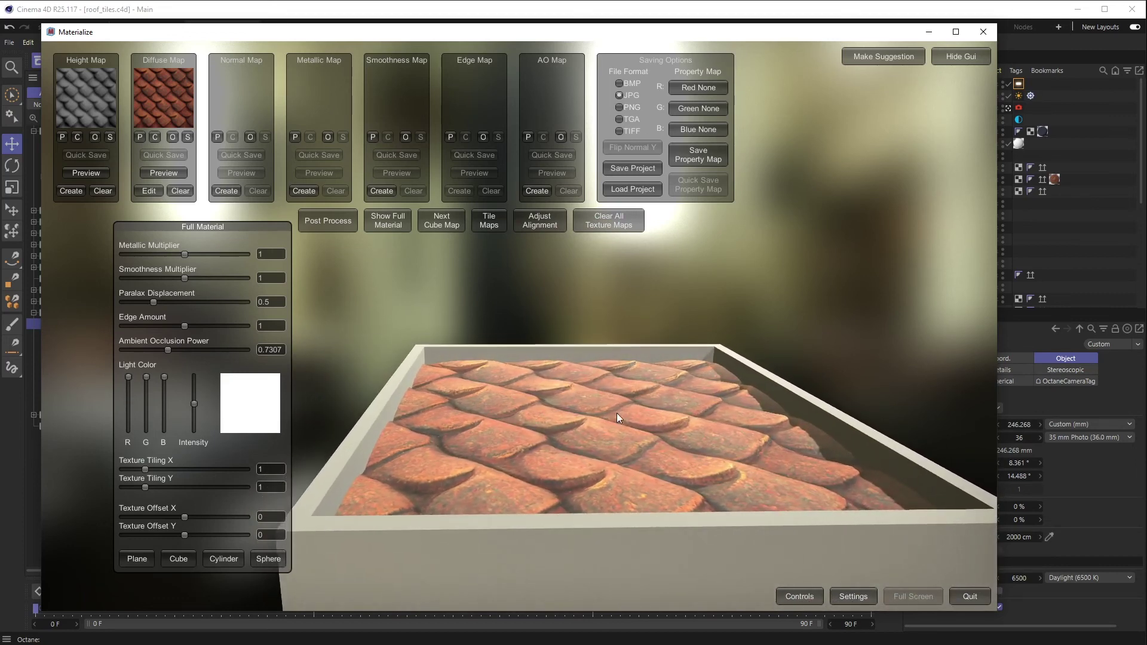
drag(657, 369, 528, 429)
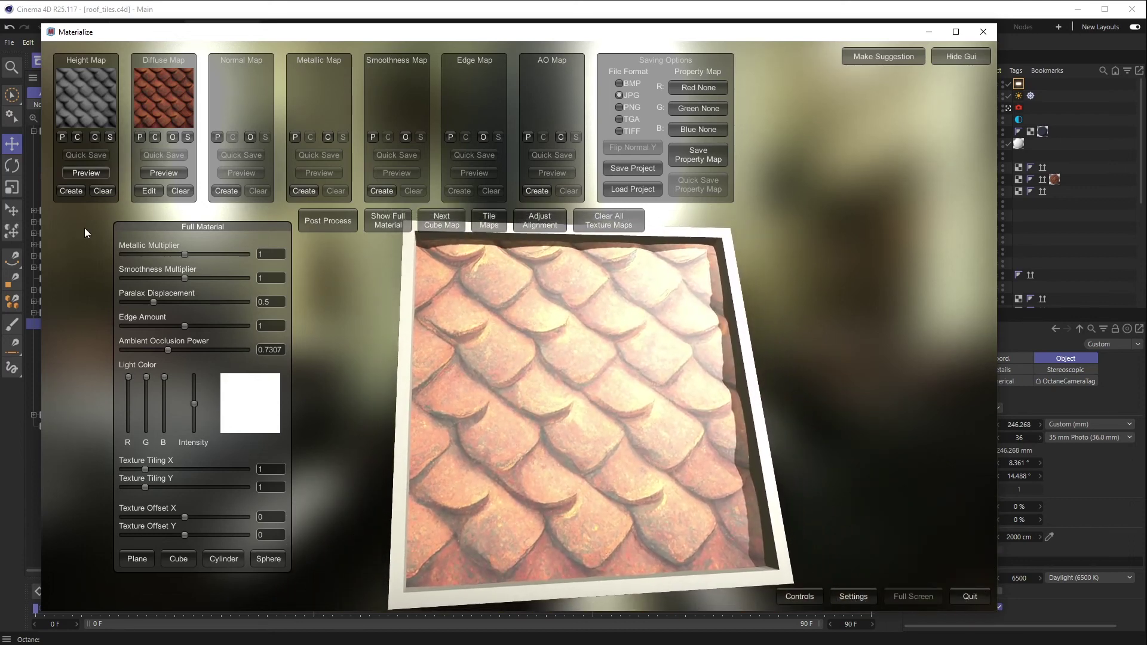
drag(565, 397, 483, 345)
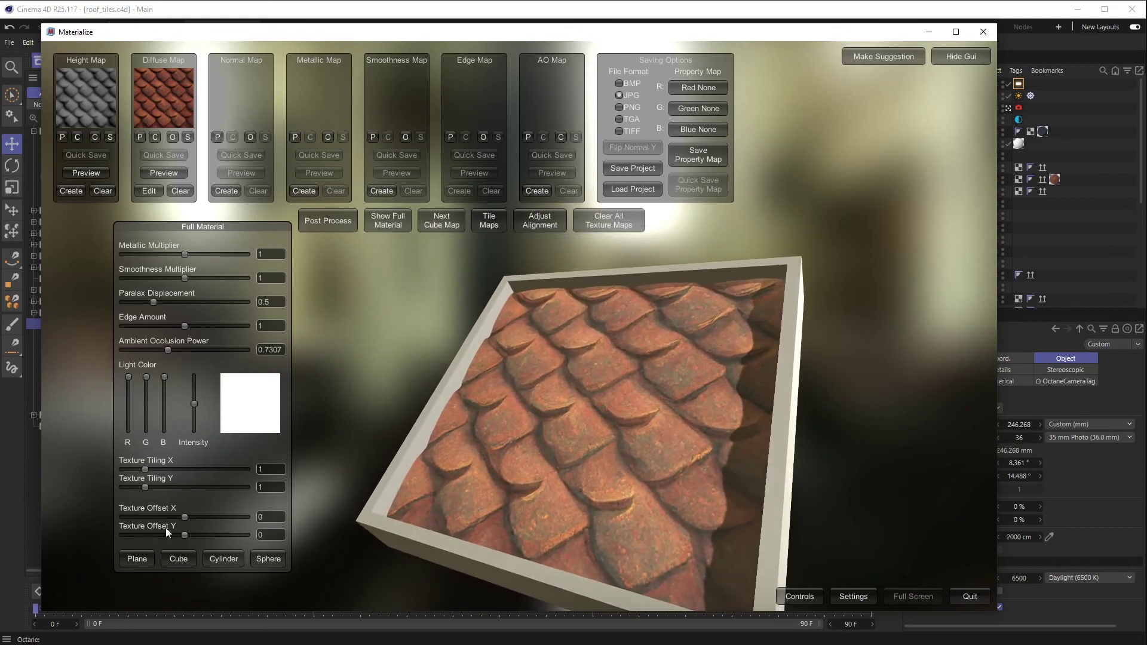
click(172, 560)
mouse_move(524, 423)
mouse_down()
mouse_move(510, 369)
mouse_move(536, 420)
mouse_up()
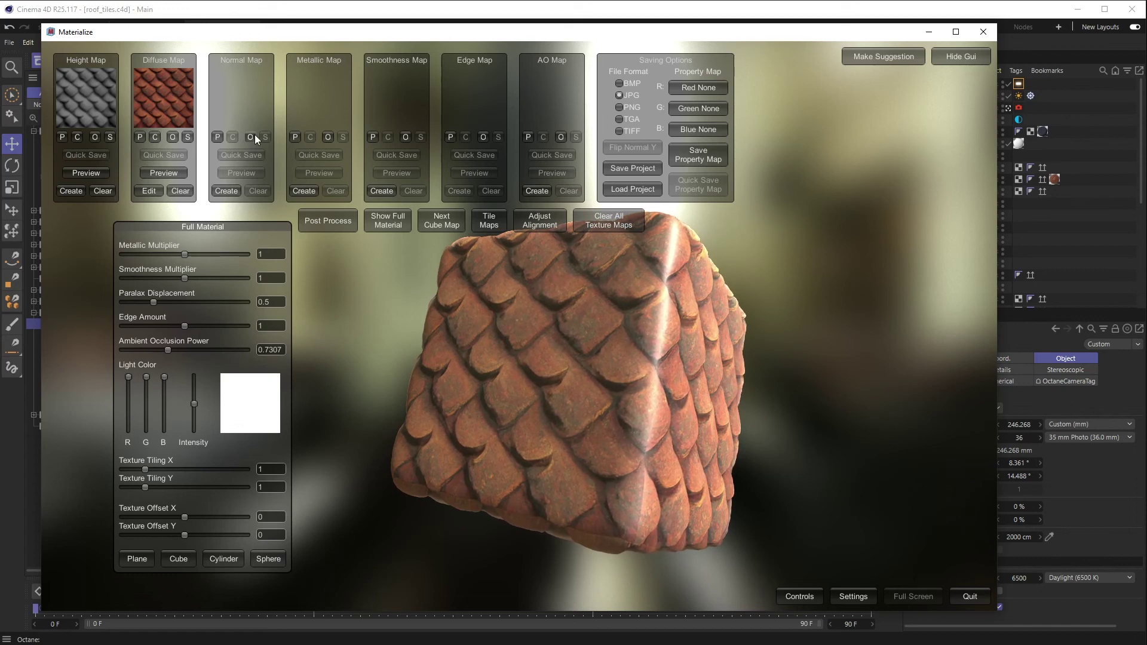
click(228, 191)
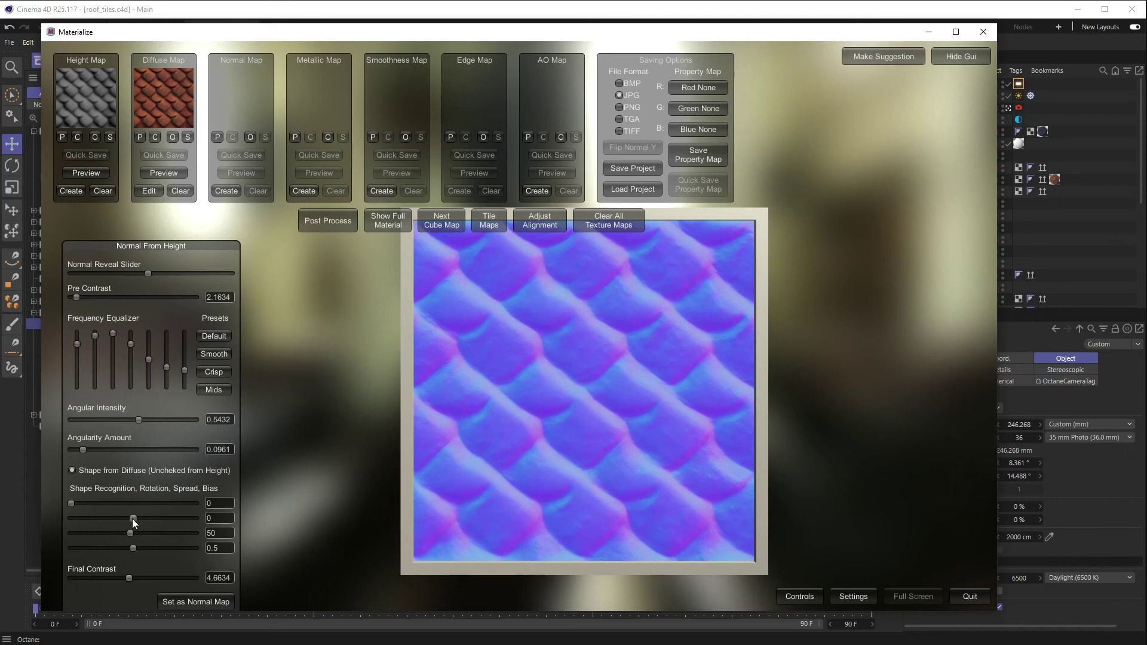
Set rotation to -0.120, apply the Crisp preset, save it as the normal map, and preview the full material
mouse_move(131, 518)
mouse_down()
mouse_move(122, 518)
mouse_move(142, 521)
mouse_move(131, 519)
mouse_up()
click(217, 371)
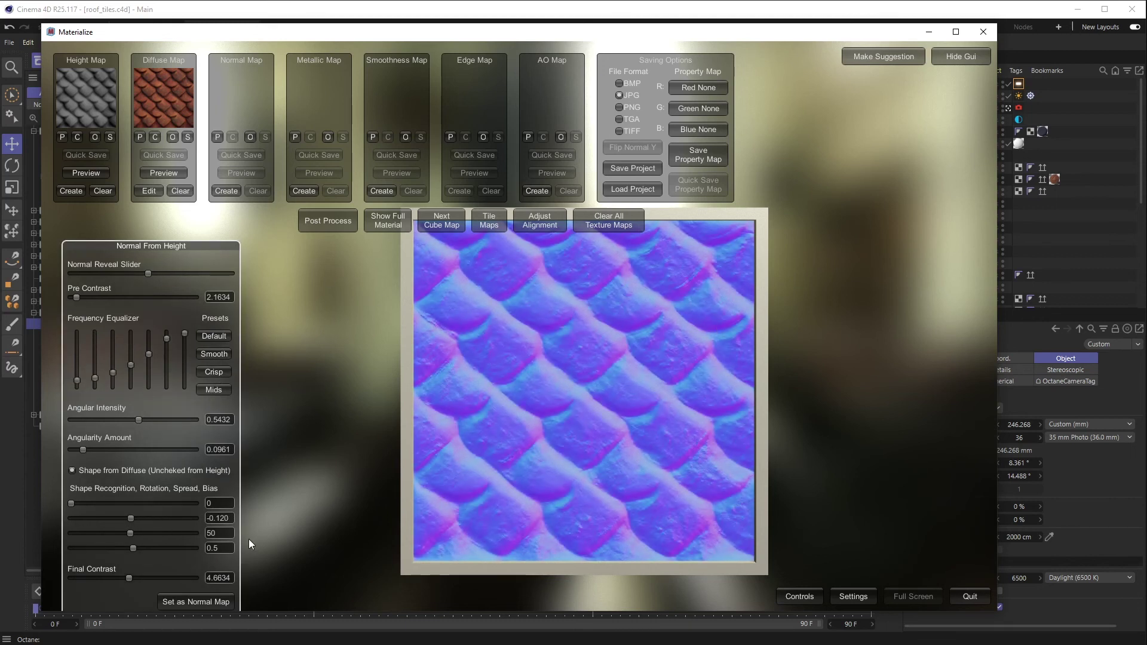
click(176, 608)
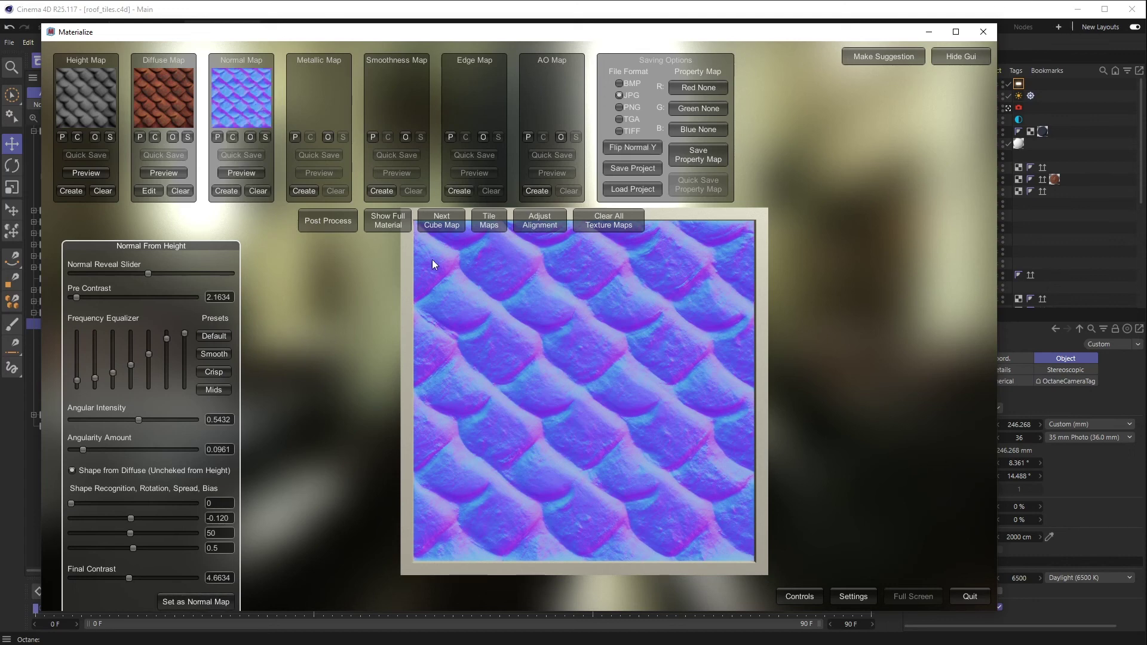
click(377, 224)
drag(526, 394, 563, 354)
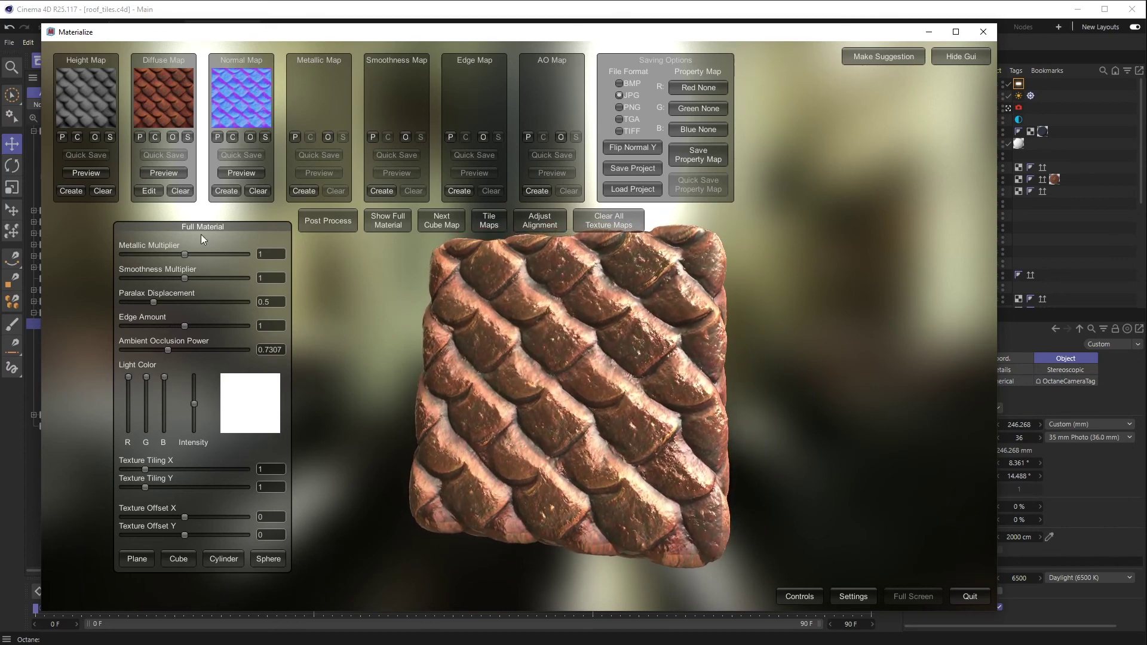
Test parallax displacement and return it to 0.5, orbit the preview, then open the Normal + Depth to AO tool
drag(206, 228, 141, 234)
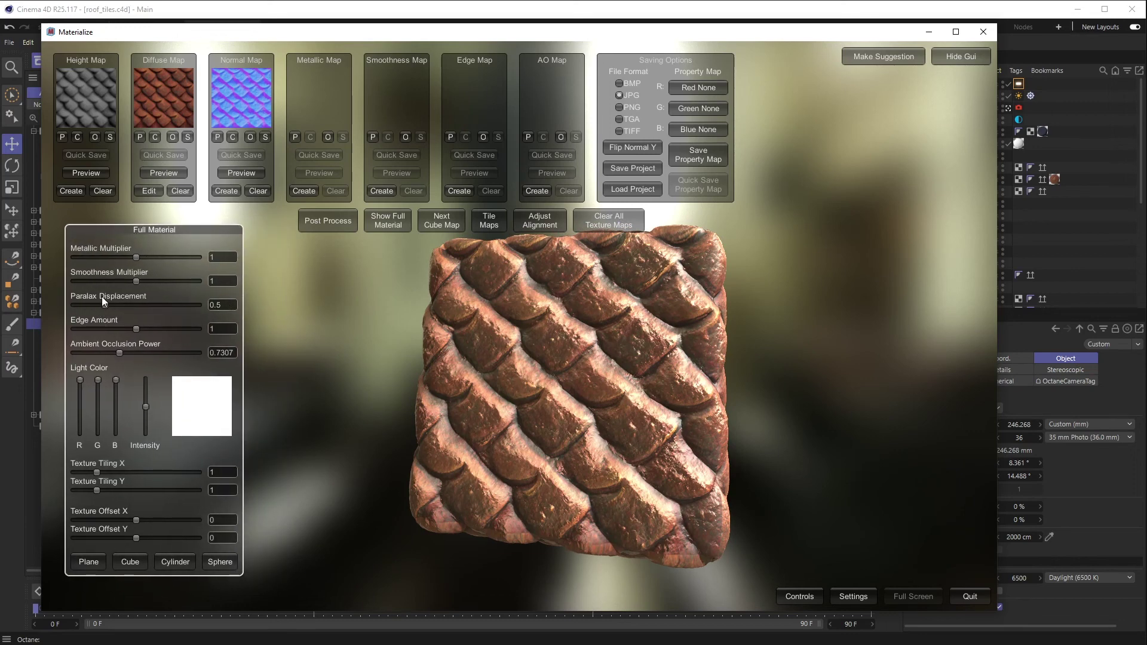
drag(109, 307, 125, 353)
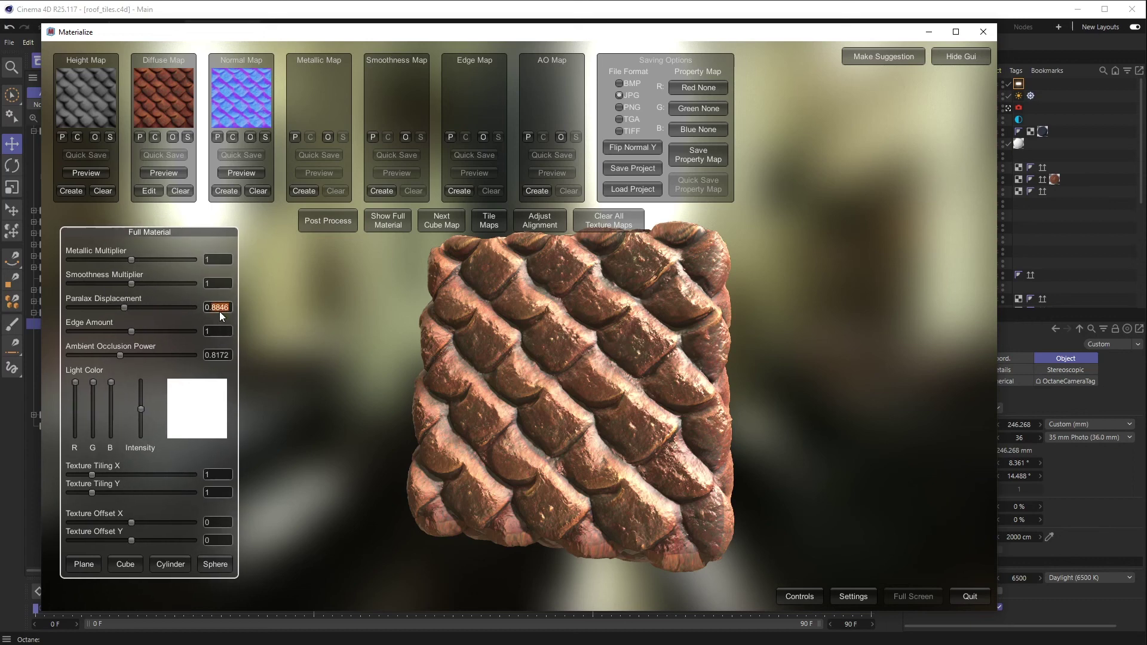
text(5)
drag(257, 307, 429, 371)
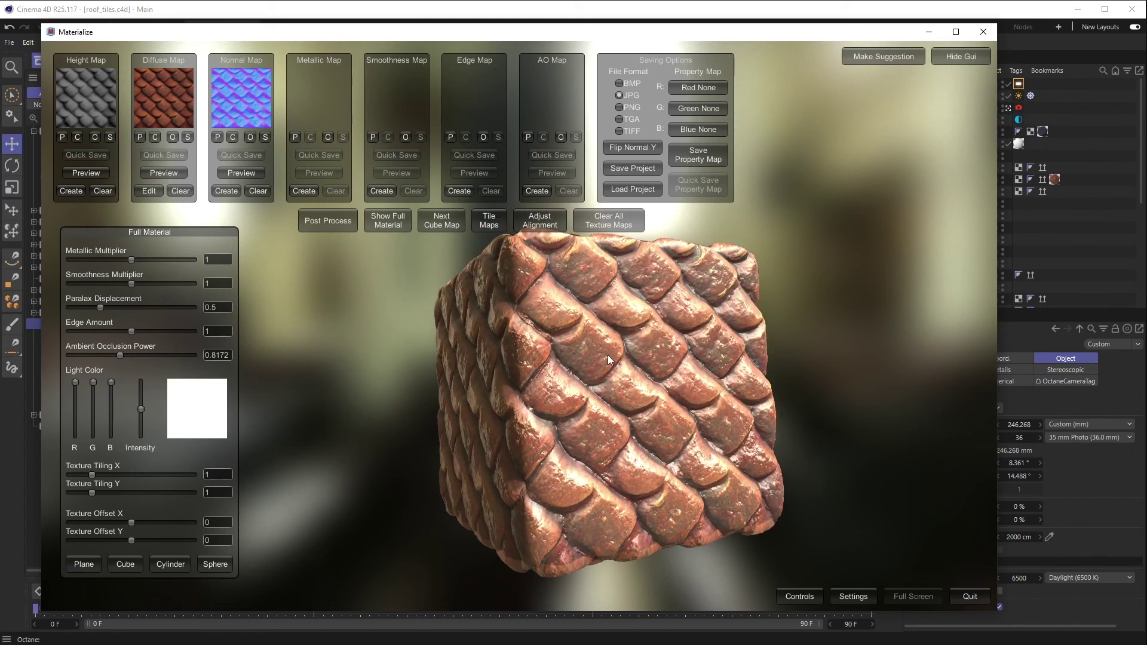
drag(608, 355, 537, 284)
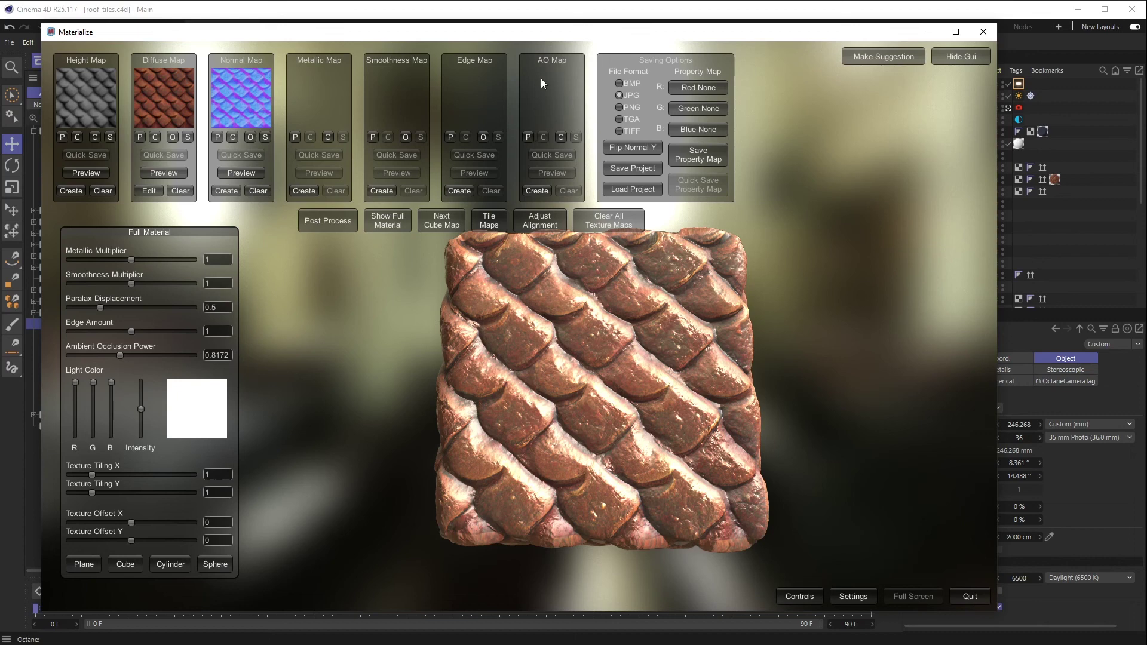
click(537, 191)
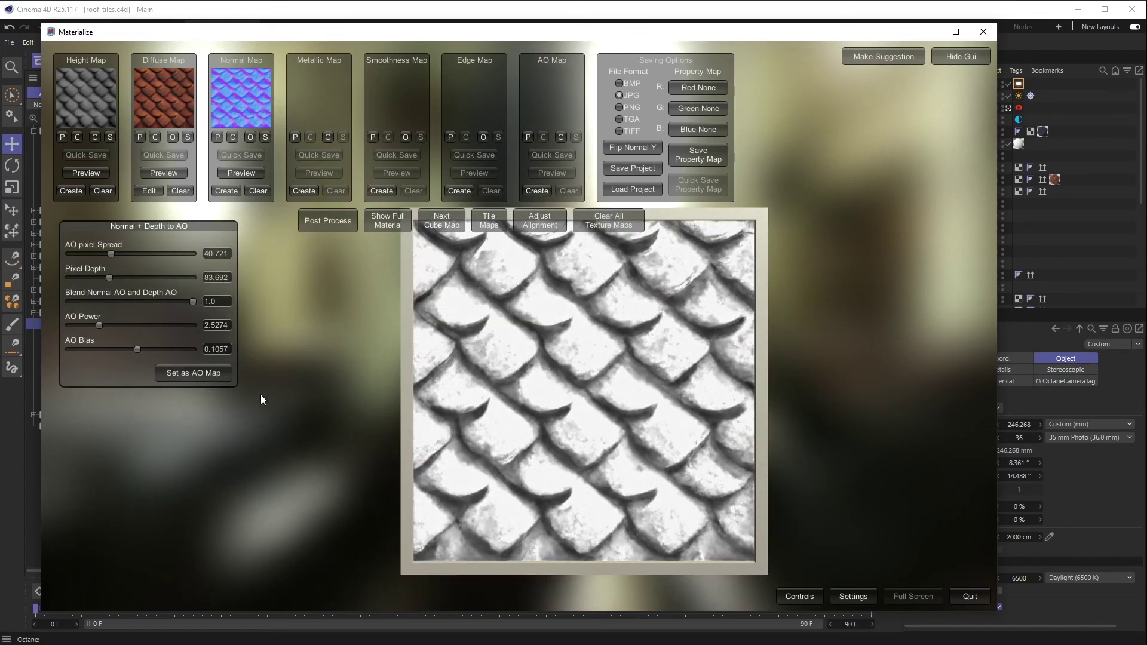
Store the generated ambient occlusion as the AO map and check shading on the full material cube
click(181, 375)
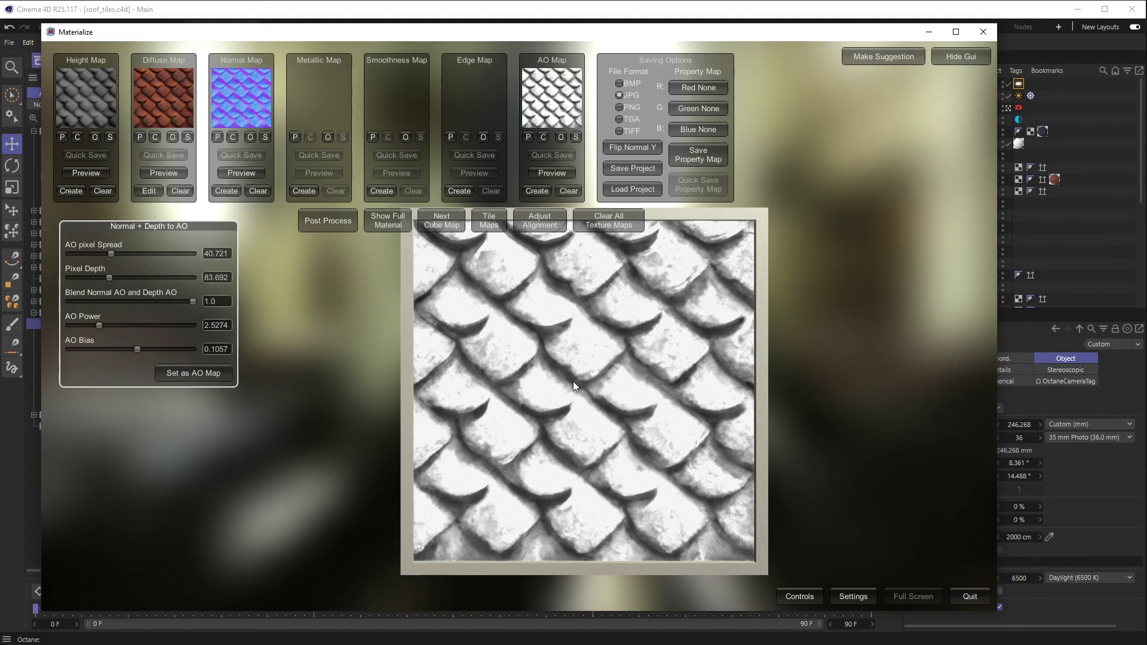
click(389, 225)
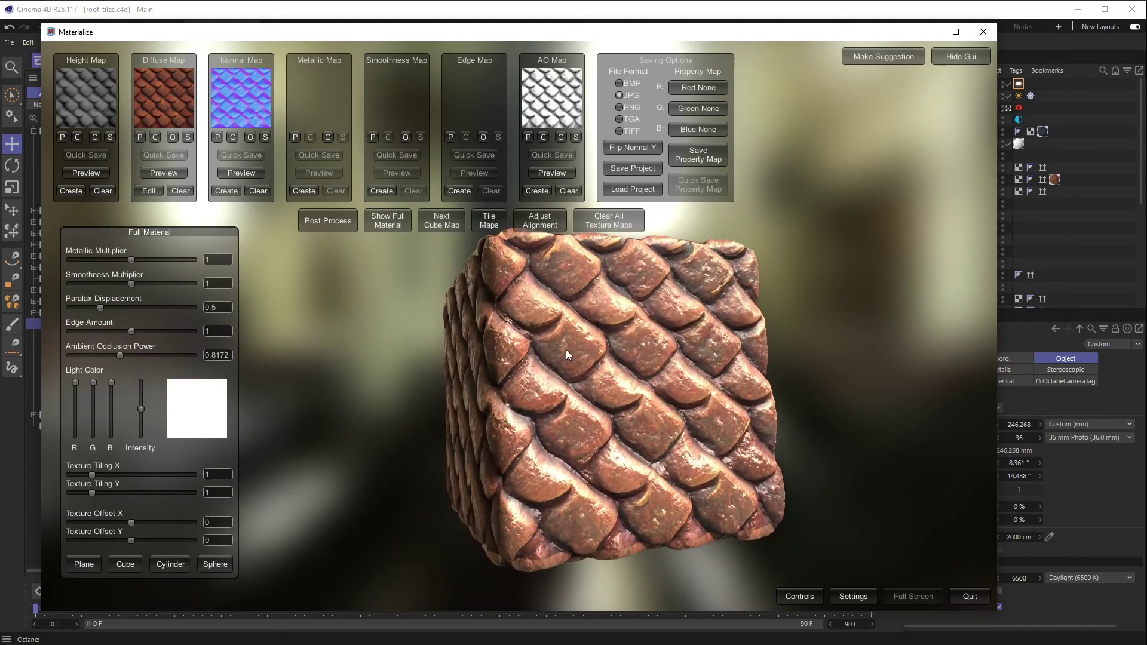
drag(551, 377, 581, 450)
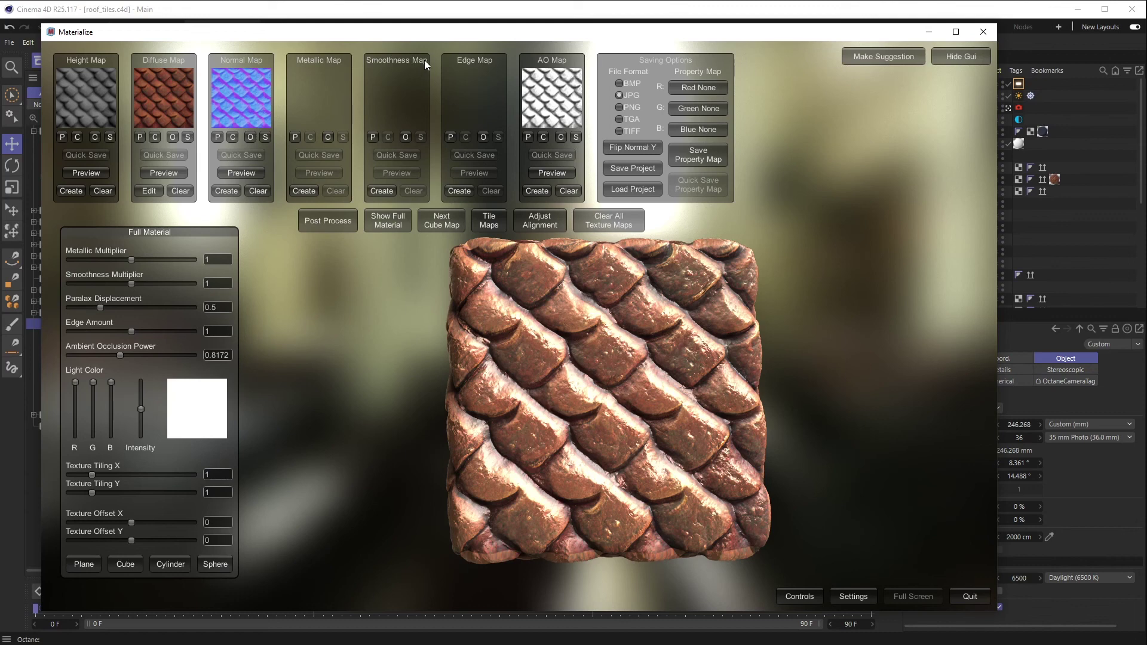
Generate a smoothness map from the diffuse, set it as smoothness, and view the full material cube
click(382, 191)
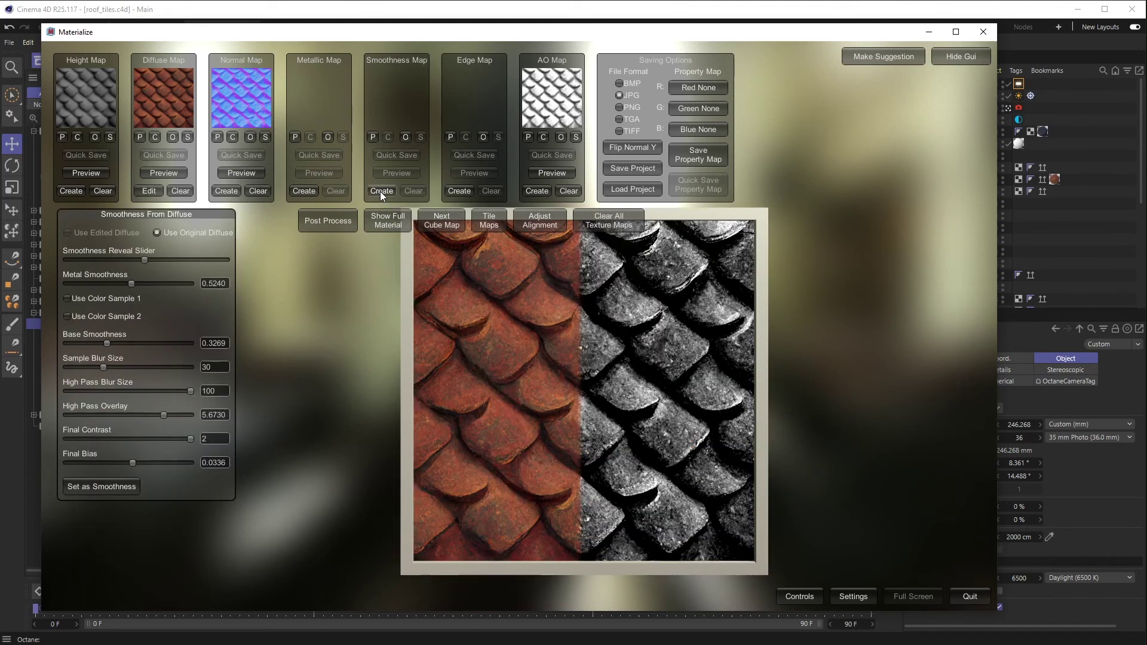
click(109, 489)
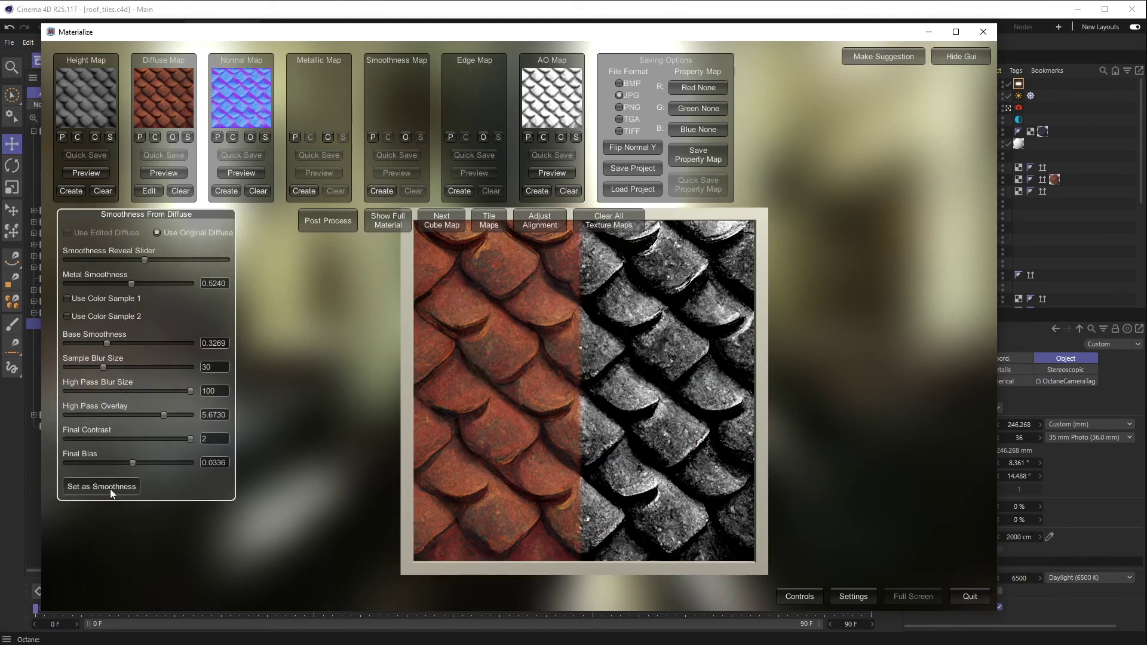
click(389, 219)
drag(607, 404, 686, 439)
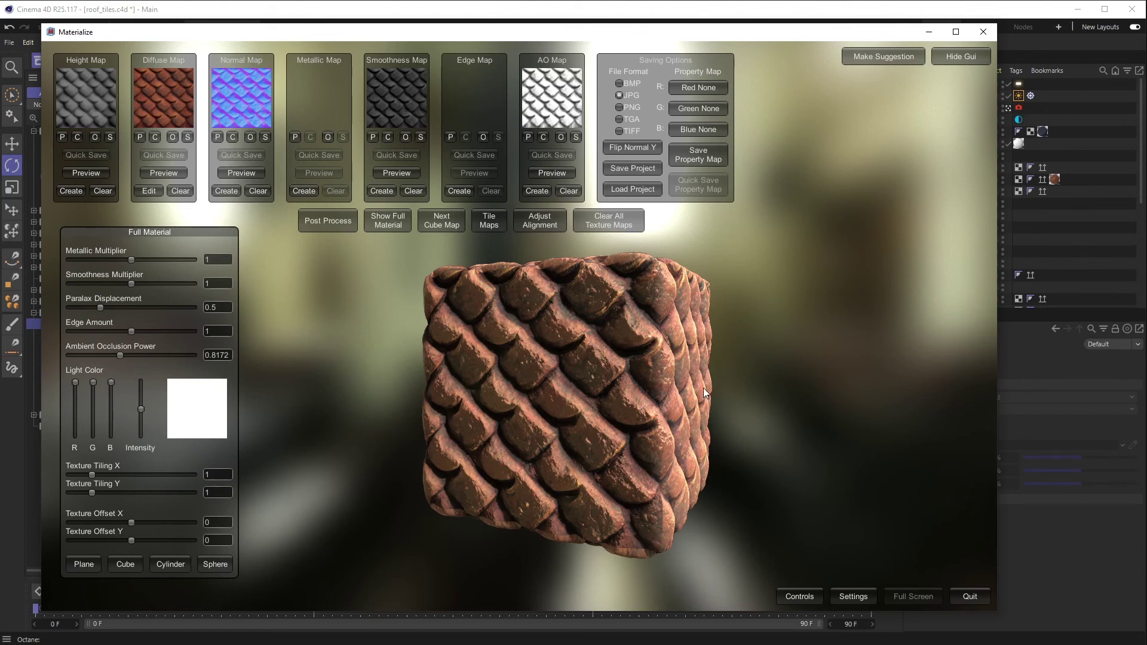
Preview the roof-tile material on a cylinder and rotate it to inspect it
drag(614, 421, 604, 395)
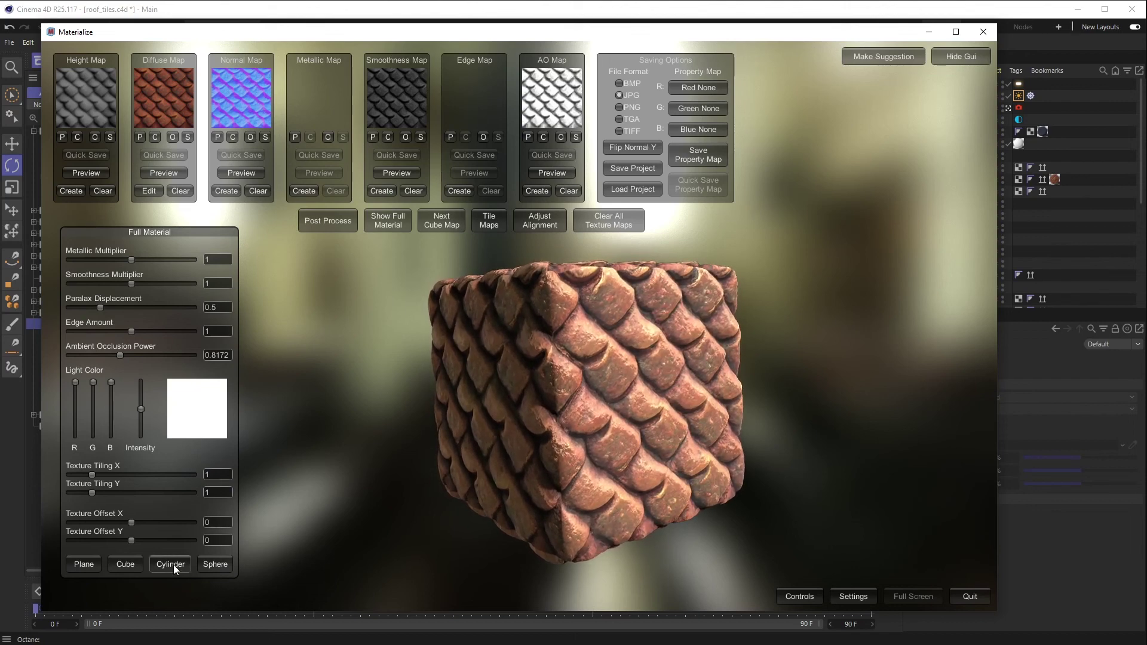
click(173, 564)
drag(477, 387, 616, 302)
drag(561, 536, 480, 317)
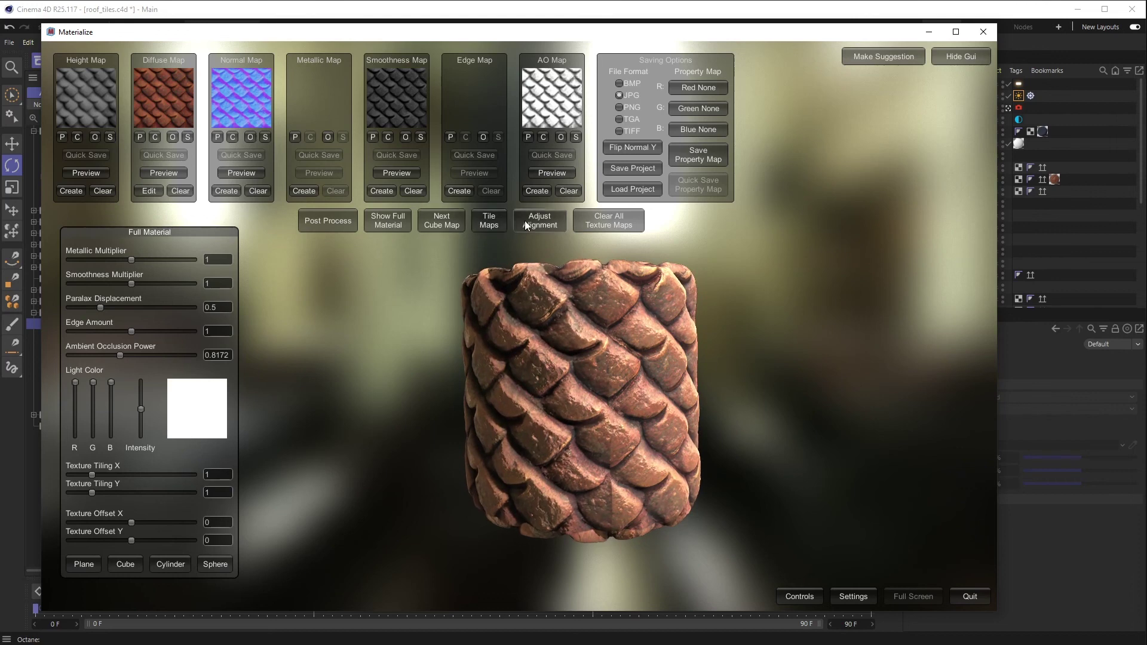
Set the seamless tiling to Edge Falloff 0.5906, Overlap X 0.25 and Texture Tiling 2.4475
click(494, 225)
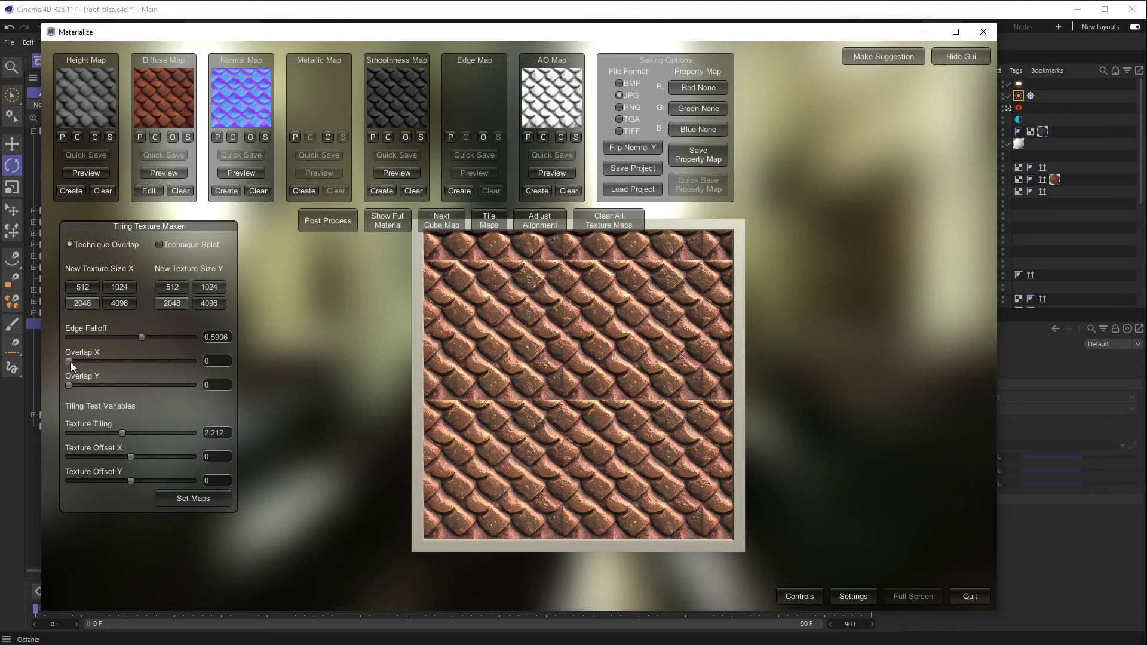
drag(71, 362, 102, 390)
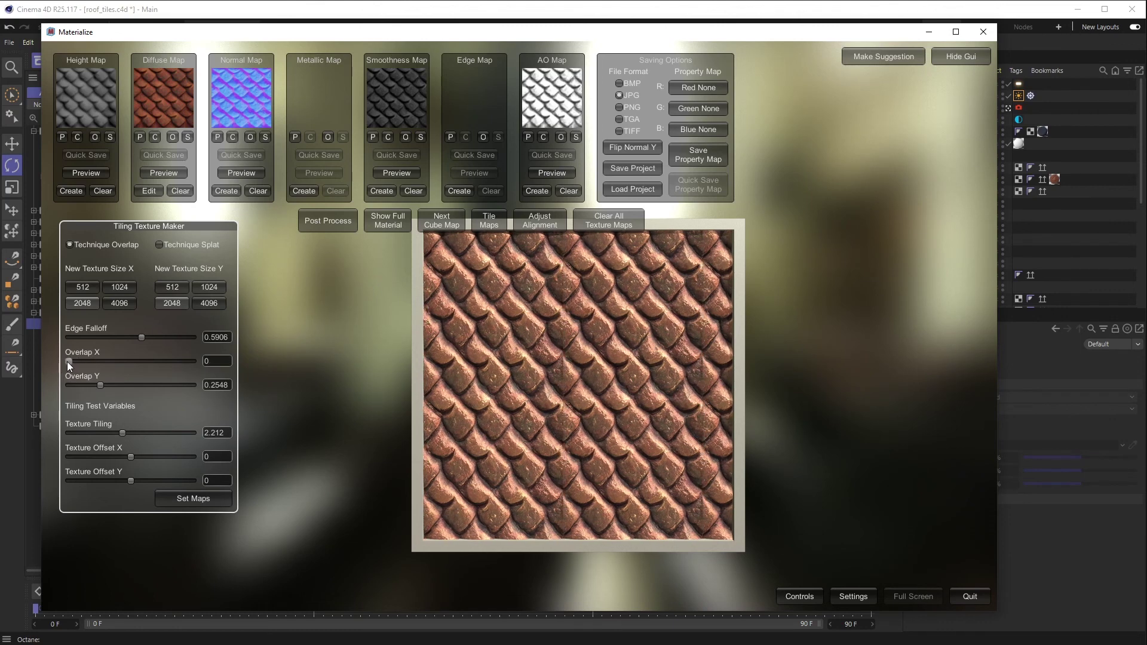
drag(66, 364, 85, 364)
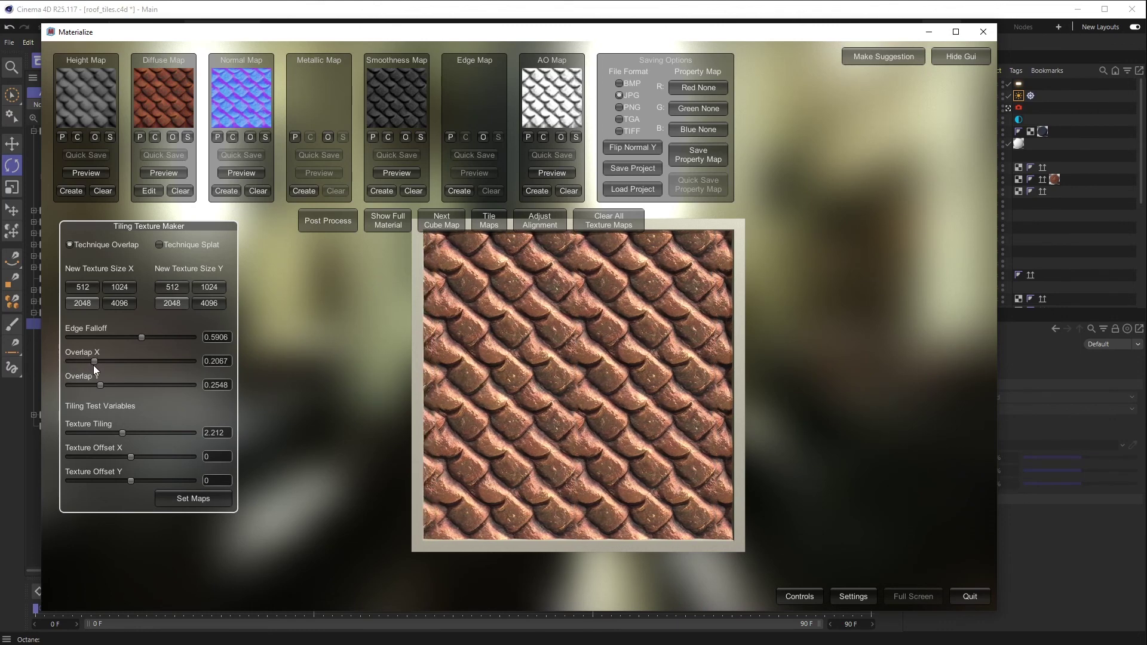
drag(93, 364, 99, 366)
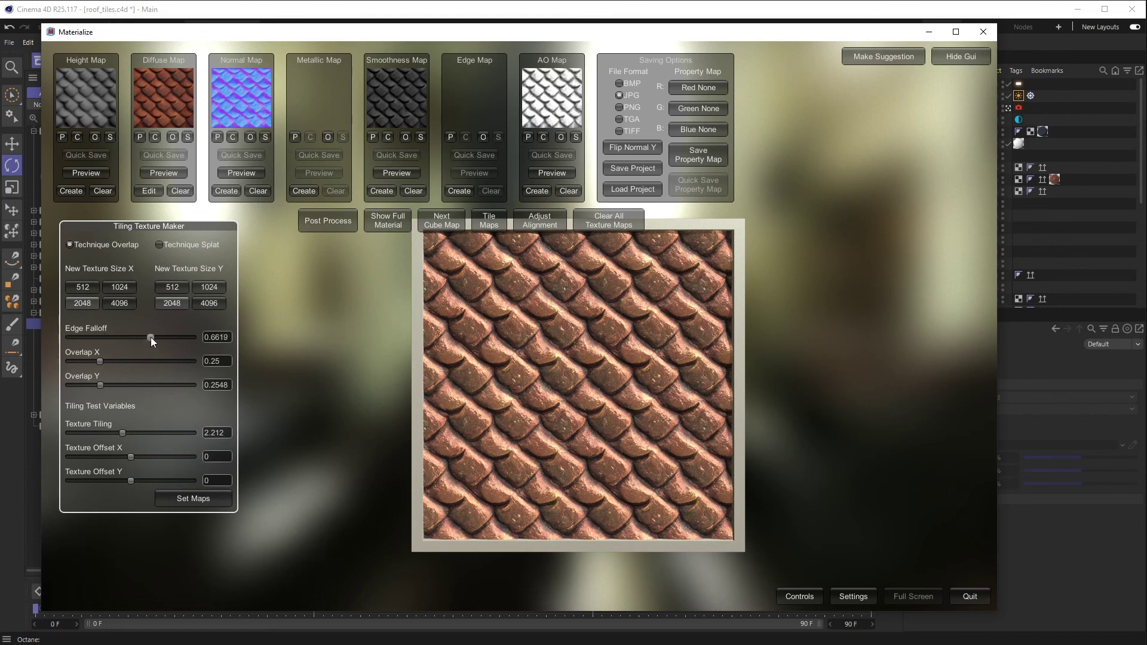
drag(84, 338, 58, 353)
mouse_move(100, 362)
mouse_down()
mouse_move(199, 333)
mouse_move(94, 332)
mouse_move(174, 345)
mouse_move(98, 364)
mouse_up()
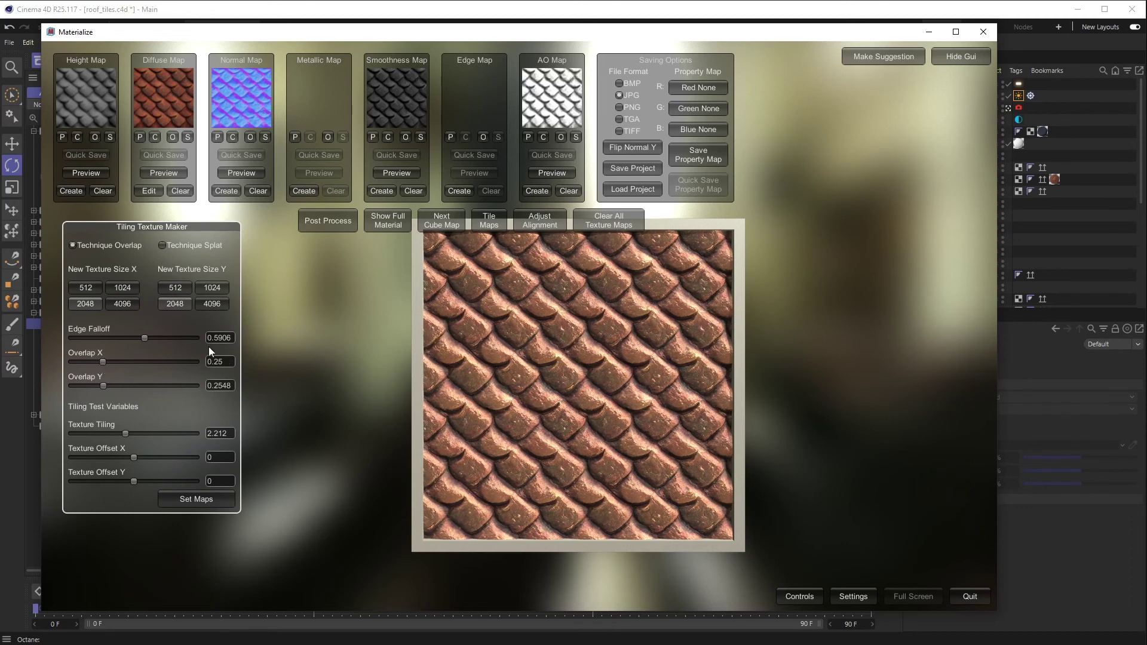
mouse_move(126, 434)
mouse_down()
mouse_move(190, 434)
mouse_move(129, 447)
mouse_up()
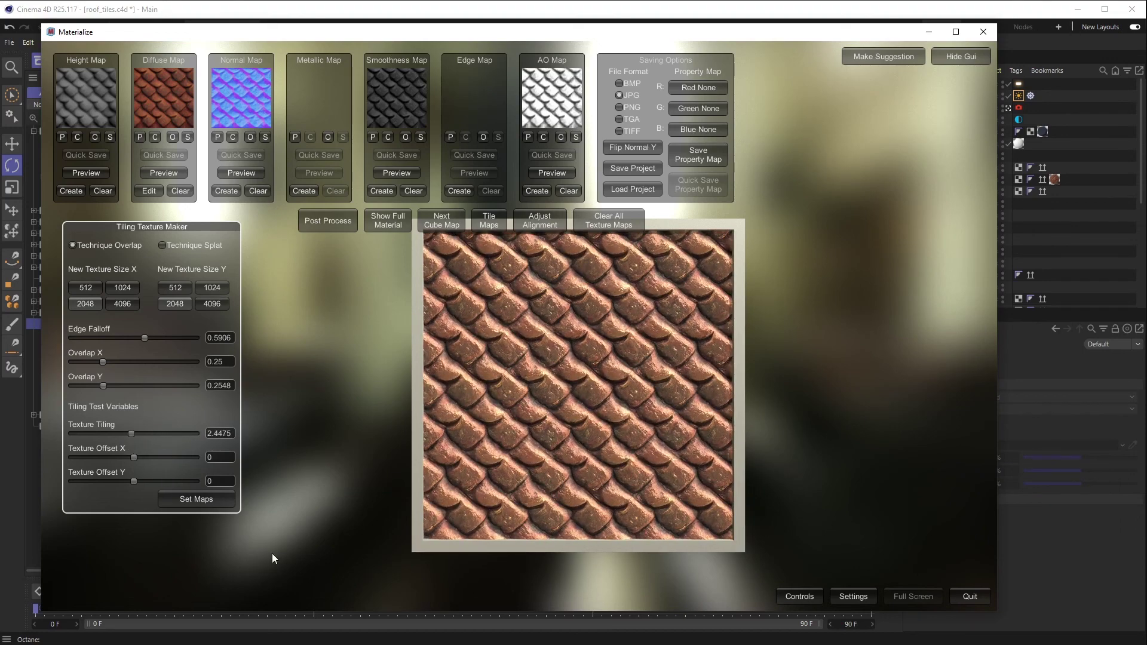
Apply the seamless tiling to all maps with Set Maps and save the Materialize project
click(195, 501)
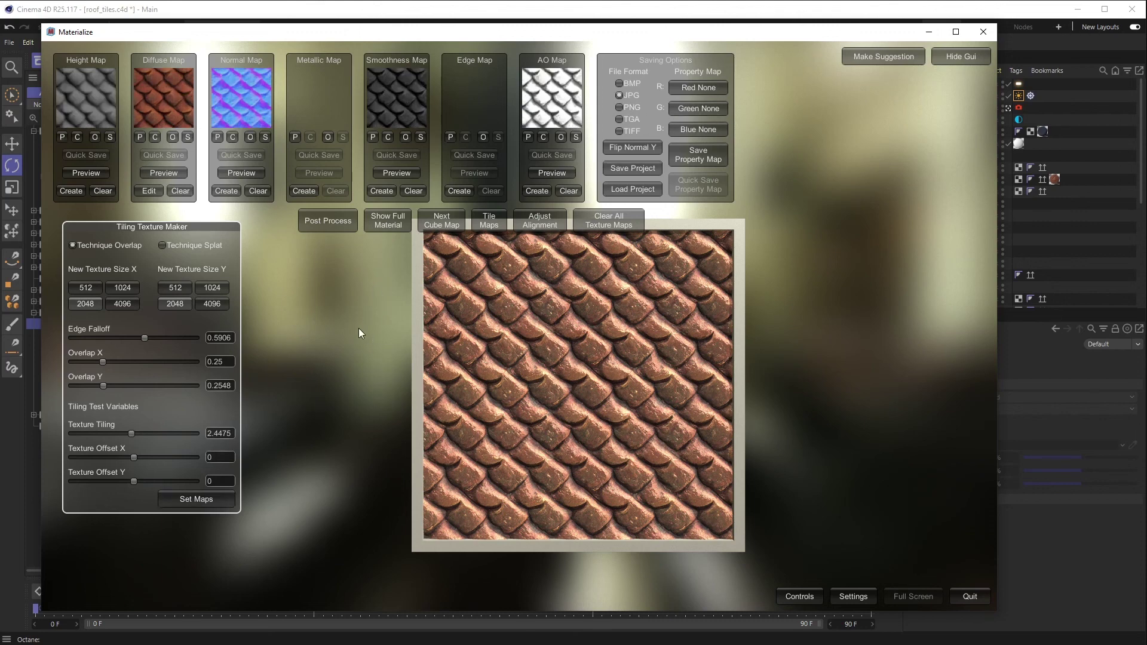
click(634, 170)
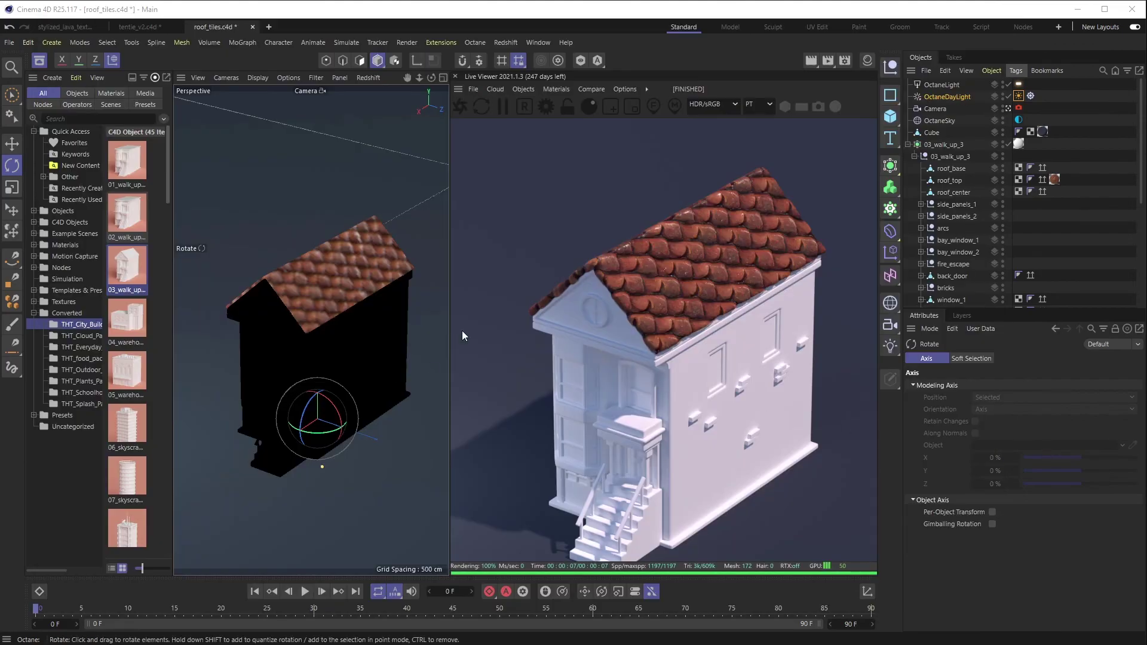
drag(371, 307, 303, 283)
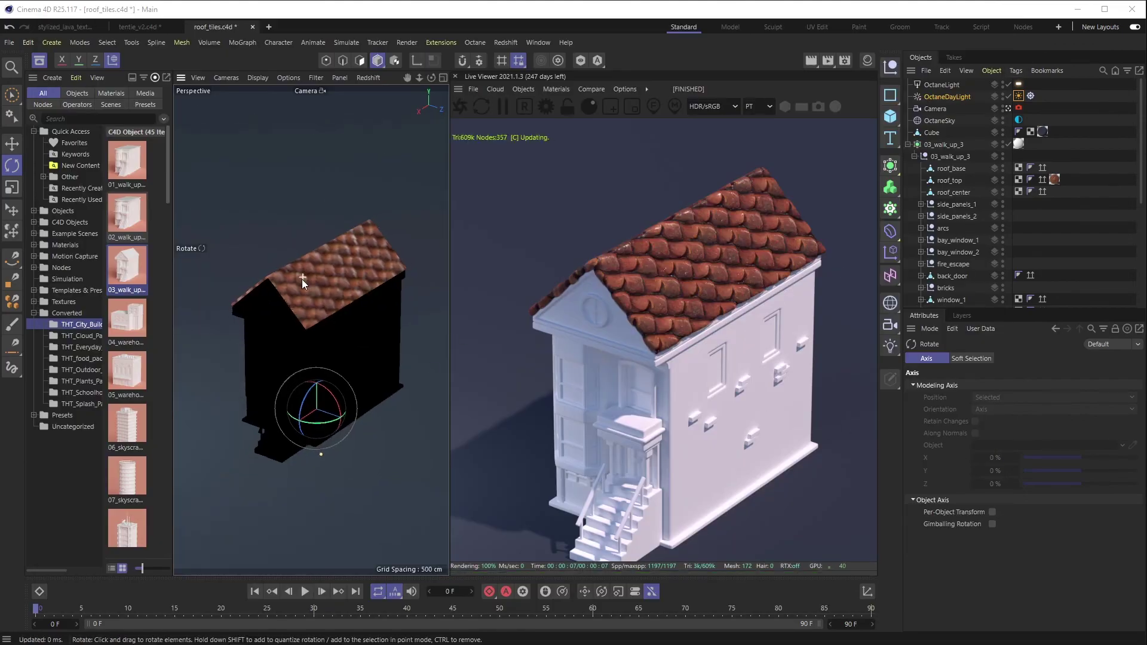
scroll(303, 283, up, 8)
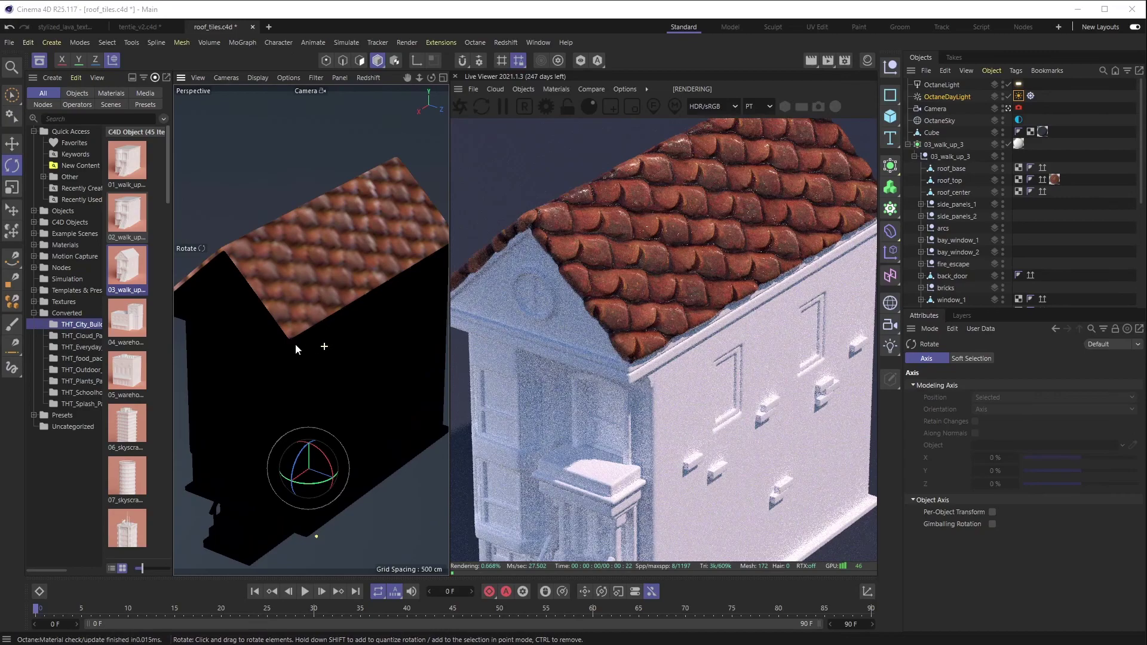
alt+drag(288, 285, 318, 294)
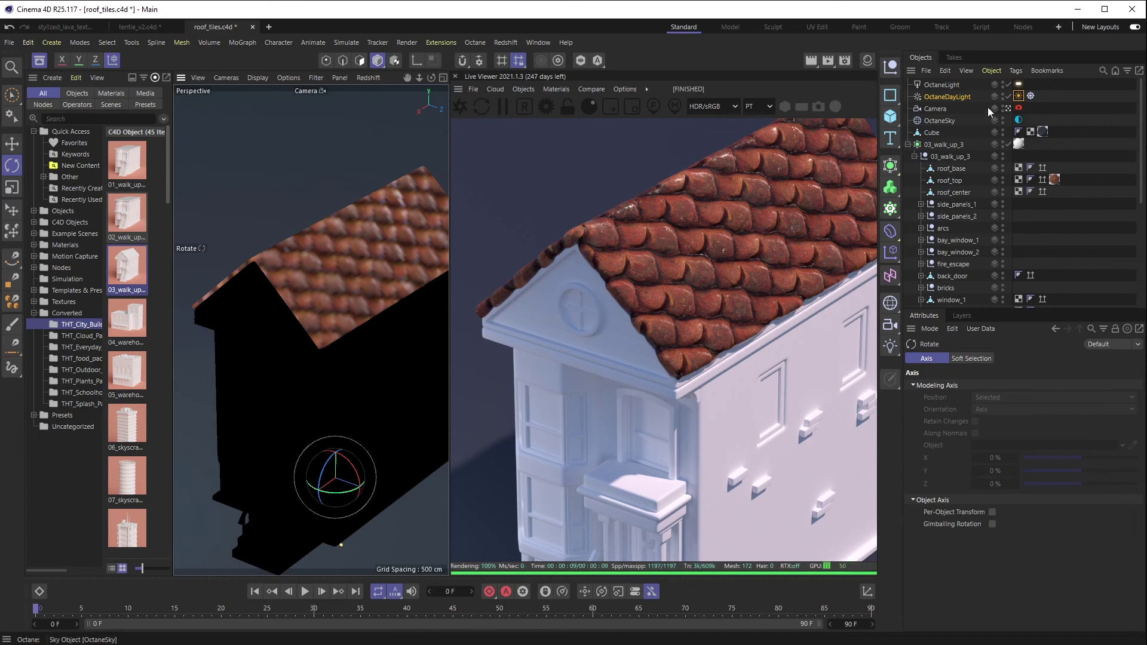
click(1019, 96)
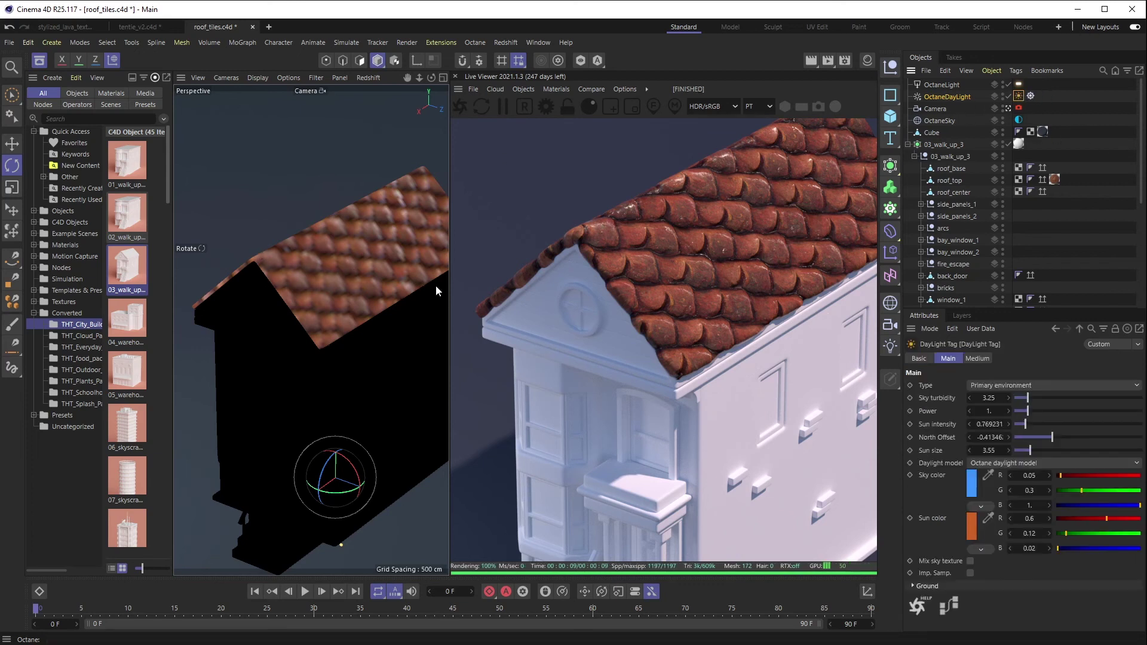
mouse_move(363, 477)
mouse_down()
mouse_move(301, 450)
mouse_move(342, 453)
mouse_move(355, 482)
mouse_up()
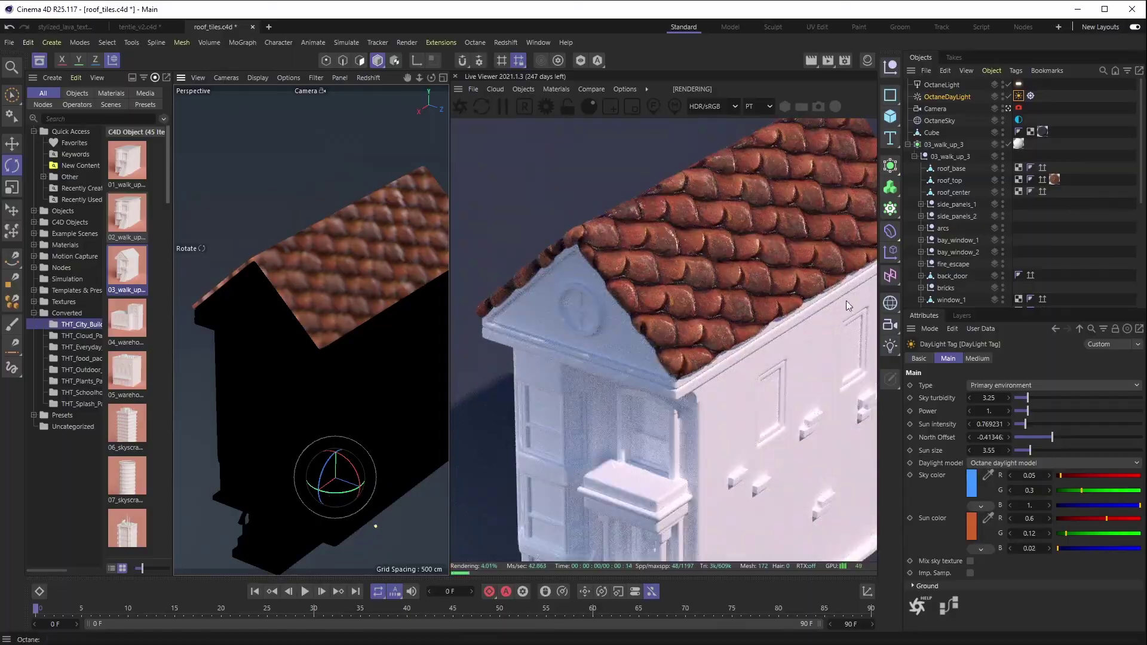
scroll(294, 264, down, 2)
scroll(294, 263, up, 4)
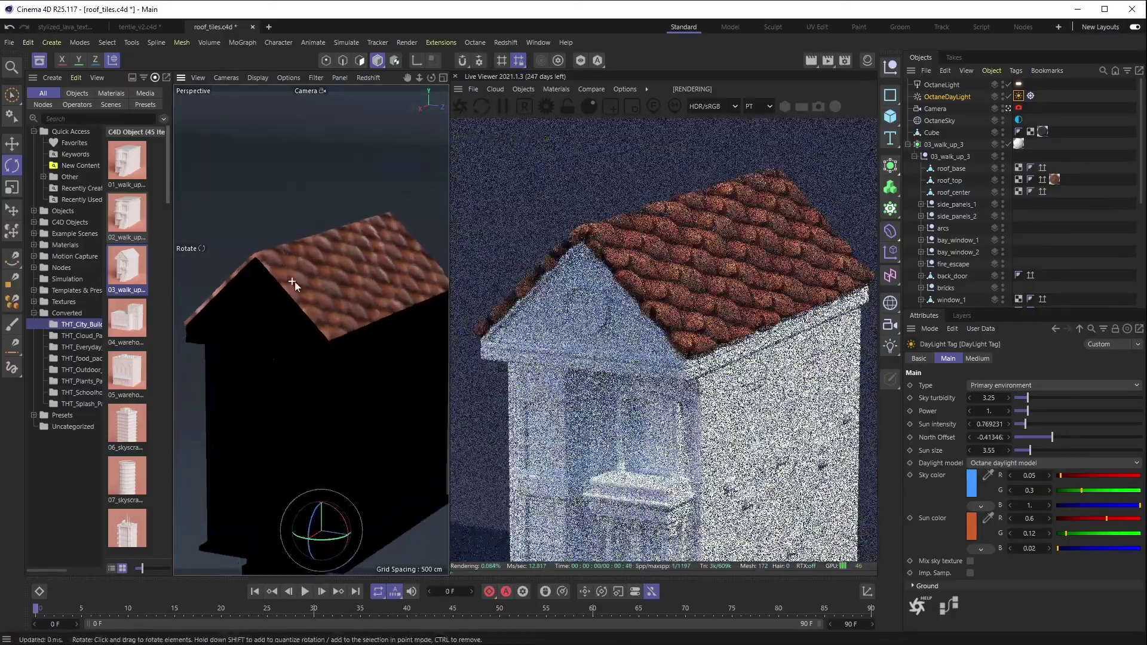
alt+drag(327, 291, 187, 303)
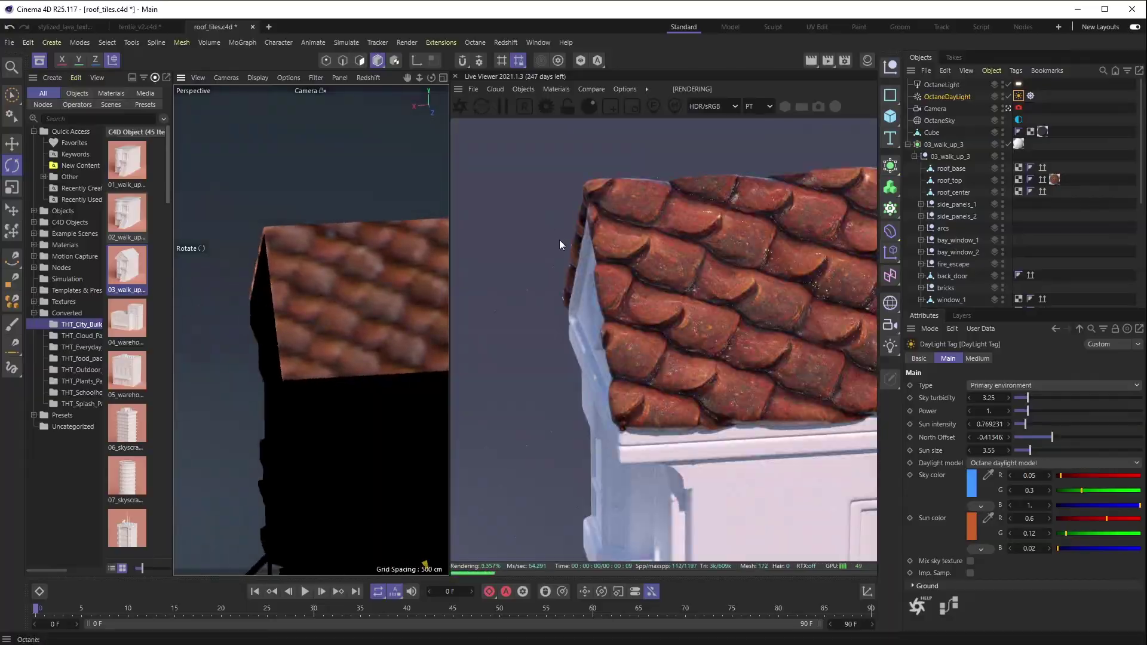
alt+drag(313, 335, 427, 289)
scroll(429, 289, up, 6)
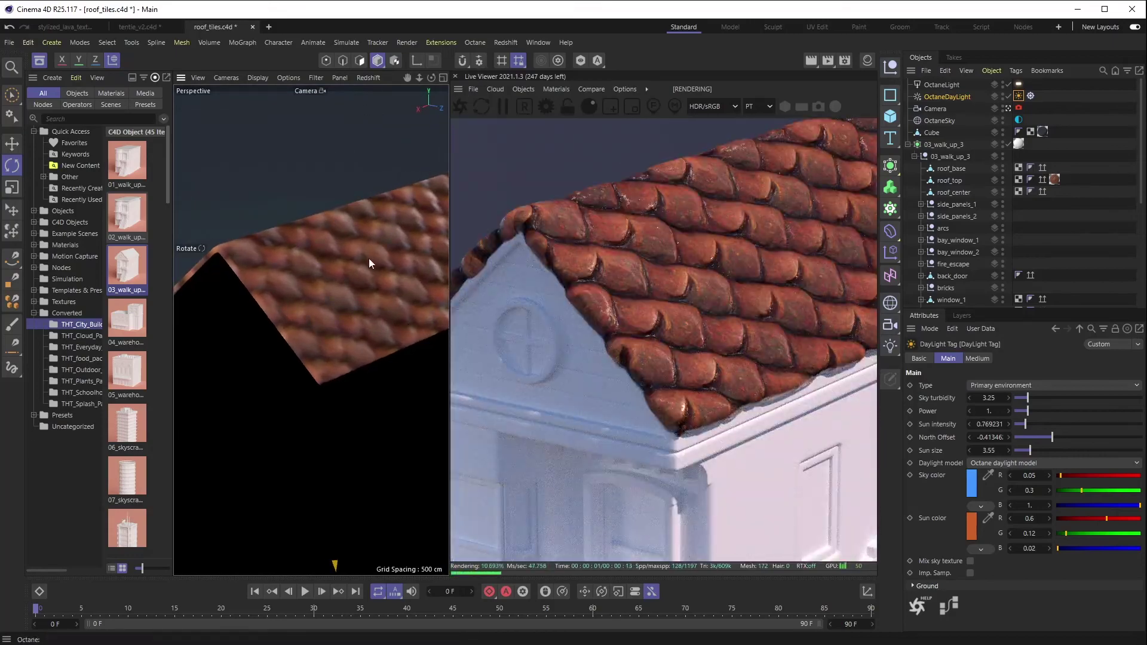
scroll(328, 289, down, 6)
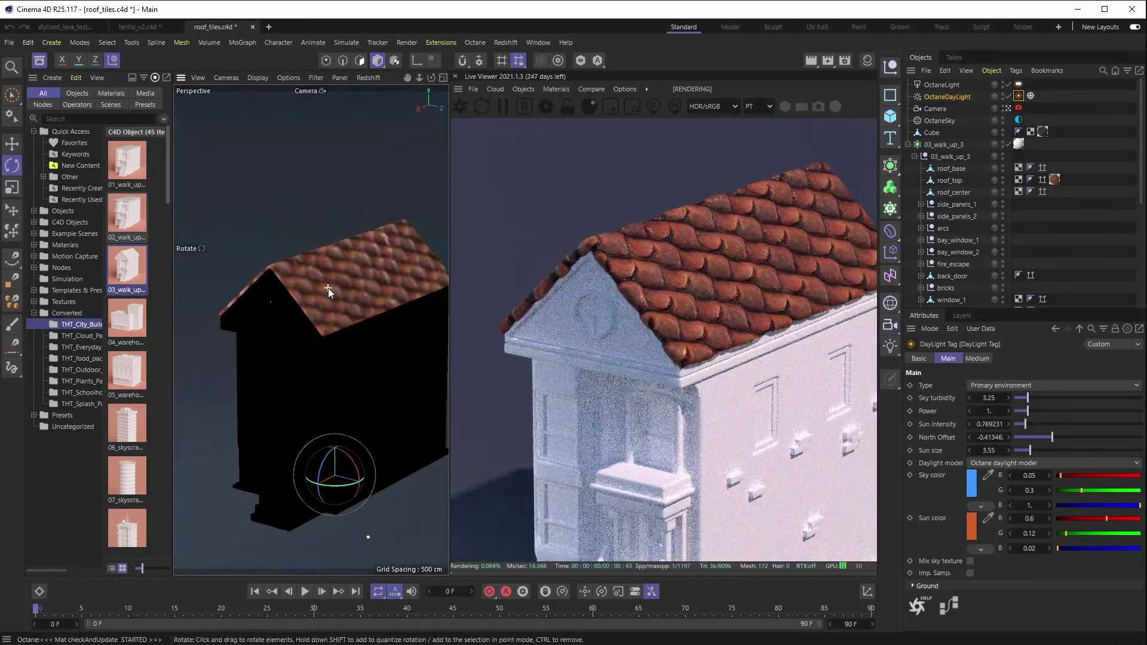
scroll(330, 299, down, 3)
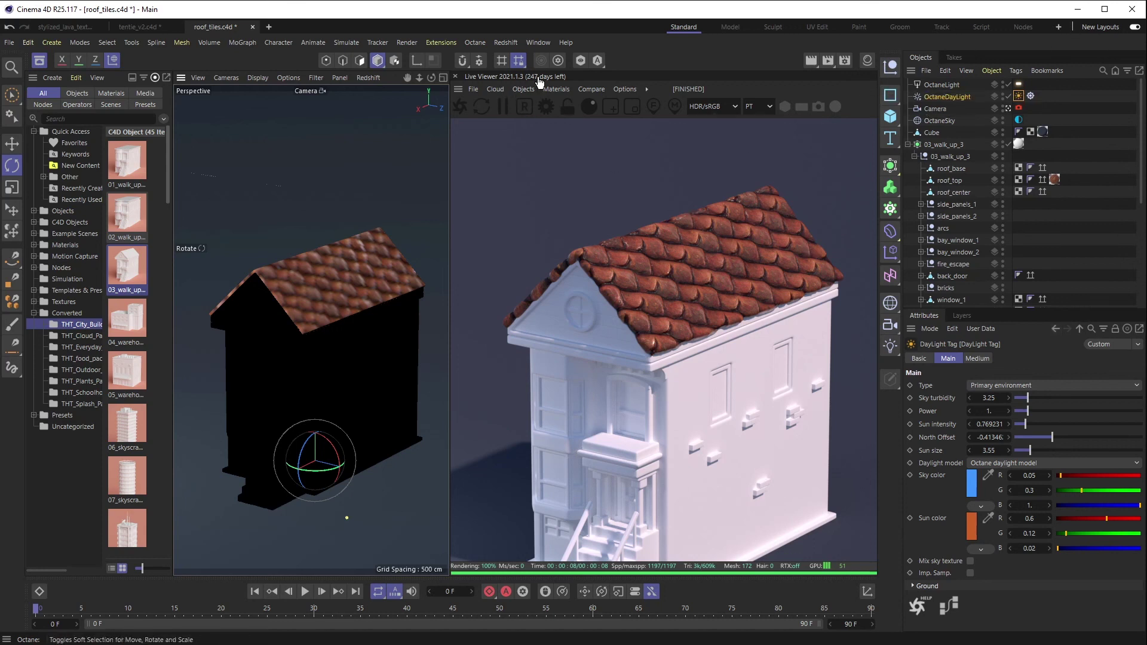
click(523, 90)
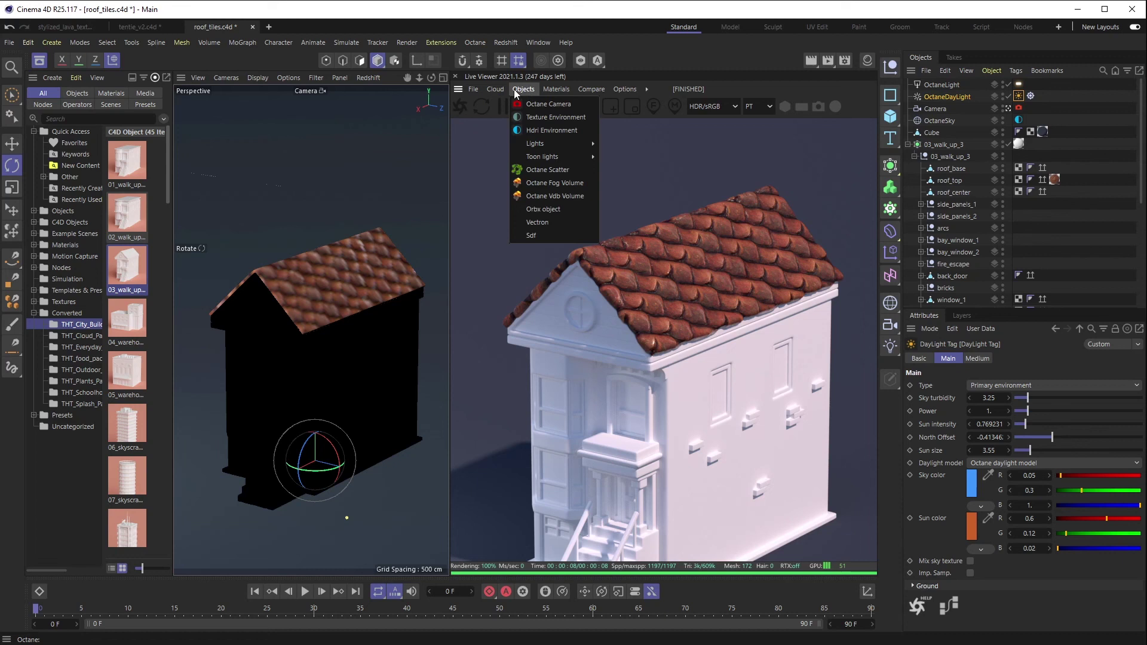
Add an Octane Universal Material, OctUniversal2, and open it in the Material Editor
mouse_move(555, 89)
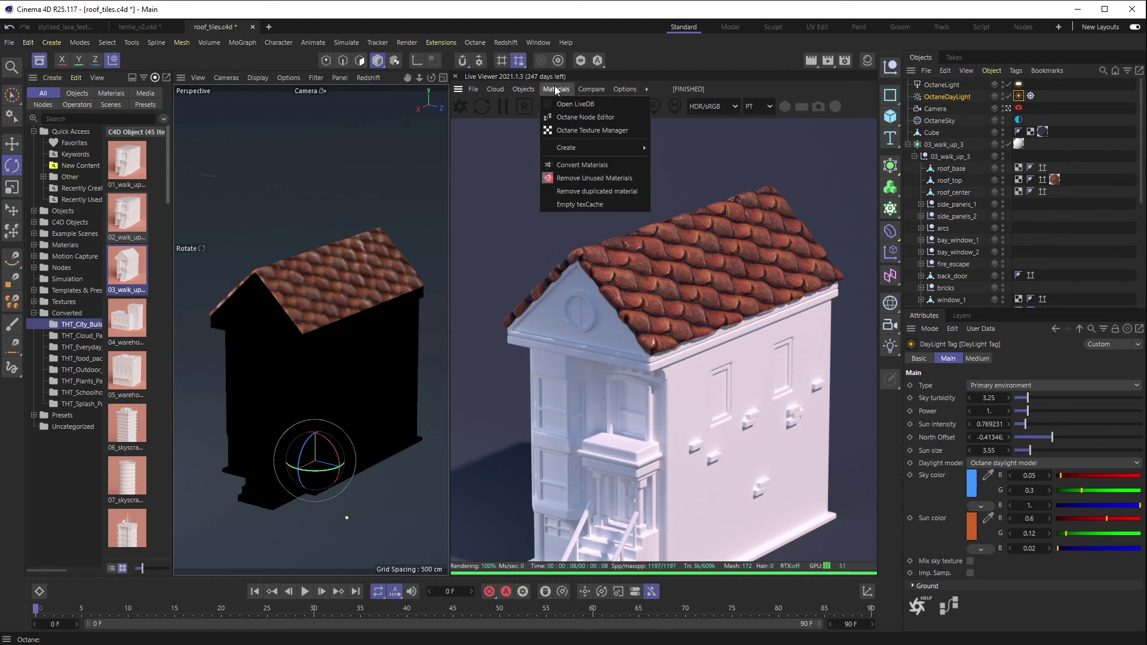
mouse_move(621, 148)
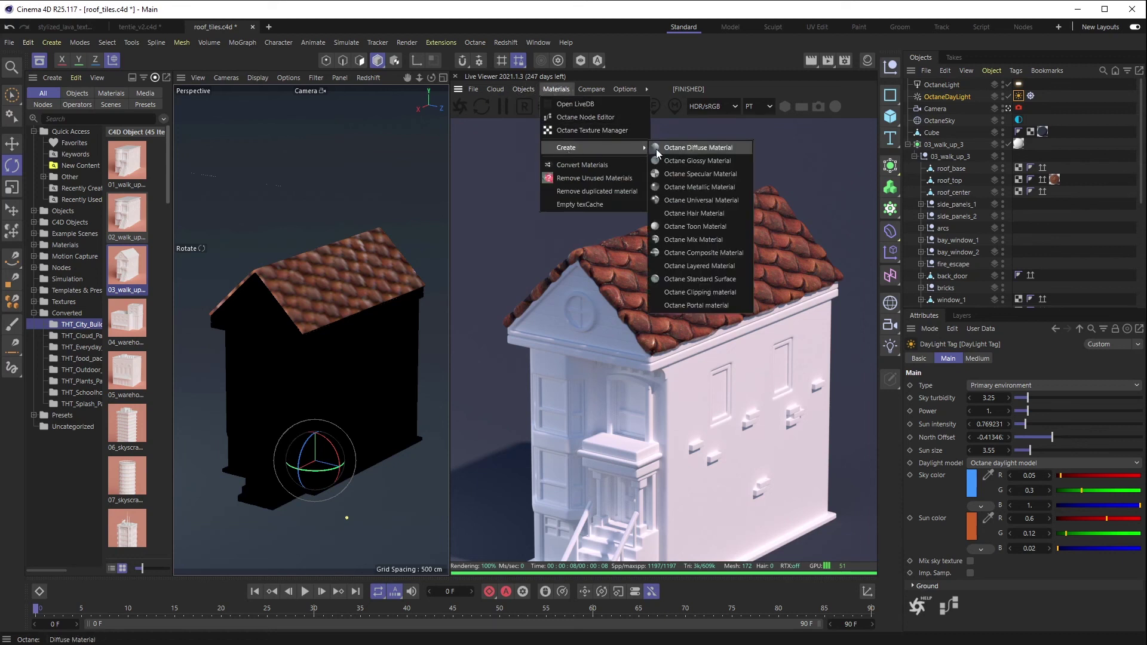
click(702, 200)
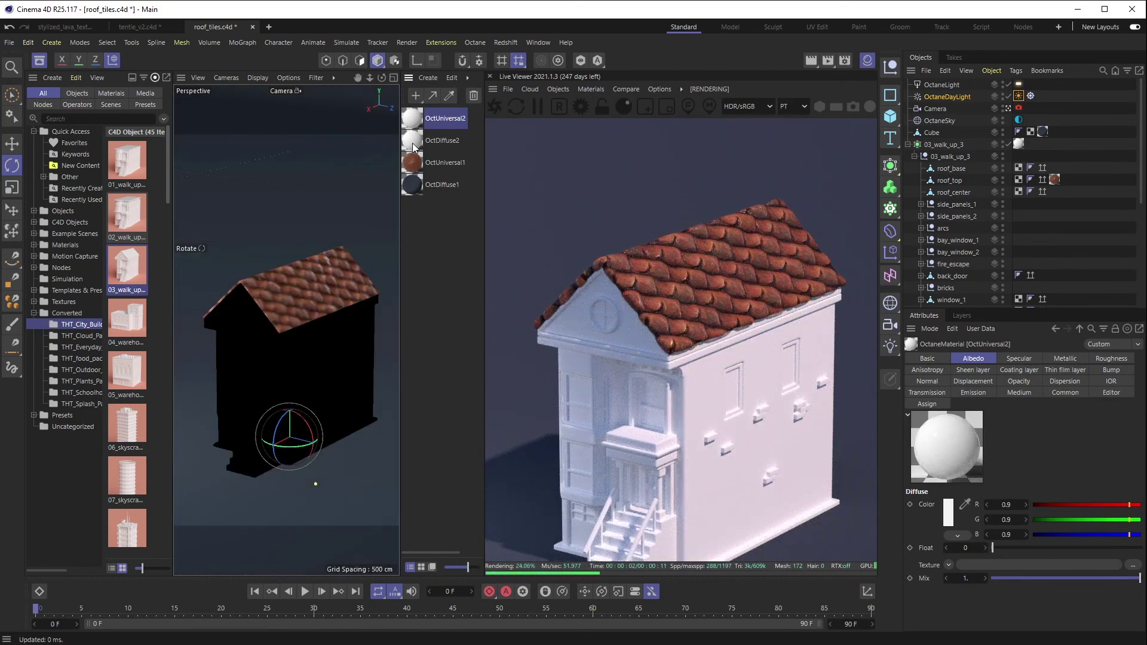
double_click(409, 123)
Move the OctUniversal2 Material Editor aside and open its graph in the Octane Node Editor
drag(538, 97, 408, 97)
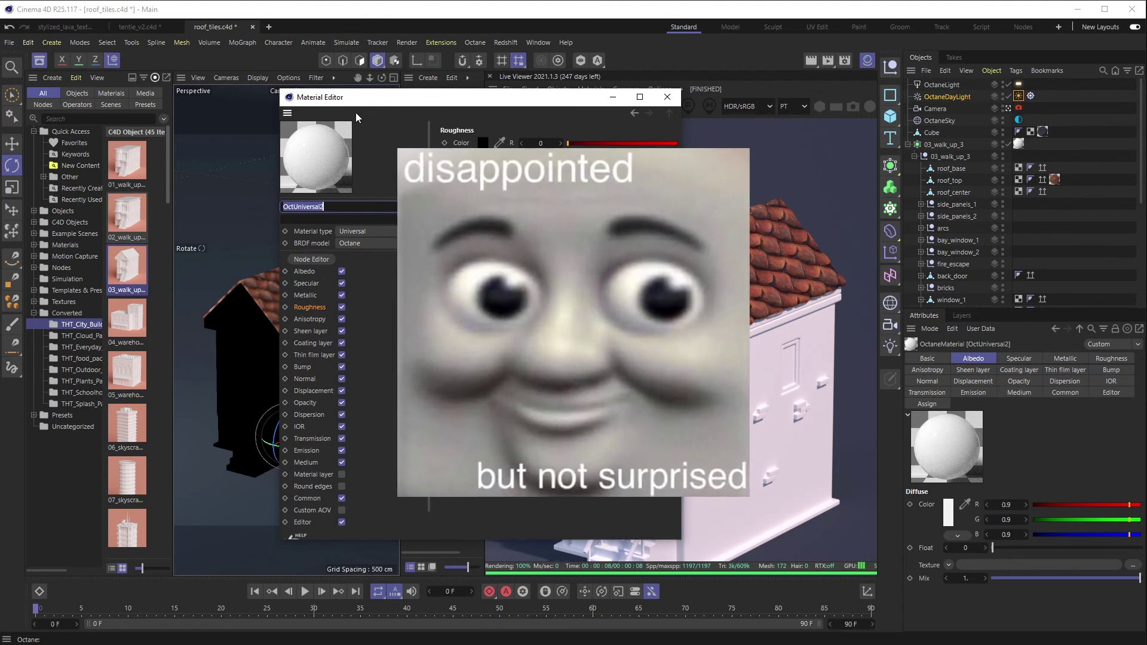
drag(402, 97, 320, 124)
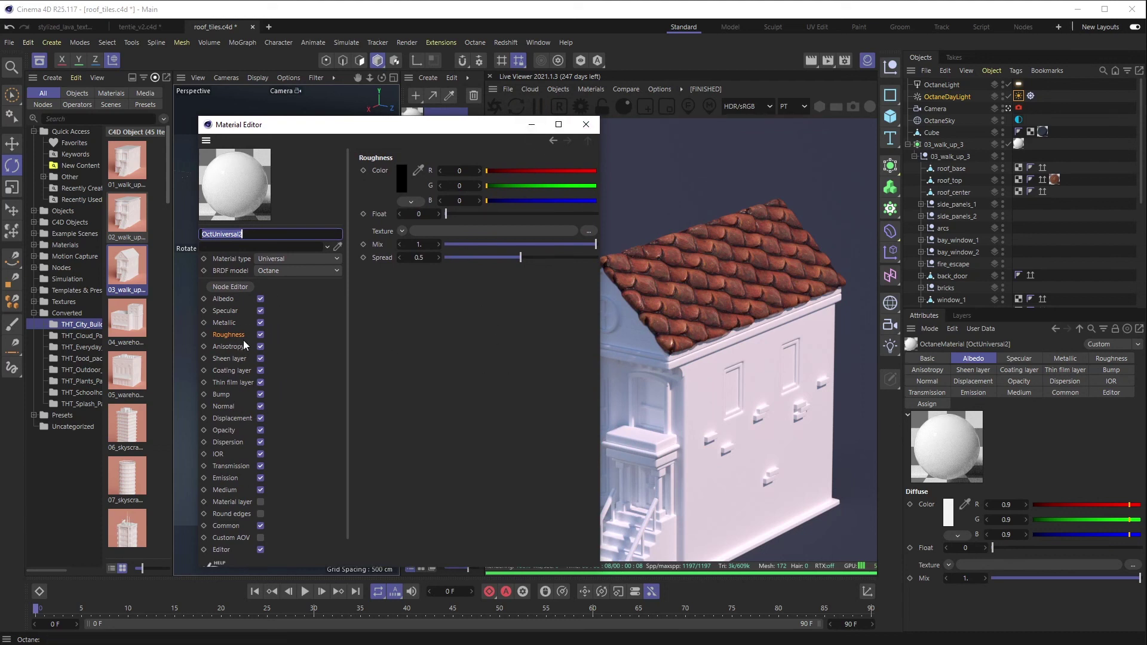
click(235, 285)
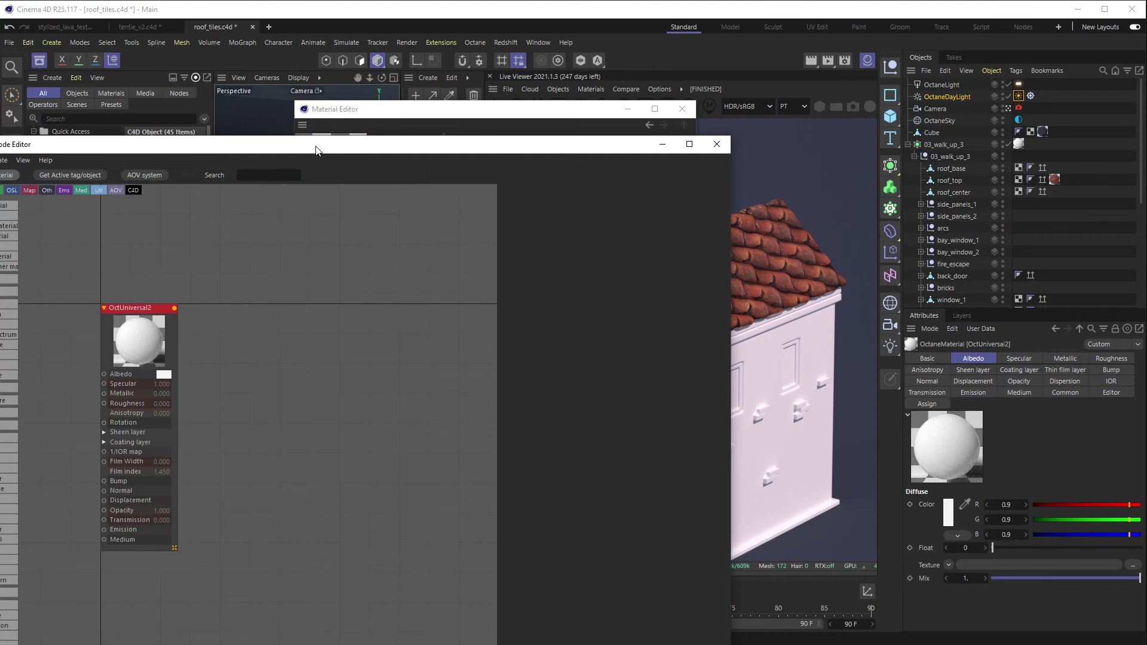
Drop the tile texture files into the node editor and spread the ImageTexture nodes around OctUniversal2
scroll(433, 325, down, 2)
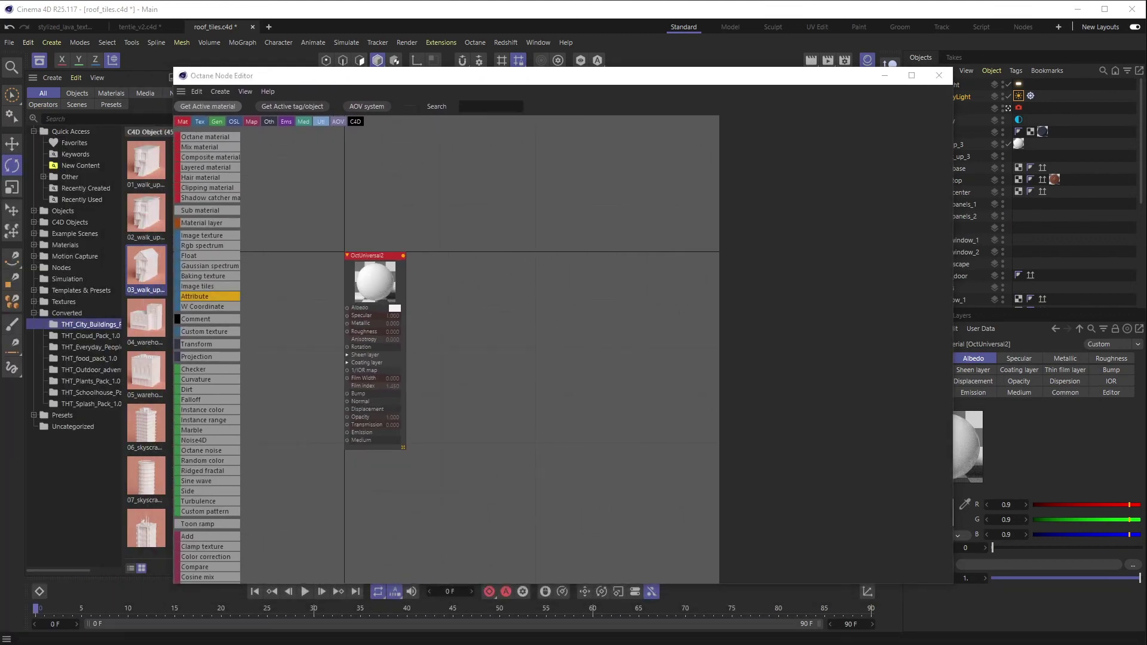
drag(397, 86, 514, 323)
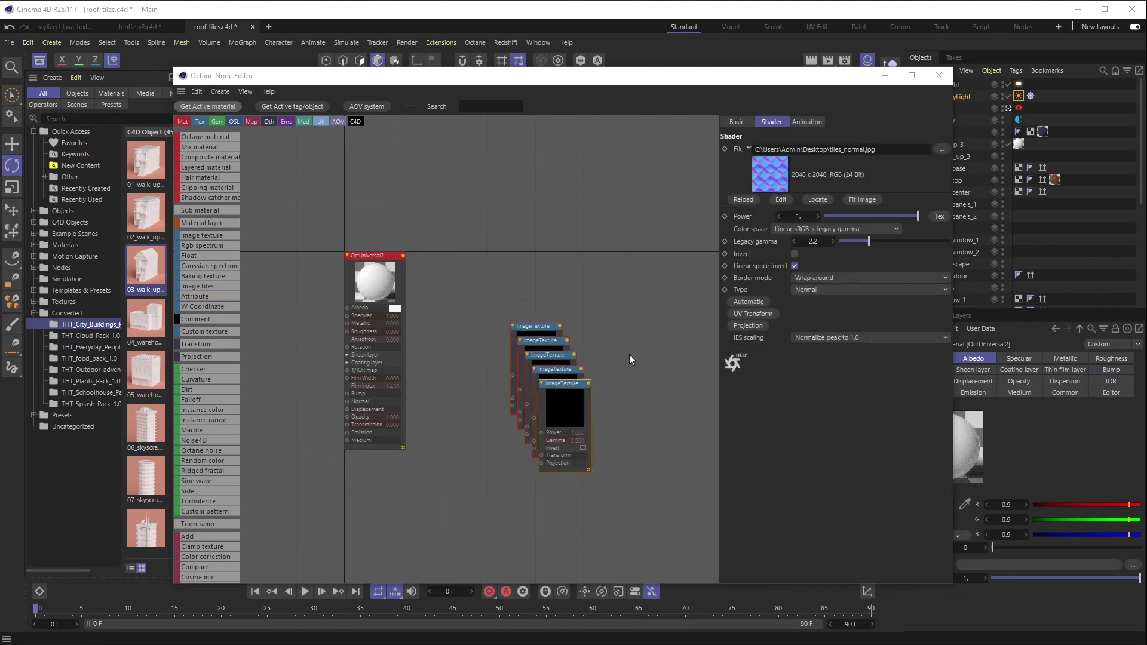
drag(565, 412, 469, 201)
drag(550, 383, 309, 454)
drag(469, 202, 293, 366)
drag(534, 365, 284, 229)
middle_drag(427, 362, 518, 335)
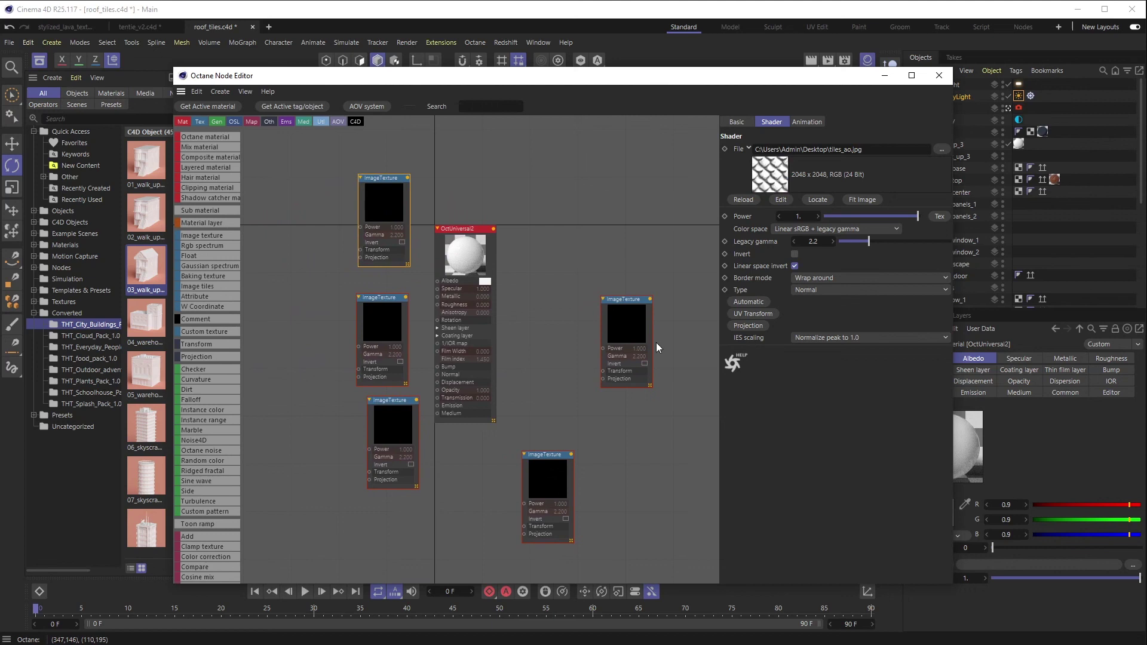
drag(609, 348, 384, 140)
drag(383, 203, 381, 223)
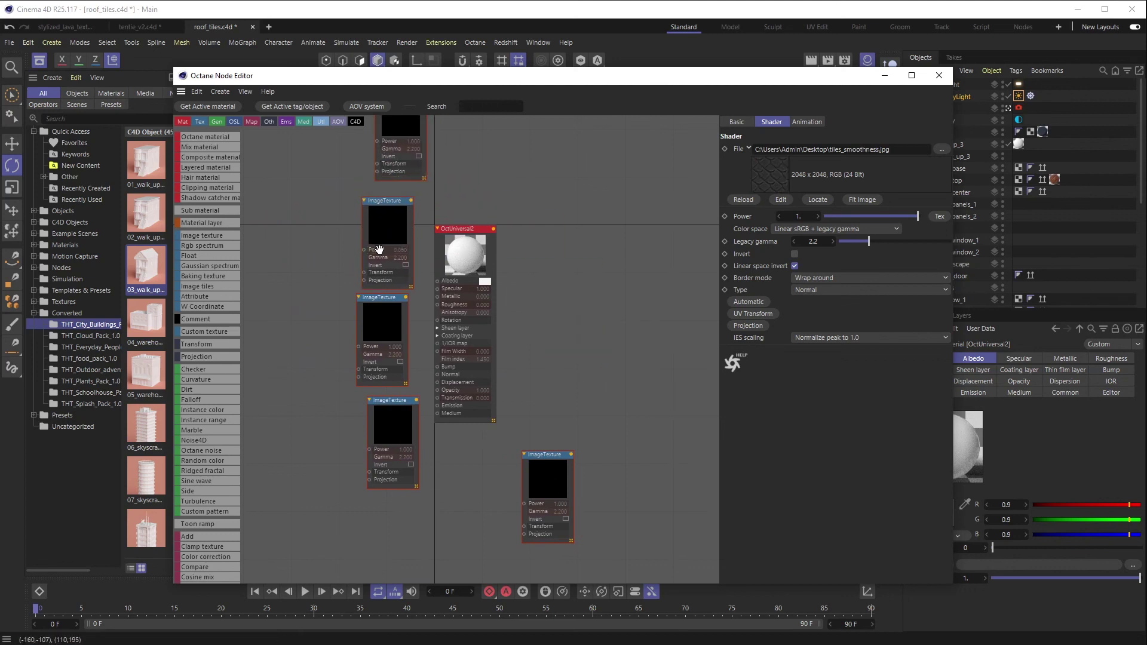
drag(379, 375, 367, 457)
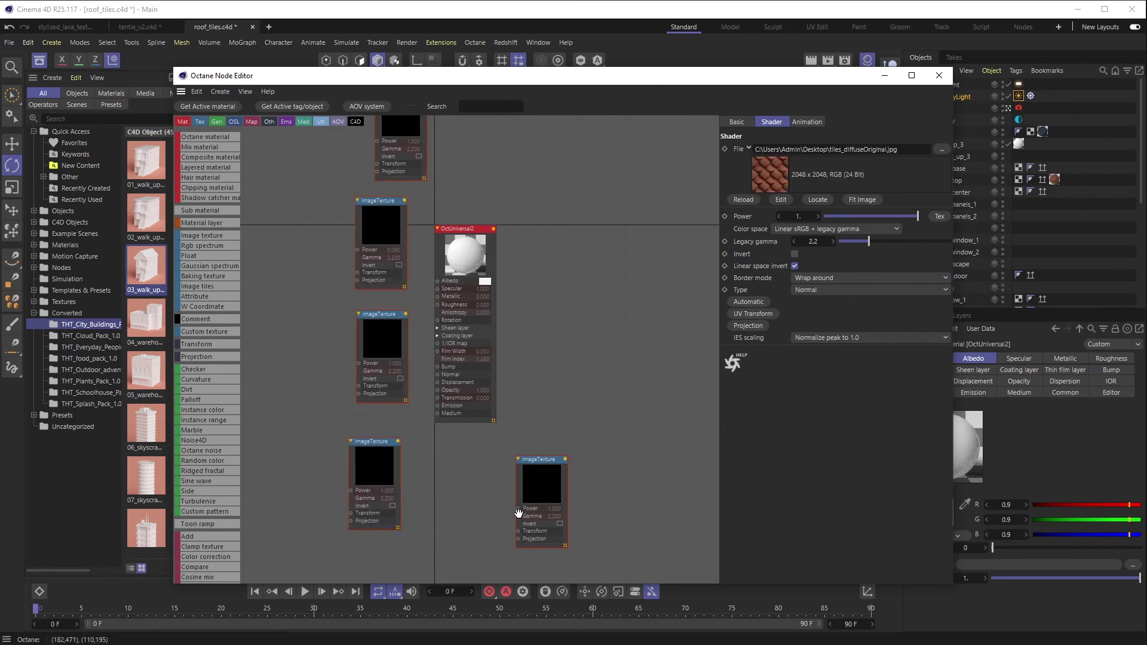
drag(546, 472, 456, 508)
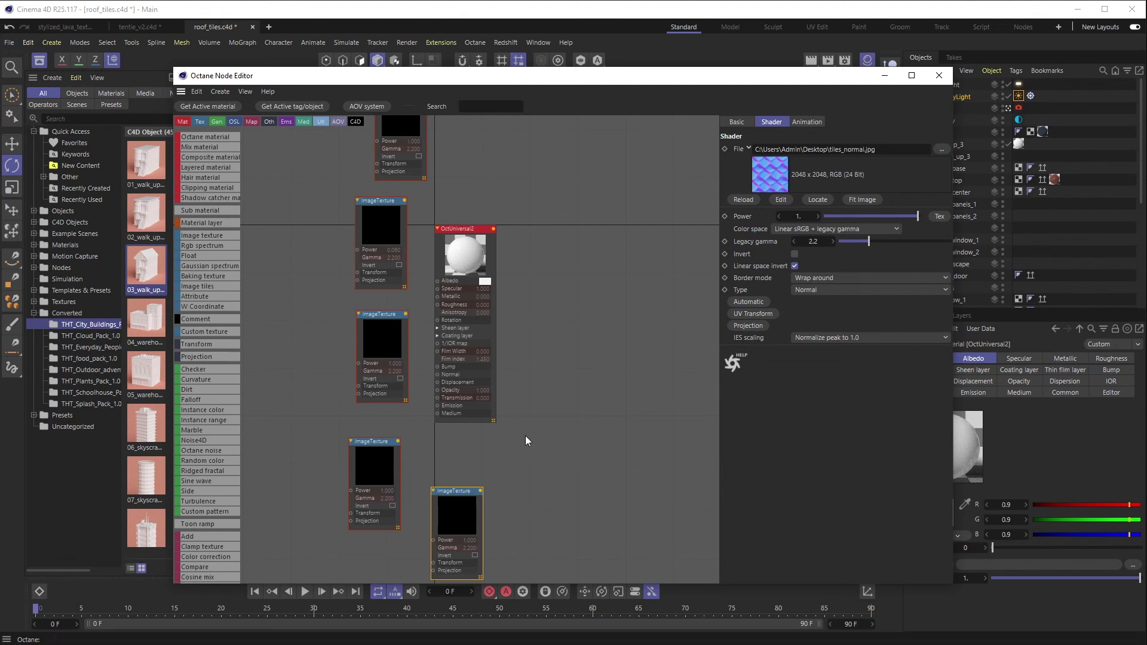
Wire tiles_normal into OctUniversal2's Normal input and close the material settings window
drag(481, 491, 437, 378)
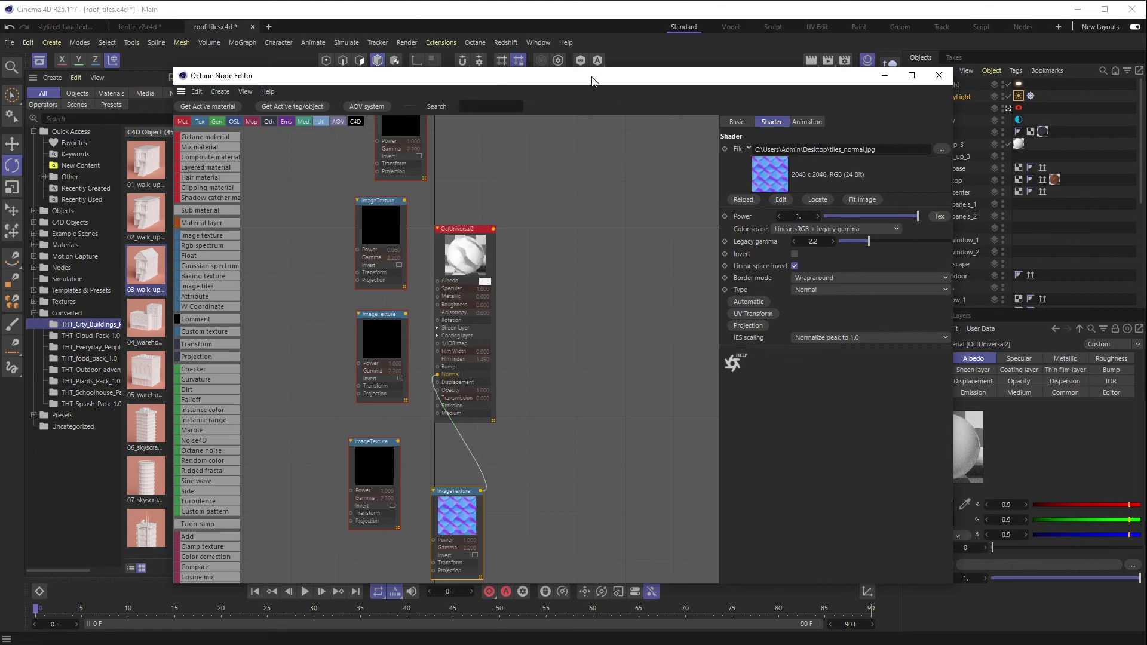
drag(591, 80, 553, 395)
click(681, 108)
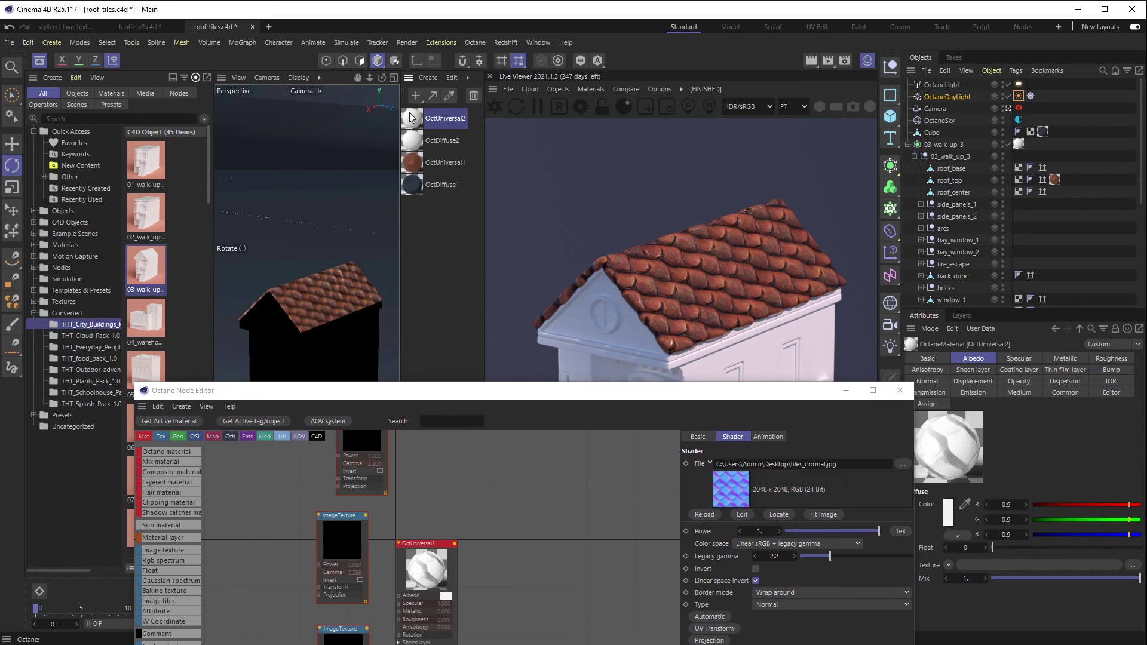
Apply OctUniversal2 to roof_top and raise the Node Editor to show more texture nodes
drag(423, 112, 1055, 181)
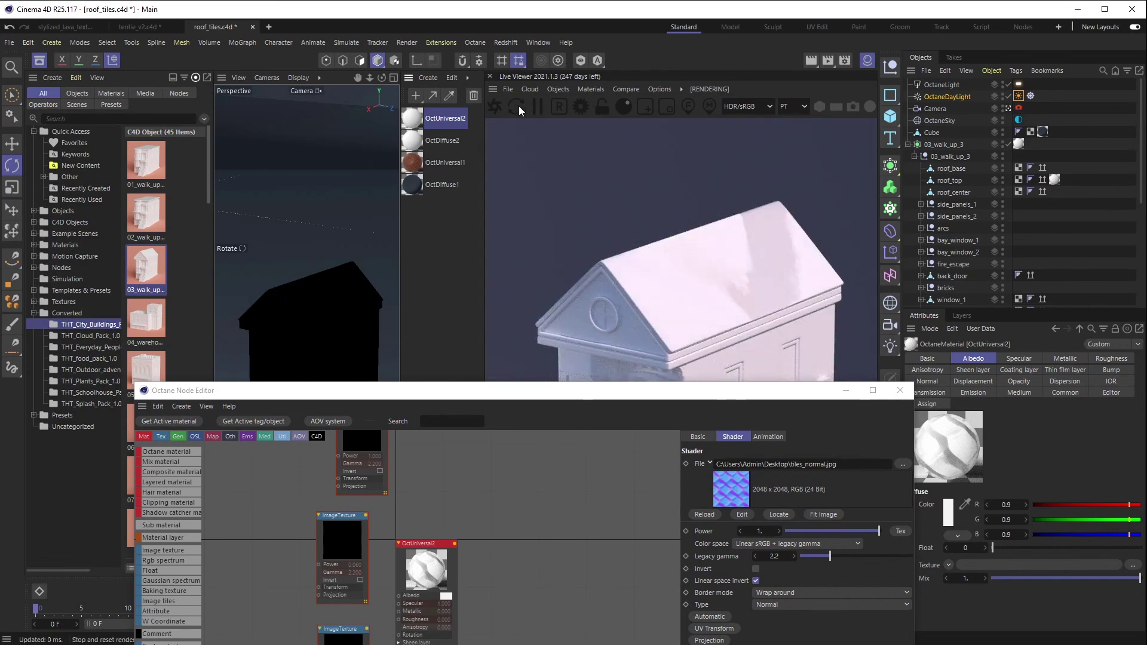
drag(584, 399, 533, 88)
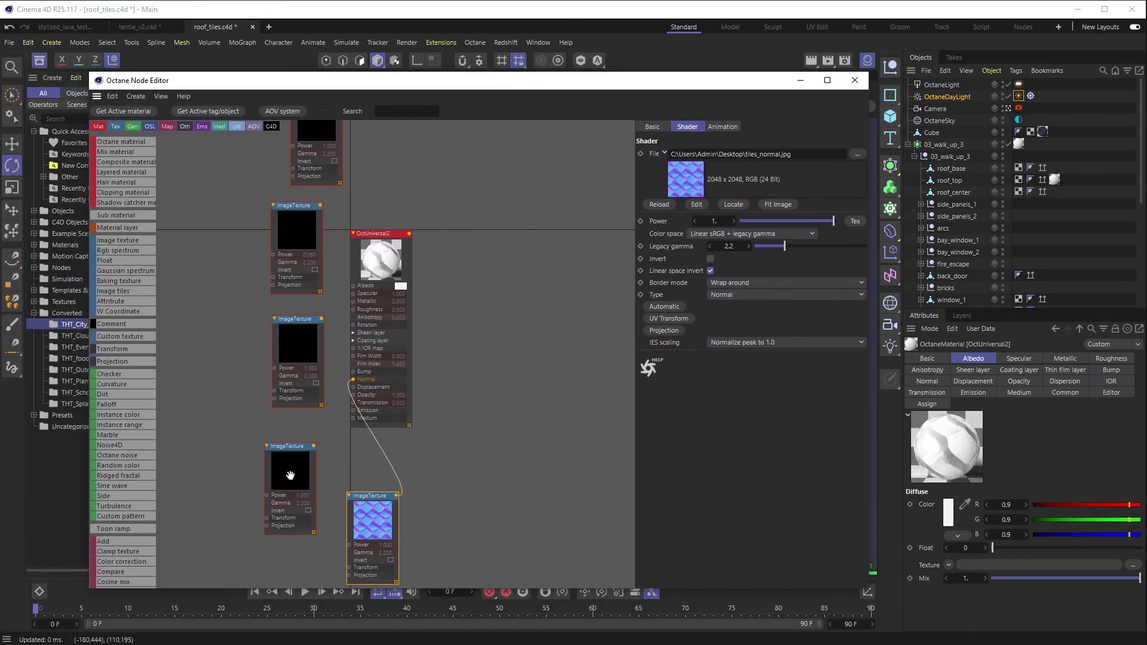
click(290, 475)
Delete the tiles_ao ImageTexture node from the material graph
drag(286, 481, 206, 263)
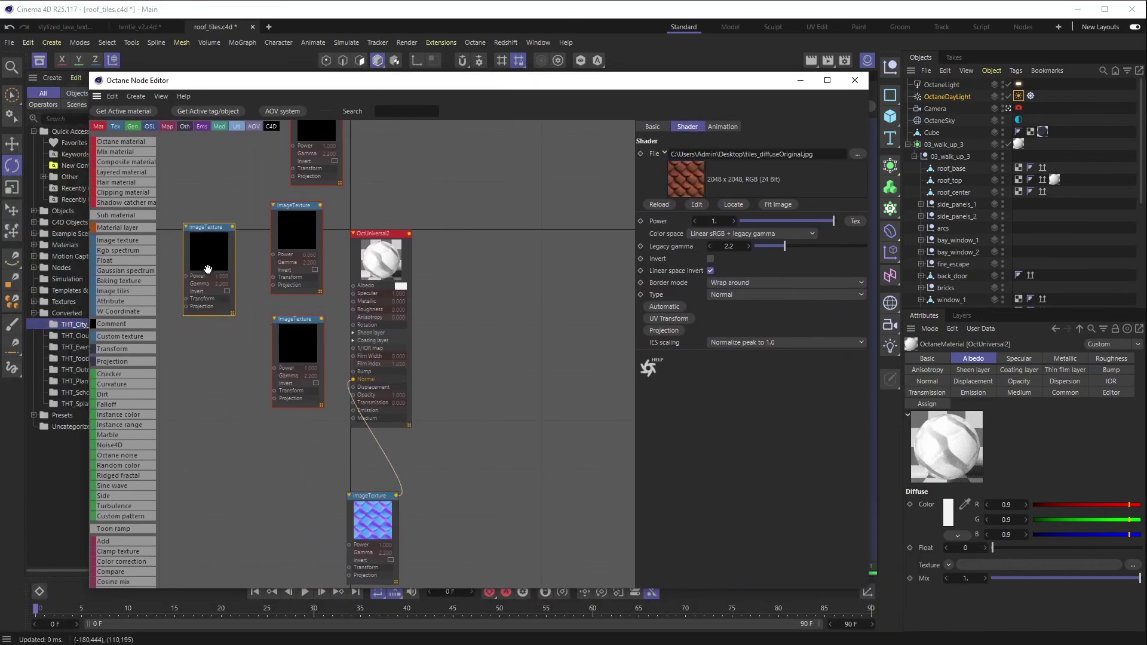
click(305, 219)
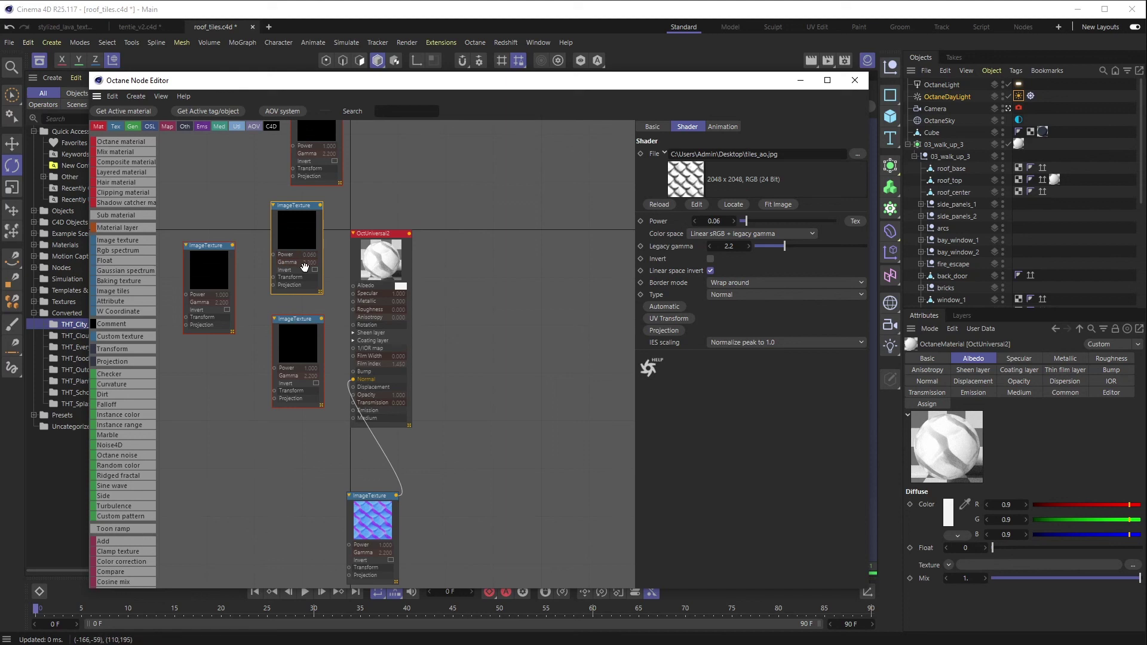
drag(298, 234, 206, 165)
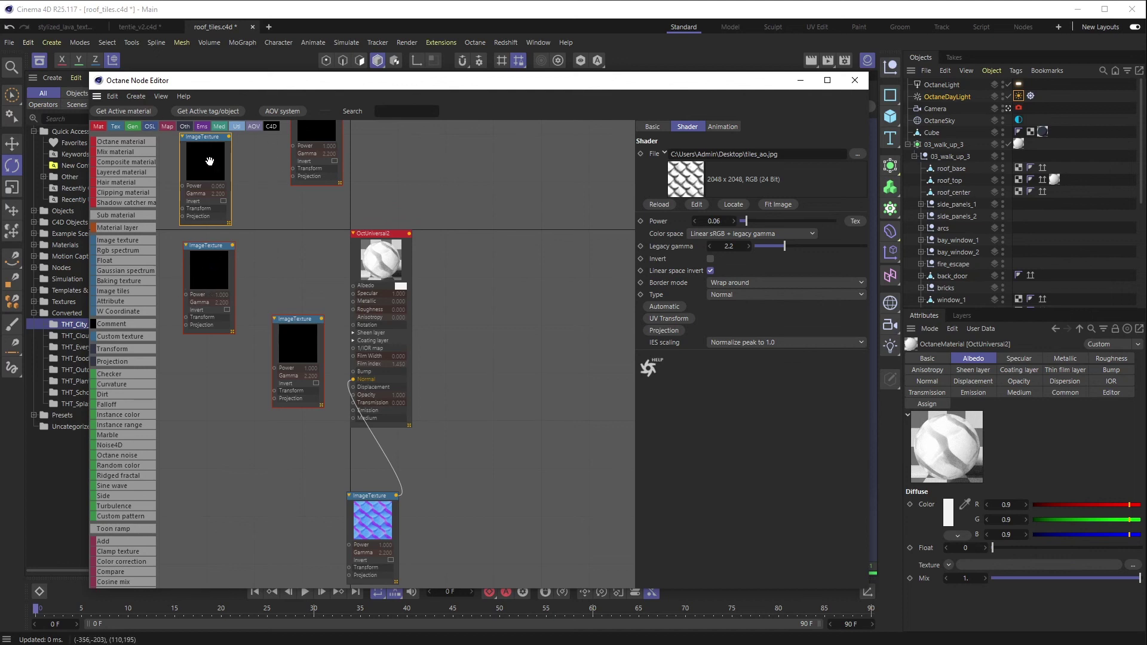
drag(209, 170, 562, 224)
key(Delete)
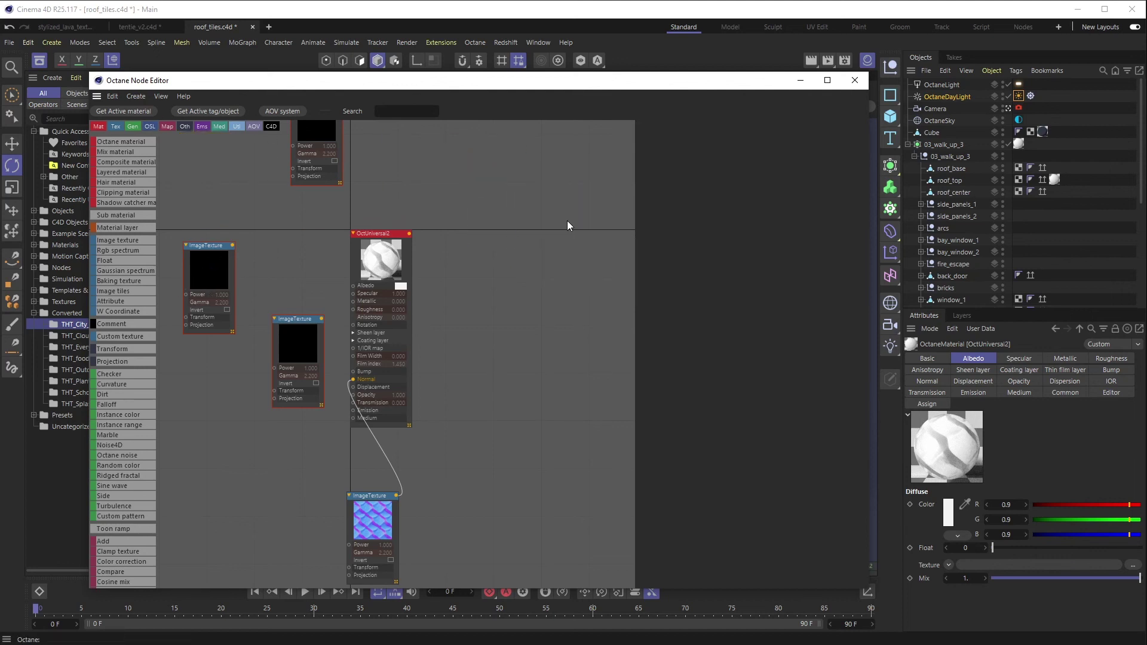
Connect the diffuse tile texture to OctUniversal2's Albedo input
drag(204, 273, 226, 239)
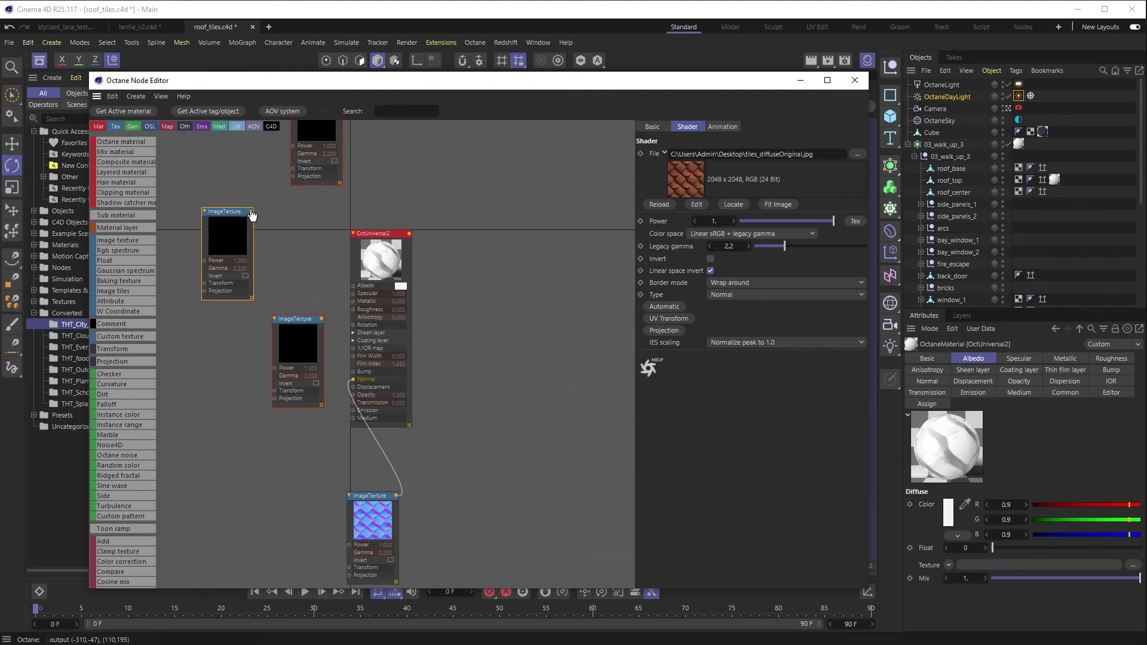
drag(252, 212, 355, 291)
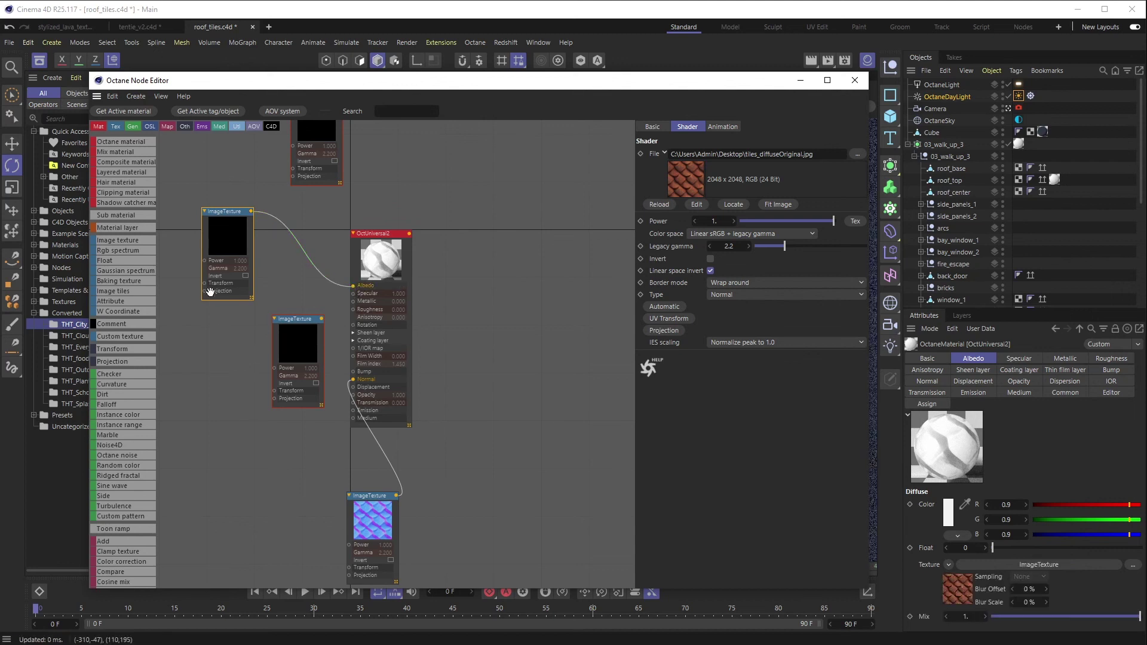
drag(228, 226, 209, 241)
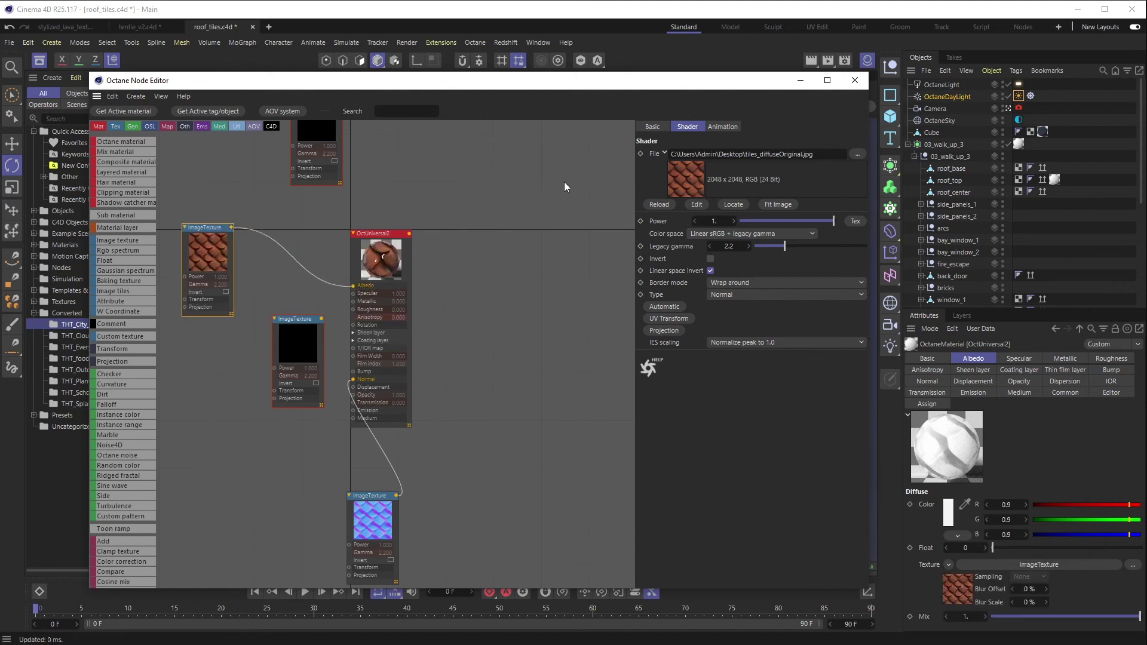
mouse_move(582, 86)
mouse_down()
mouse_move(602, 435)
mouse_move(584, 409)
mouse_move(494, 402)
mouse_move(566, 81)
mouse_move(594, 76)
mouse_up()
Connect tiles_smoothness.jpg to the Roughness input and lower the editor to view the roof
drag(293, 306, 214, 380)
drag(303, 129, 267, 303)
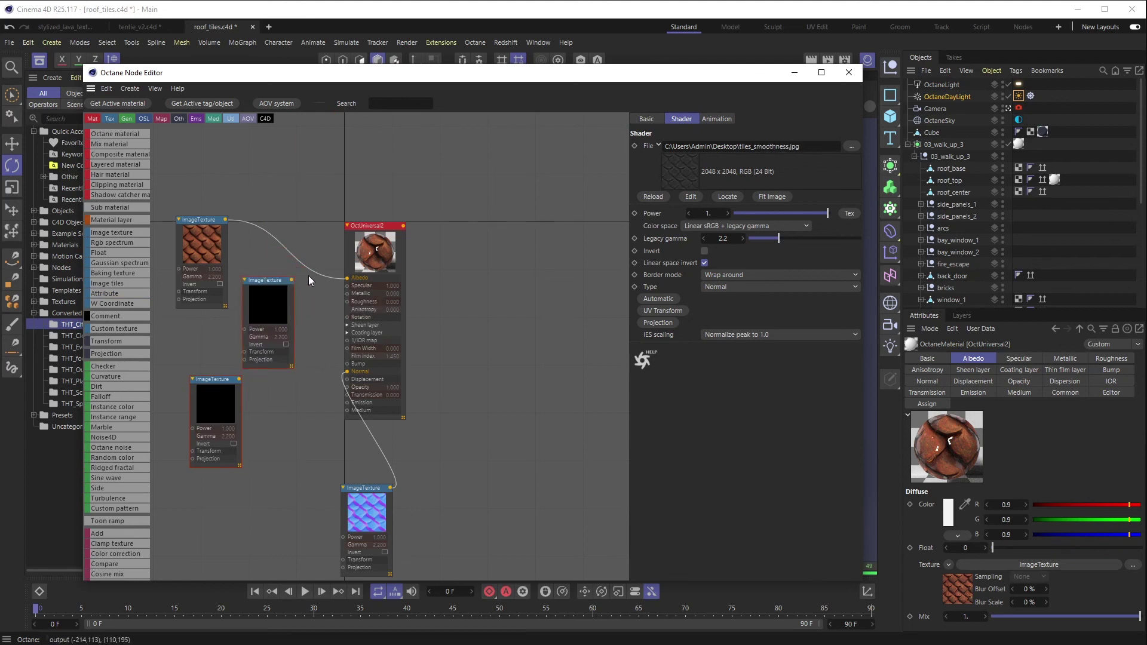
drag(293, 280, 281, 330)
drag(293, 281, 347, 303)
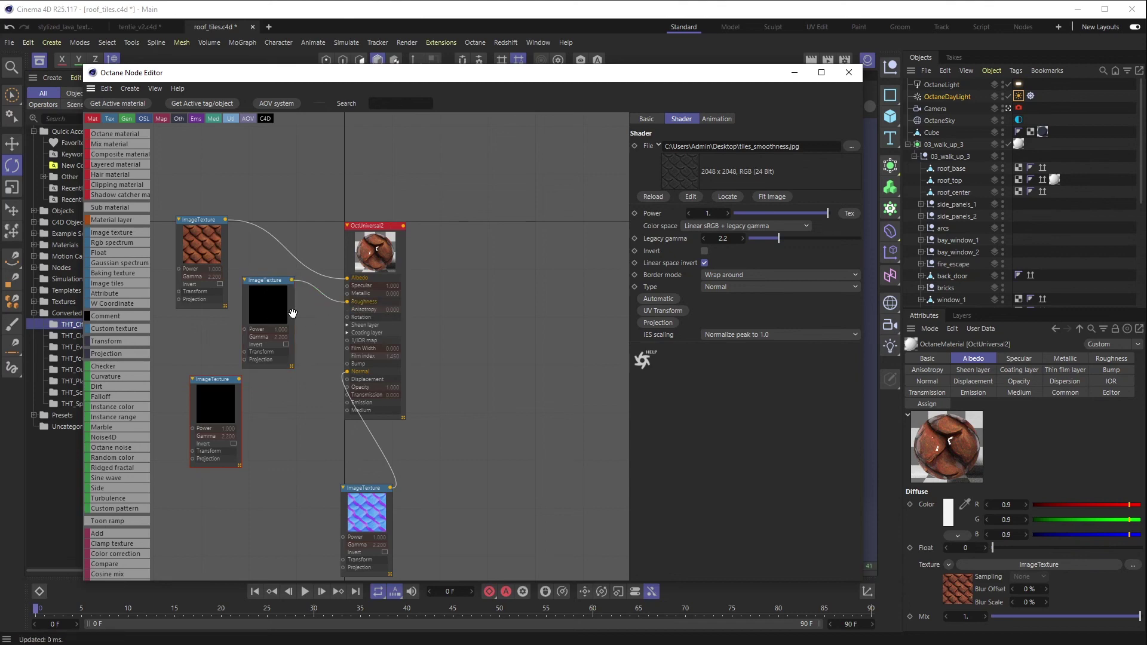
drag(268, 310, 285, 368)
drag(401, 72, 434, 433)
Rearrange the smoothness and height ImageTexture nodes, placing tiles_height apart below the others
drag(535, 429, 503, 90)
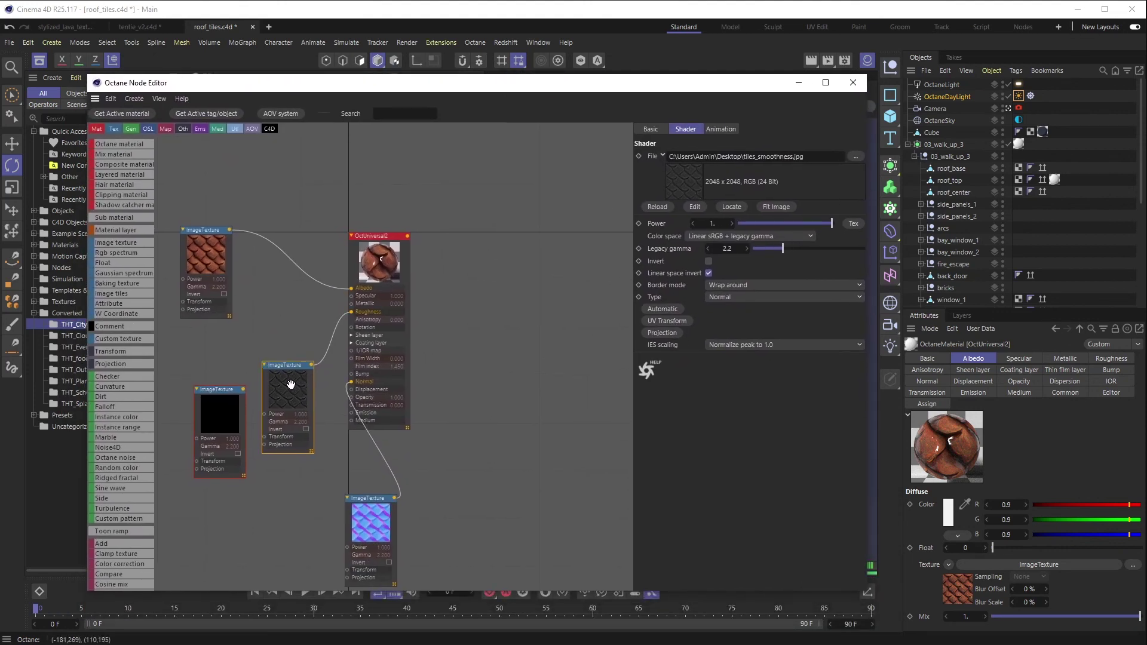
drag(289, 384, 256, 300)
drag(222, 404, 229, 443)
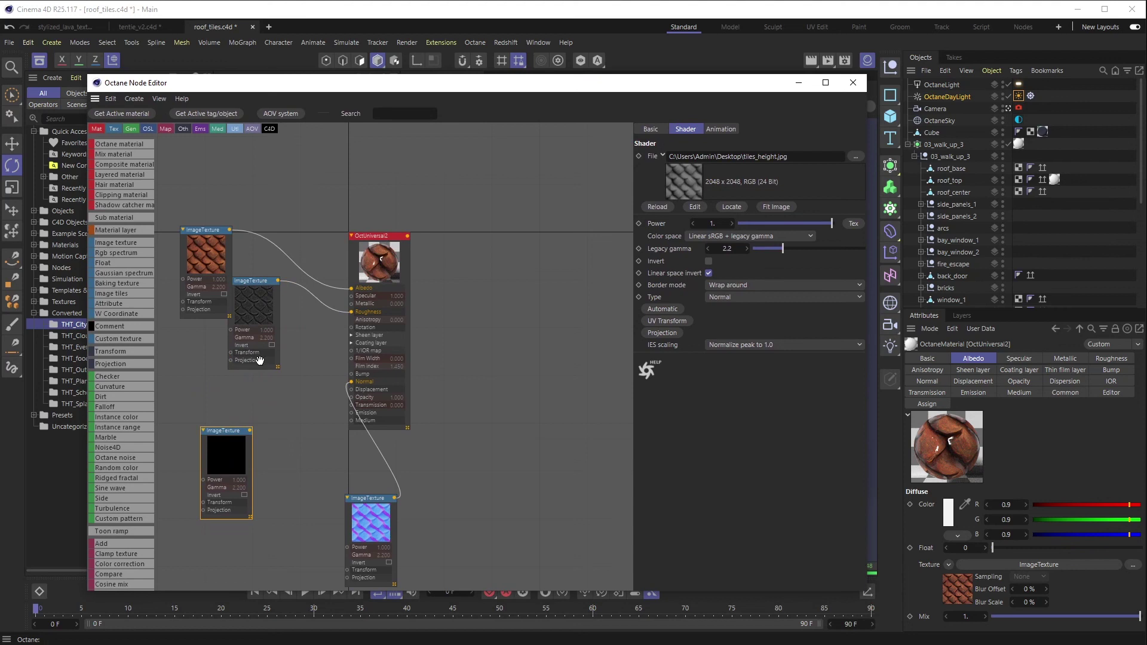
drag(234, 323, 254, 341)
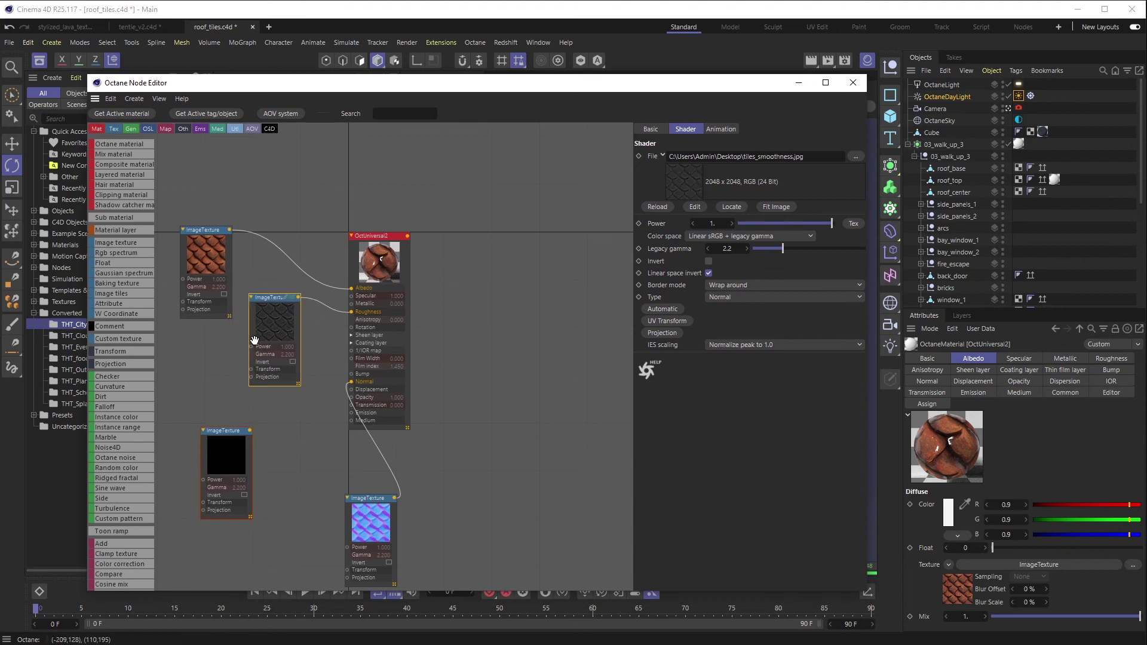
click(217, 482)
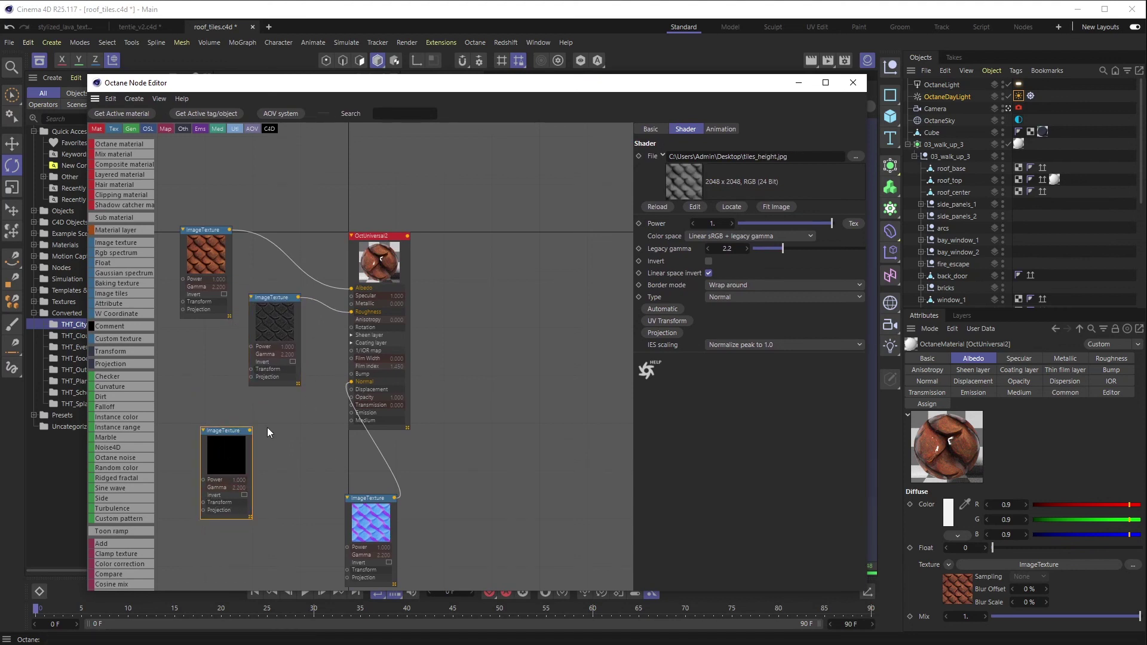
drag(234, 458, 204, 474)
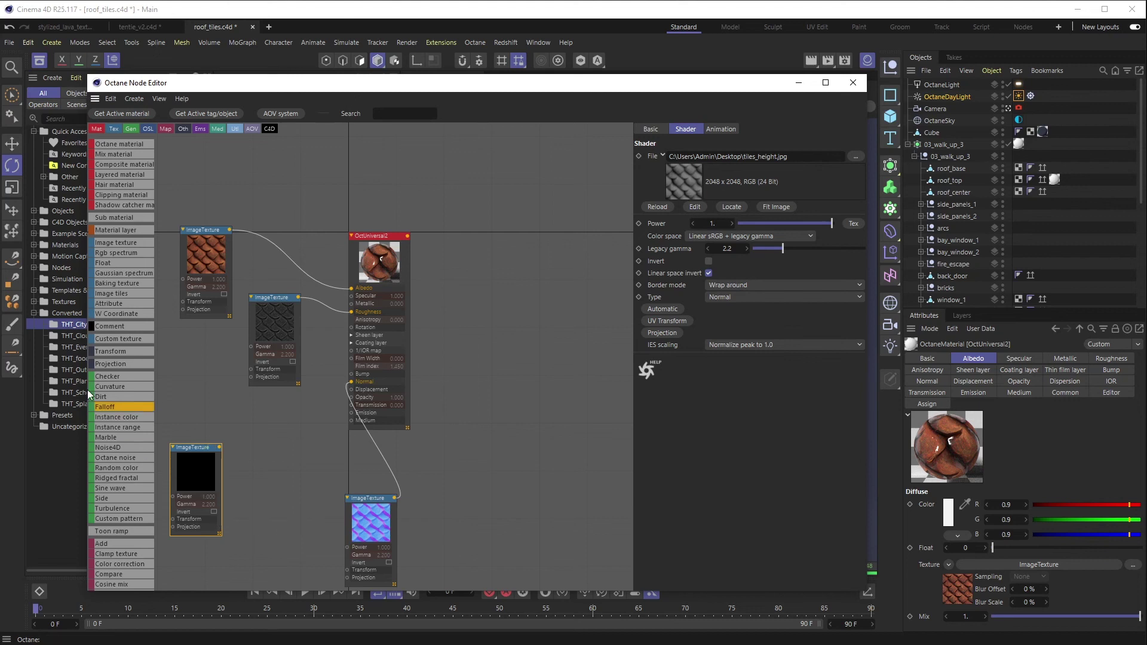
scroll(115, 468, down, 1)
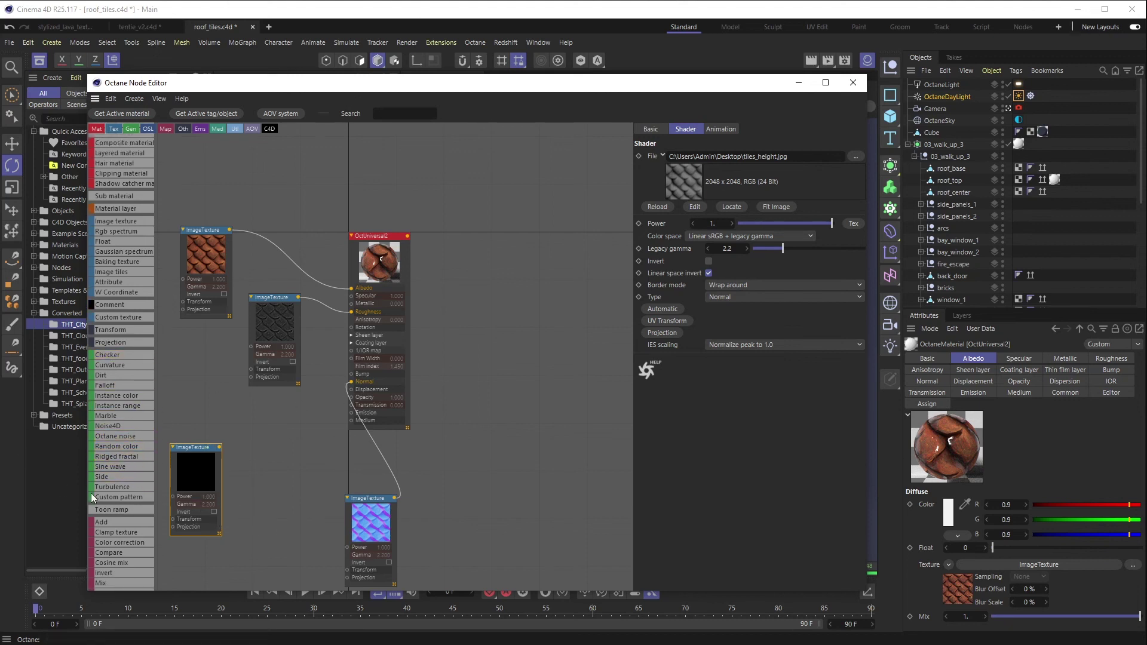
scroll(124, 498, down, 5)
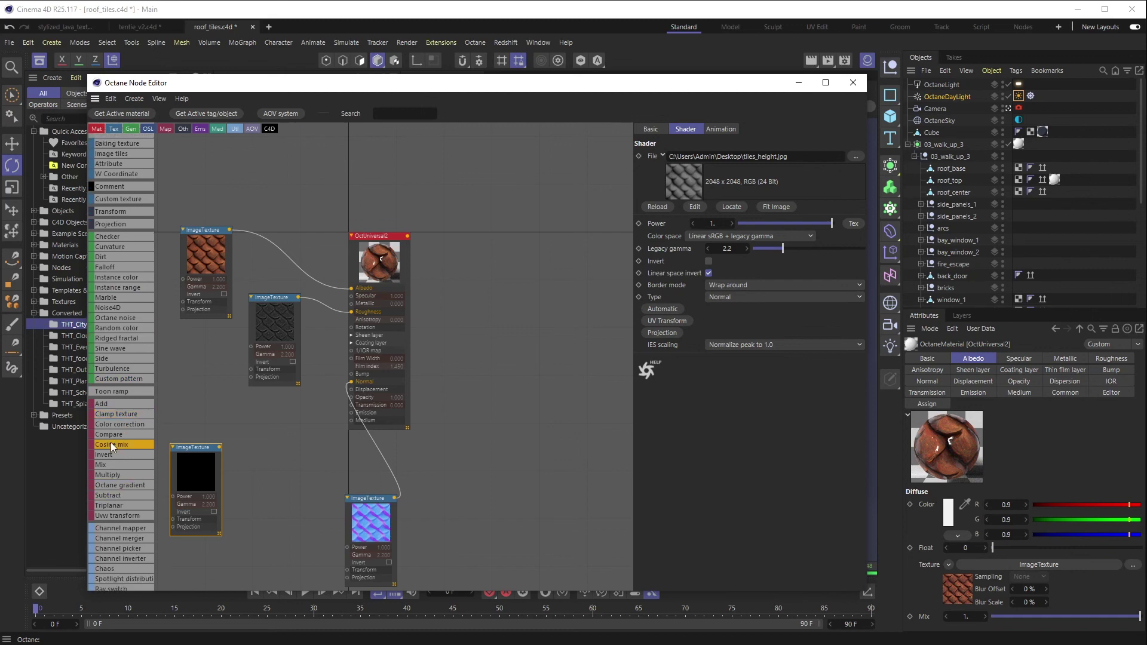
scroll(131, 442, down, 8)
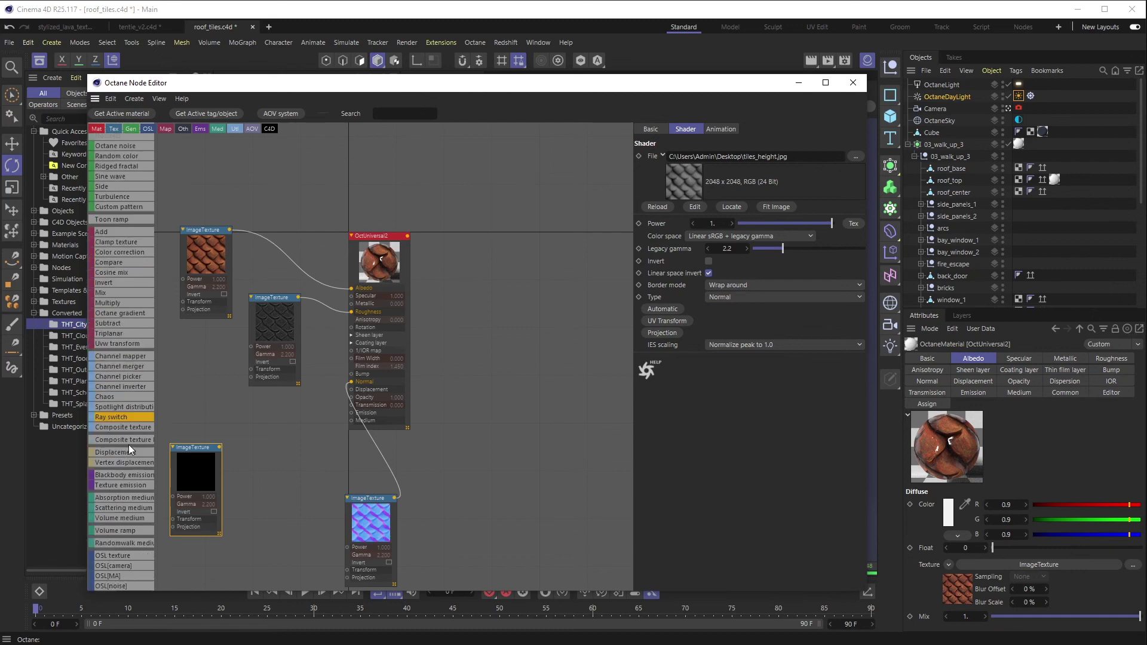
scroll(128, 444, down, 6)
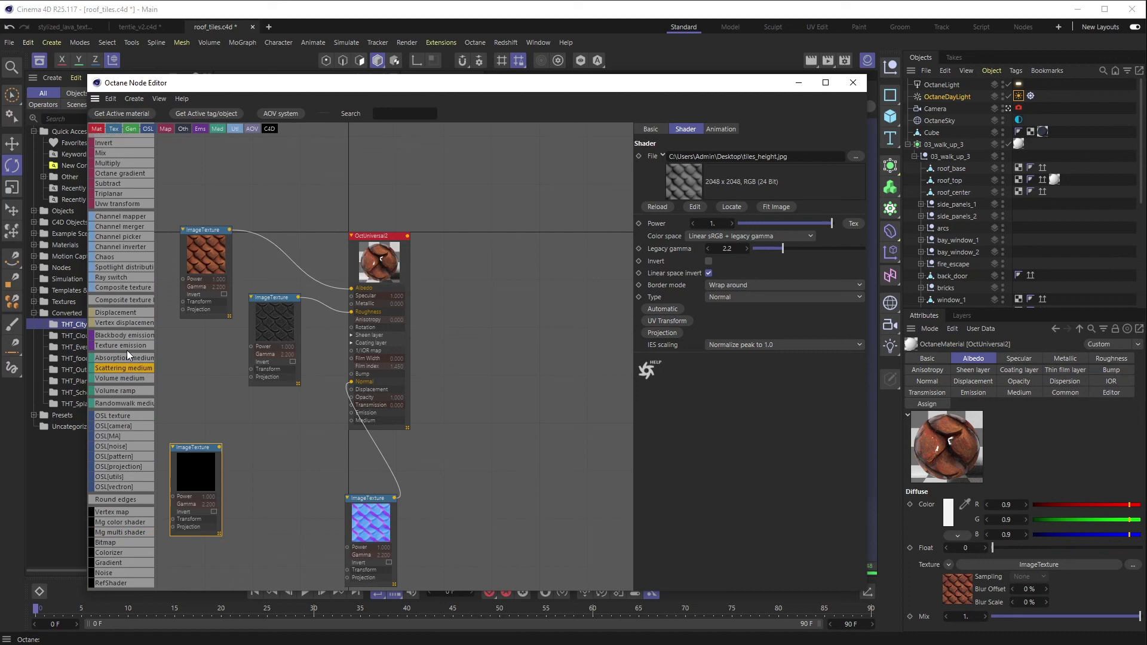
Add a texture Displacement node with 2048x2048 level of detail
drag(113, 310, 266, 420)
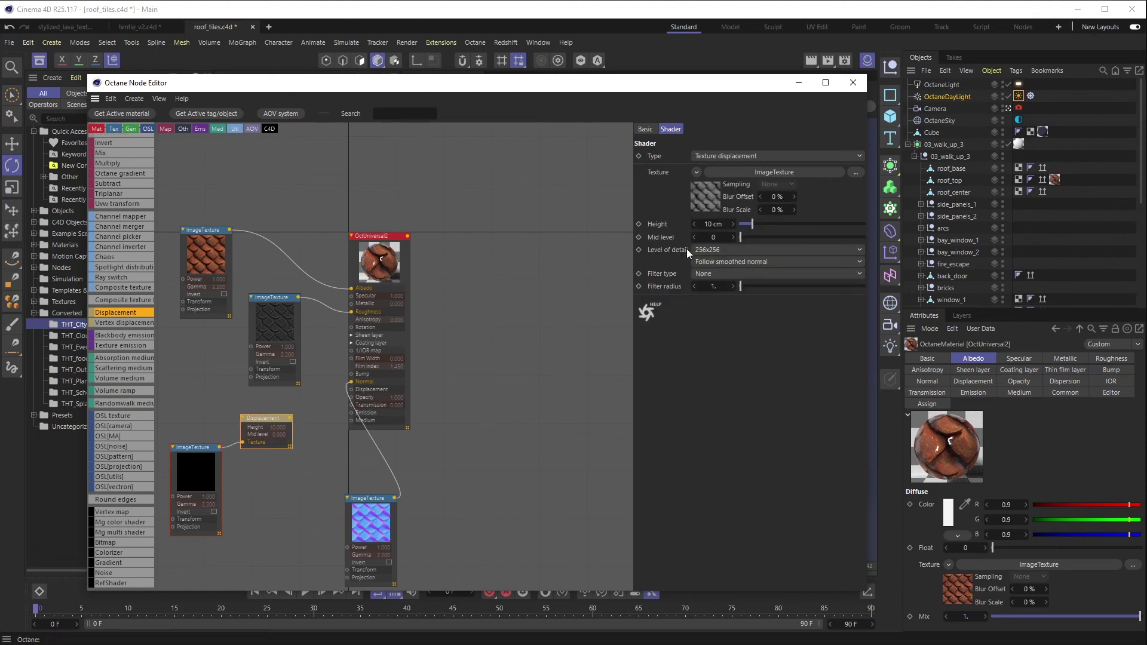
click(750, 246)
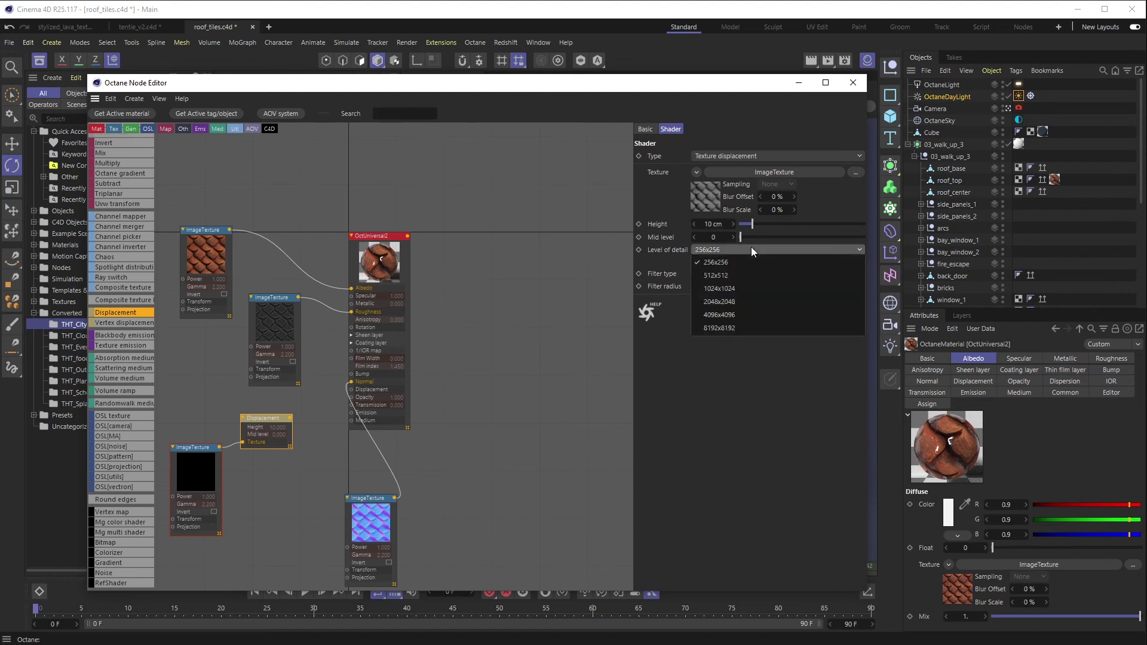
click(758, 302)
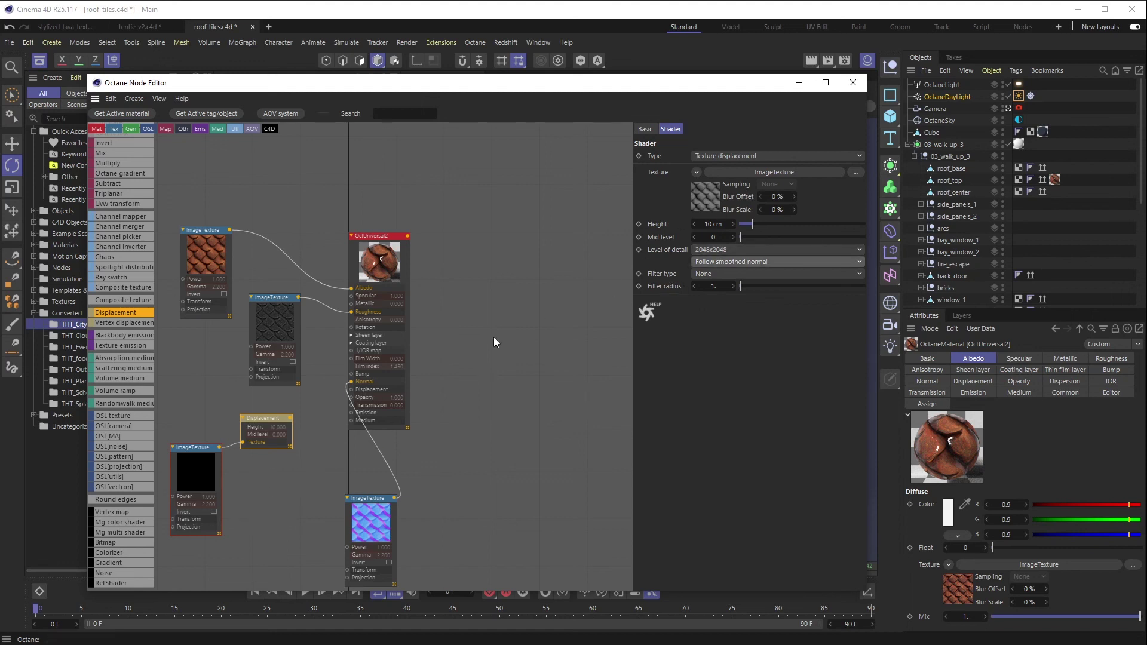
click(730, 153)
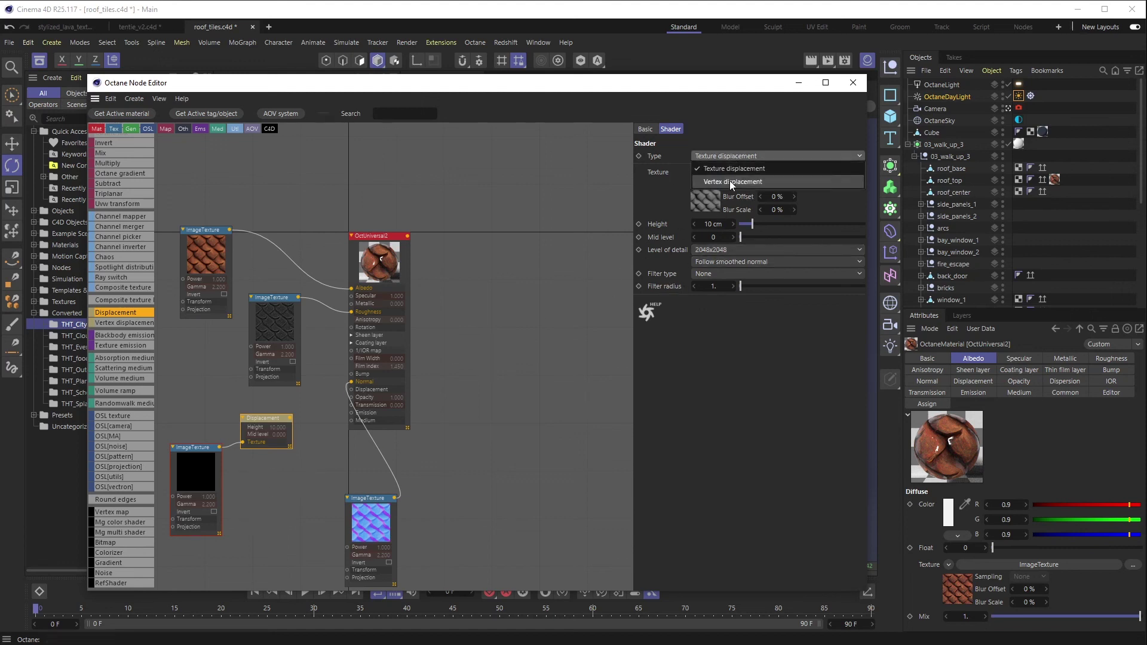
click(718, 128)
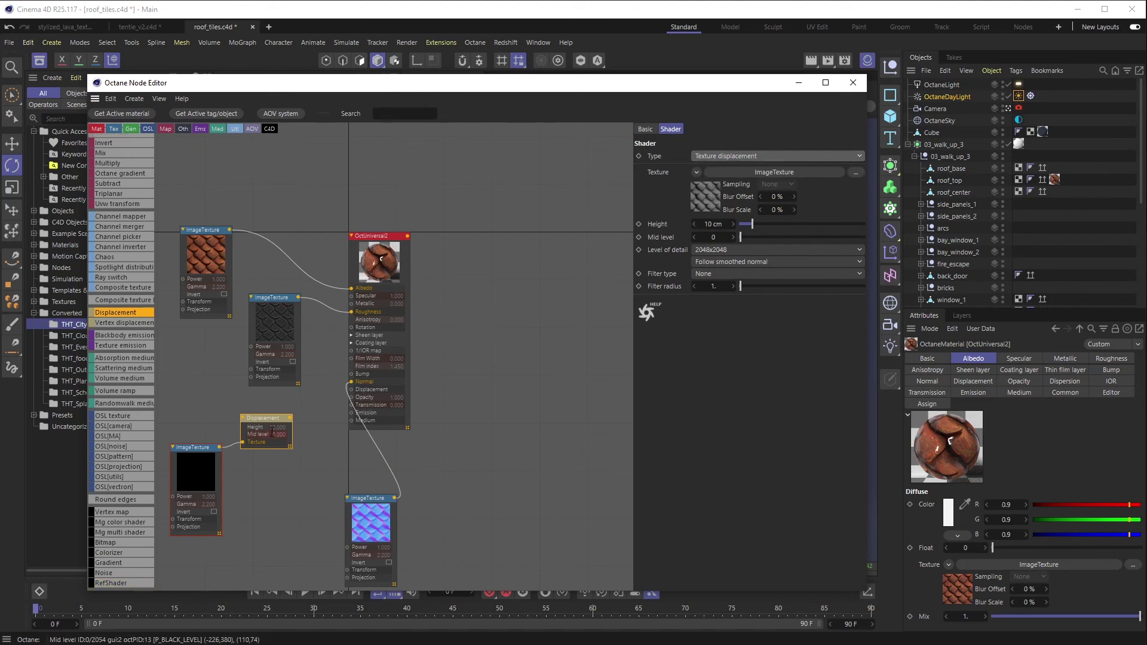
Wire the Displacement node into OctUniversal2's Displacement, test Height, then undo back to 10 cm
drag(263, 424, 265, 422)
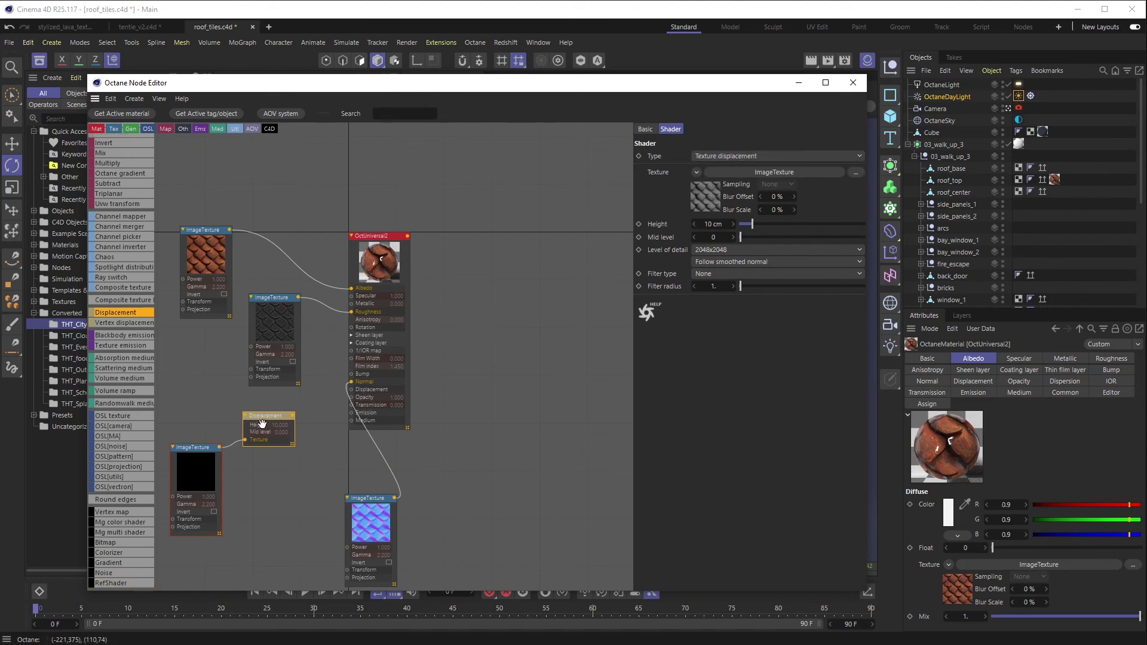
drag(293, 415, 351, 389)
drag(592, 87, 437, 354)
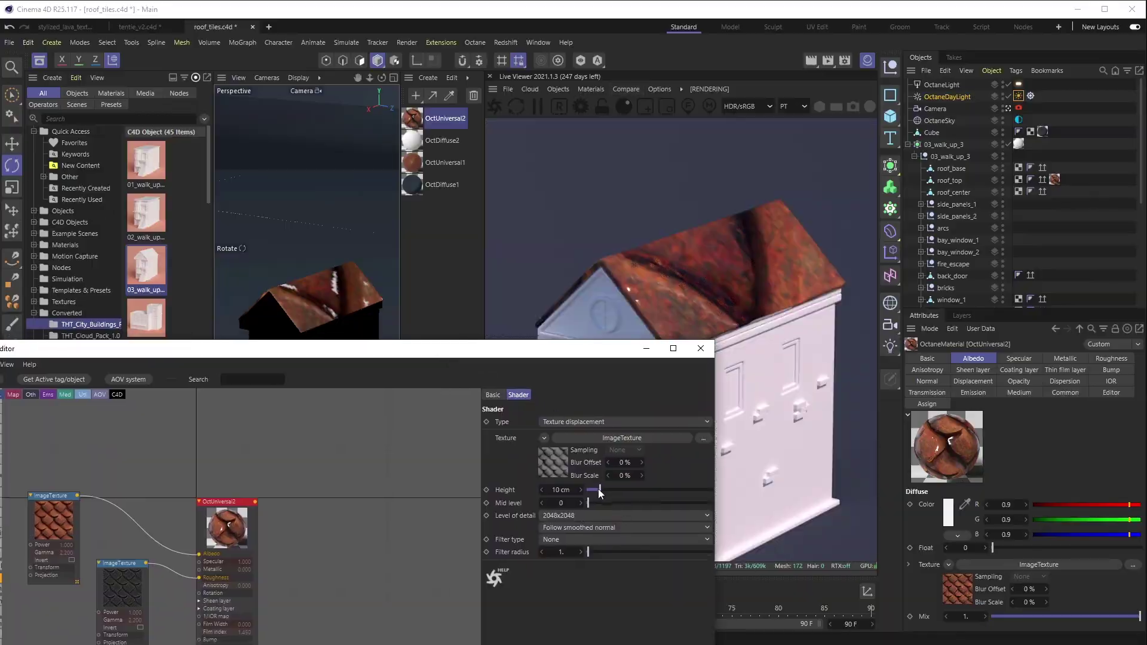
drag(599, 490, 668, 488)
key(ctrl+z)
drag(443, 351, 623, 69)
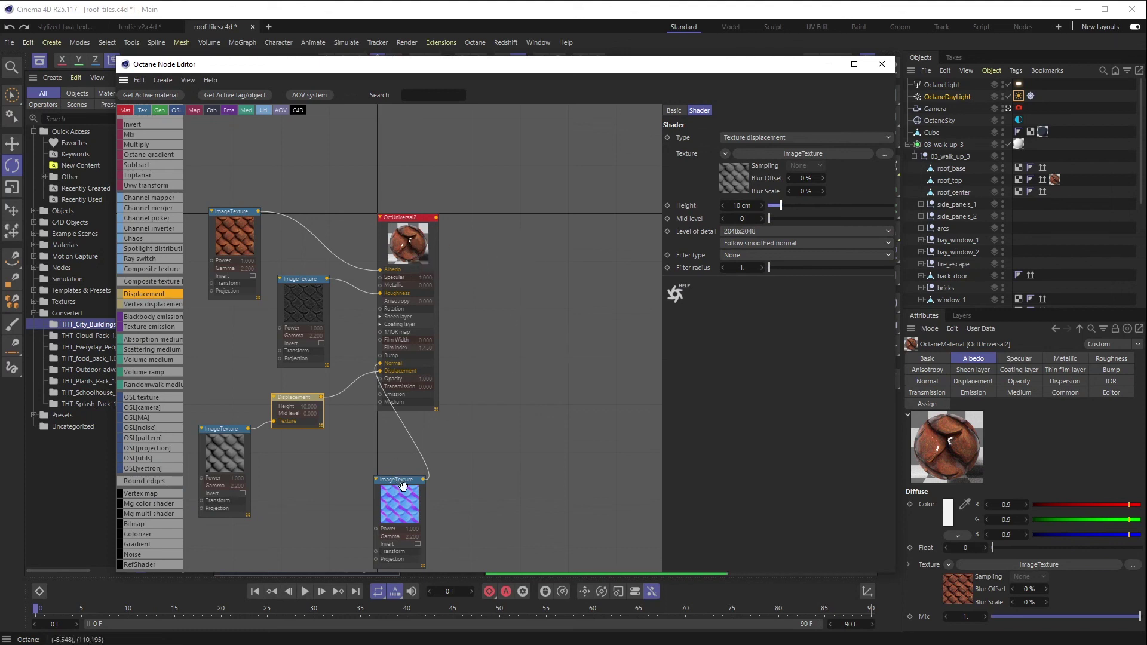
drag(403, 486, 330, 467)
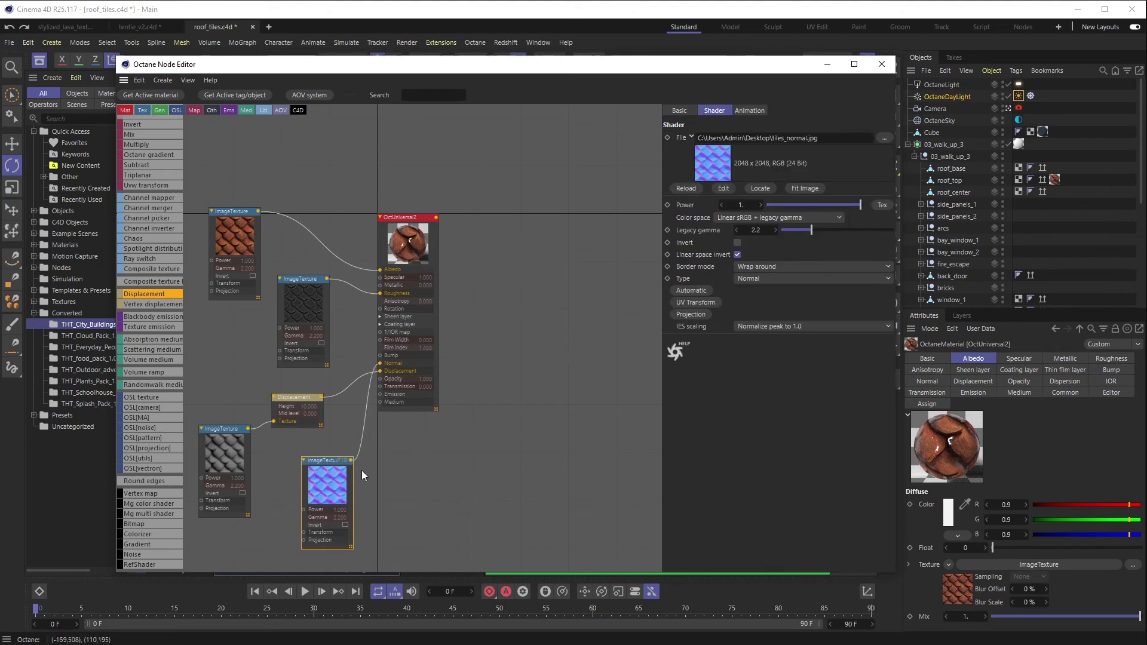
Set the smoothness ImageTexture to legacy gamma 1 and Float type
click(220, 233)
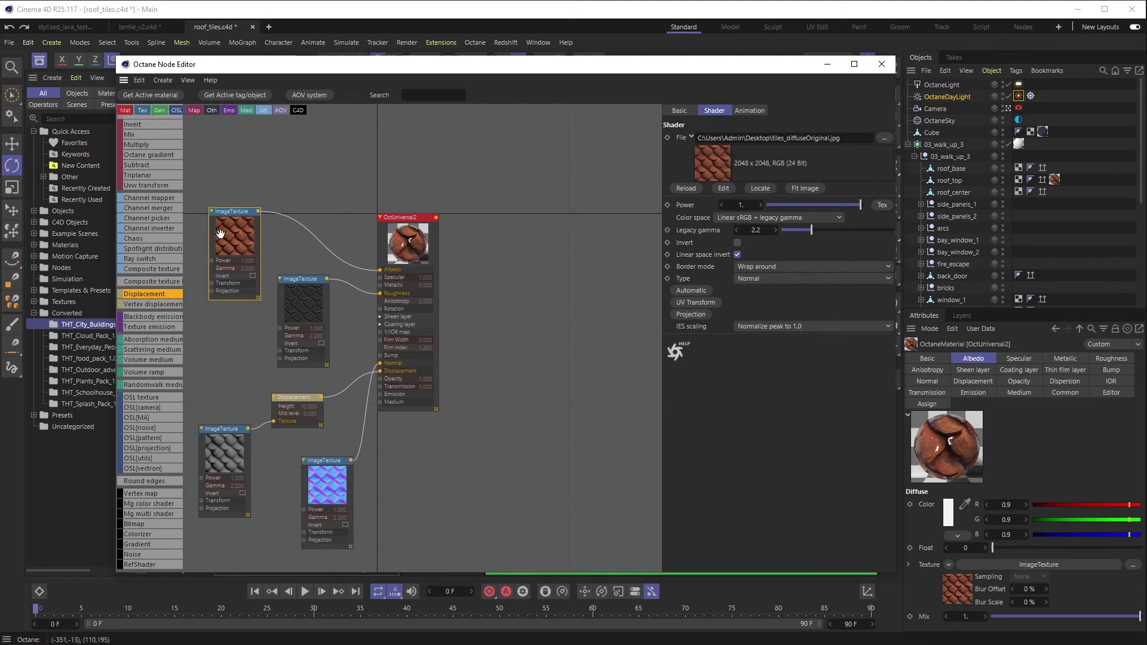
drag(220, 233, 231, 202)
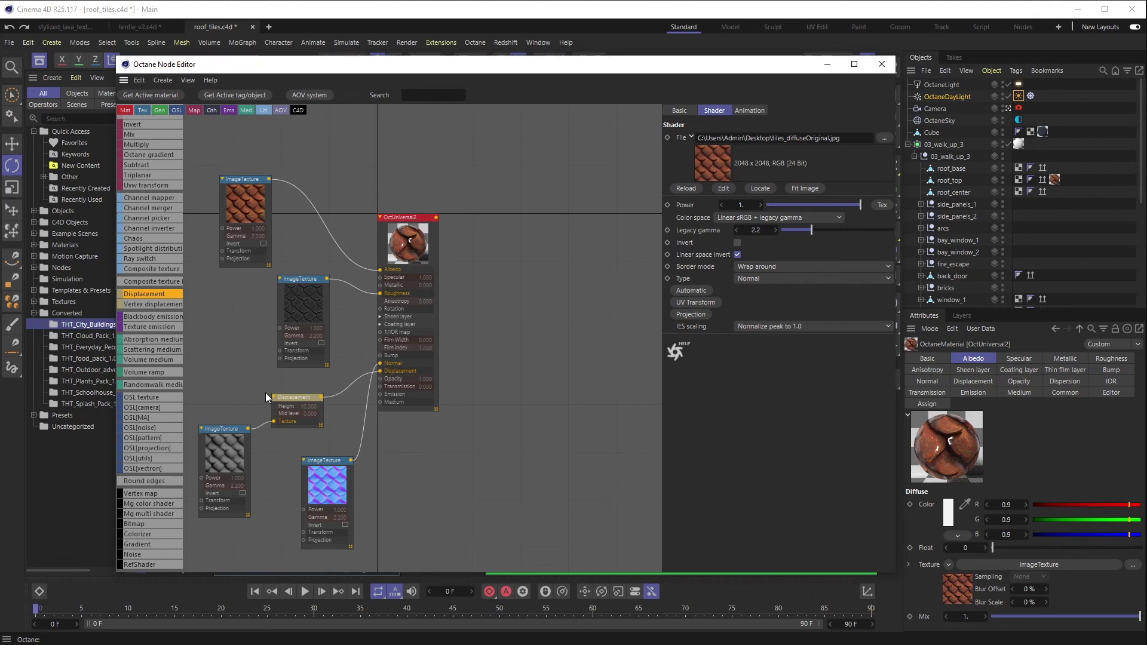
drag(299, 299, 307, 299)
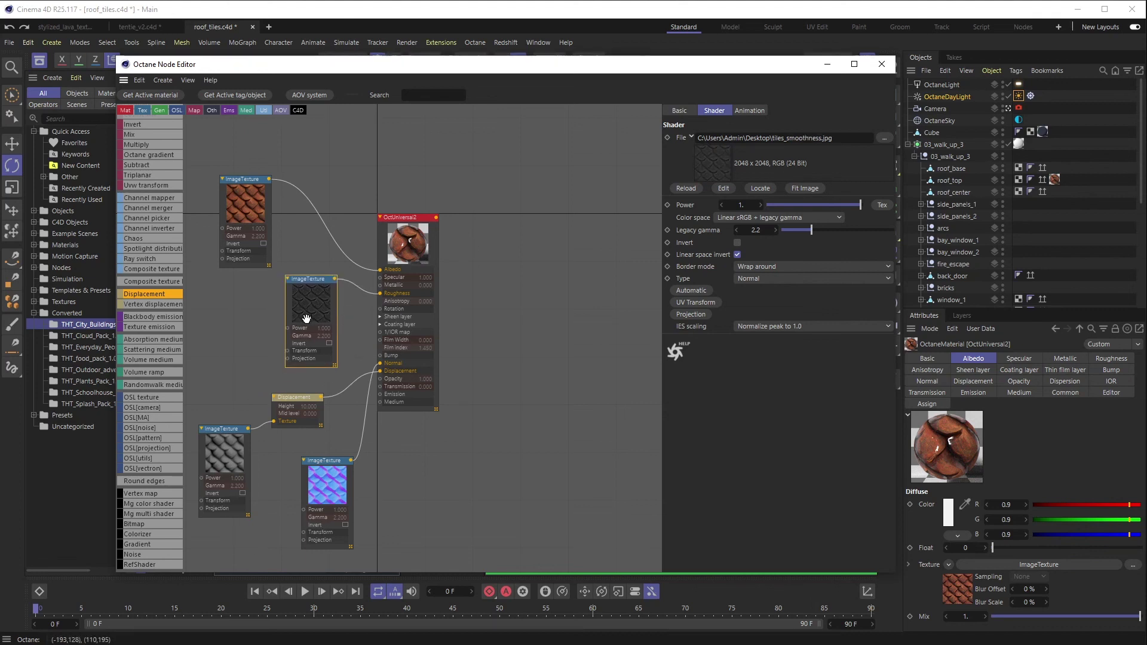
drag(307, 320, 311, 320)
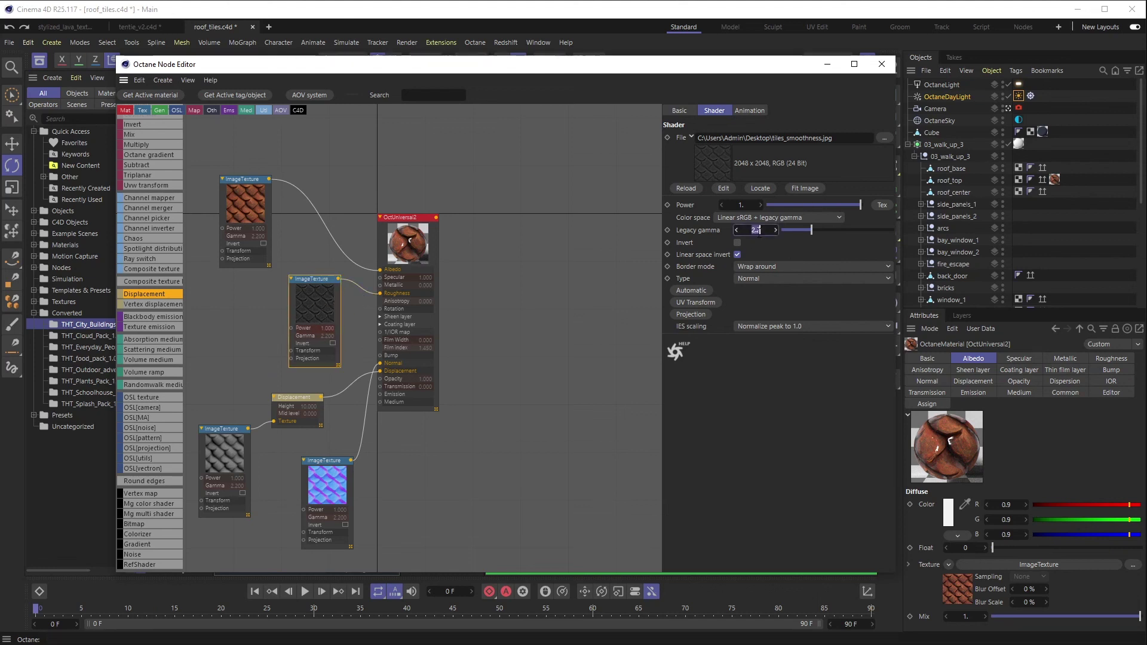
key(Return)
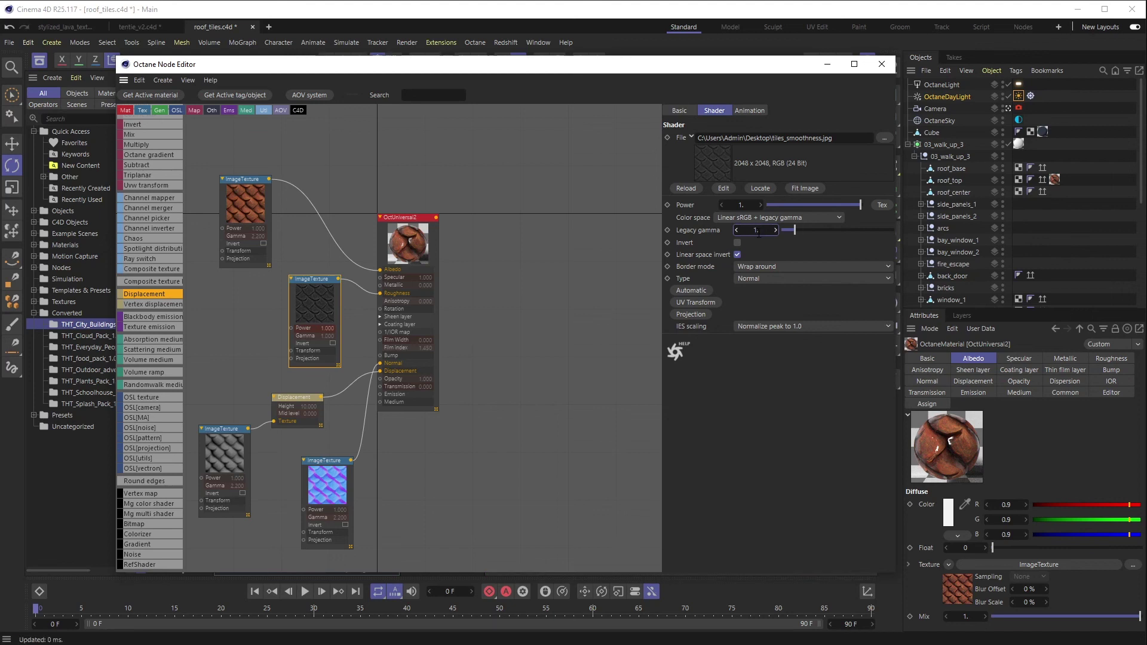
click(776, 279)
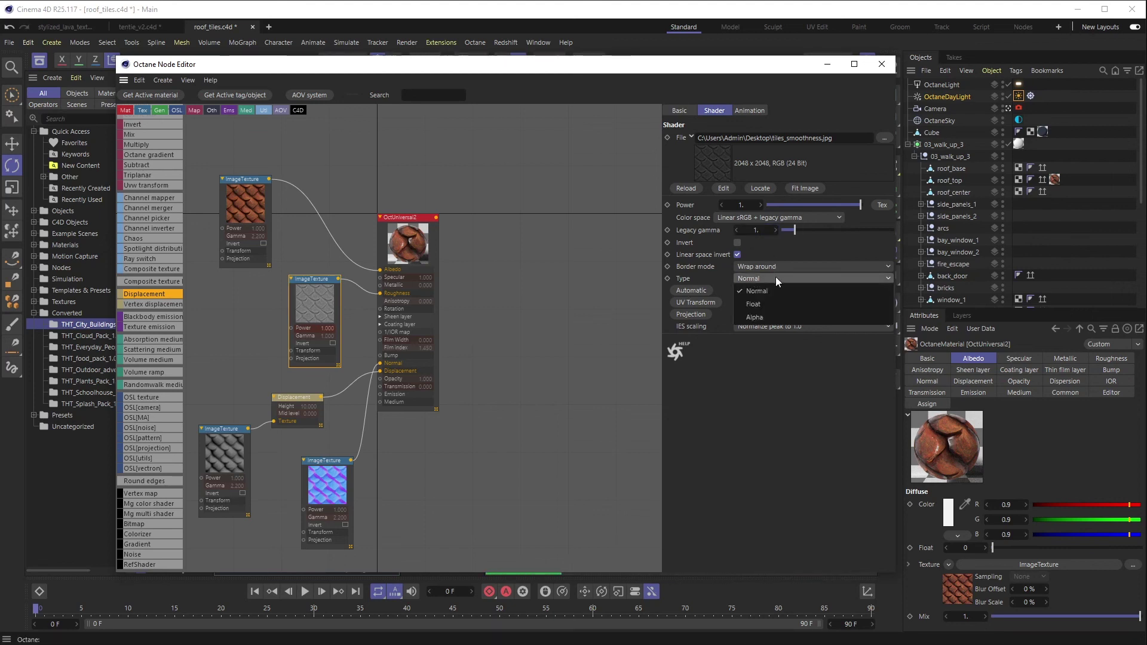
click(780, 305)
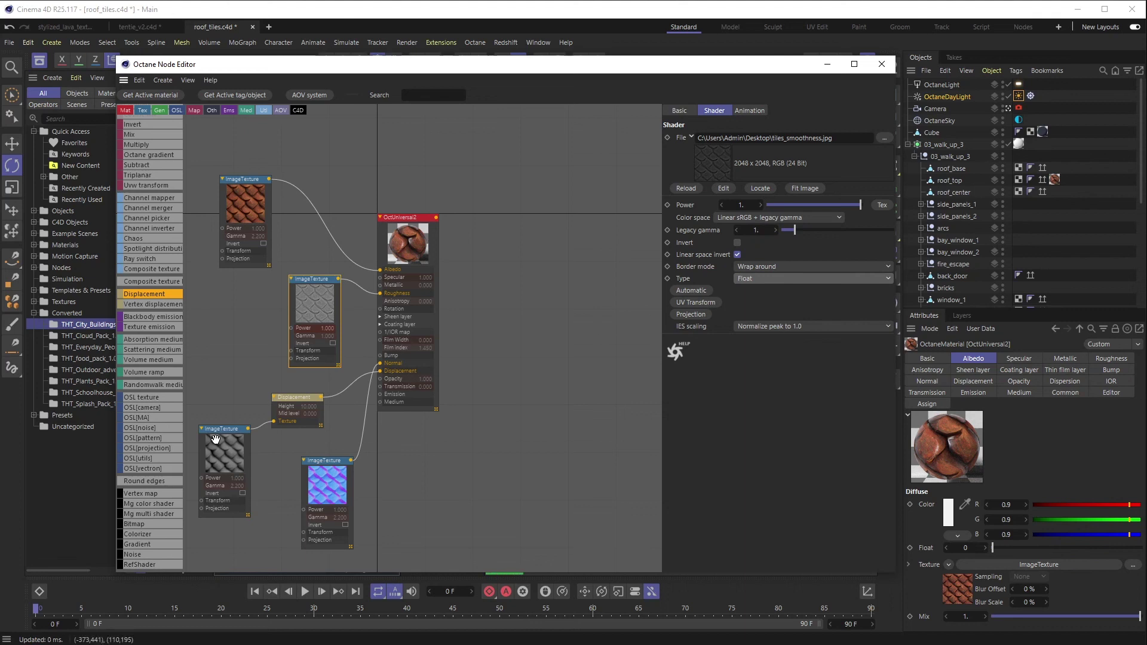
Set the height ImageTexture to legacy gamma 1 and Float type, then view the displaced roof
click(216, 440)
click(756, 232)
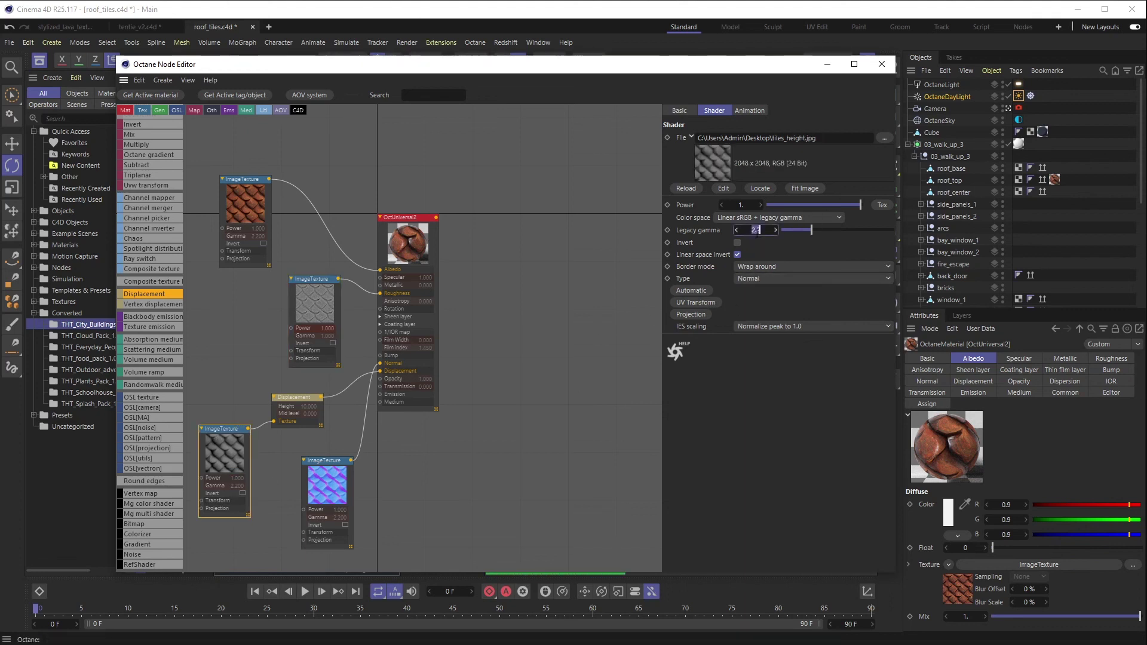
text(1)
key(Return)
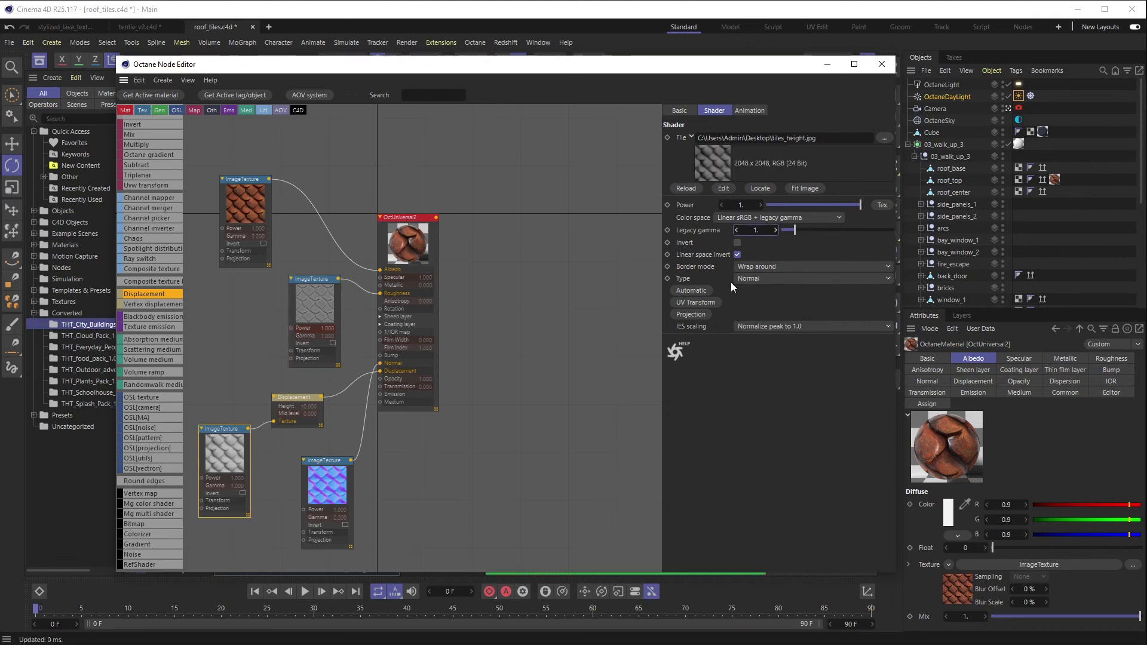
click(756, 279)
click(754, 305)
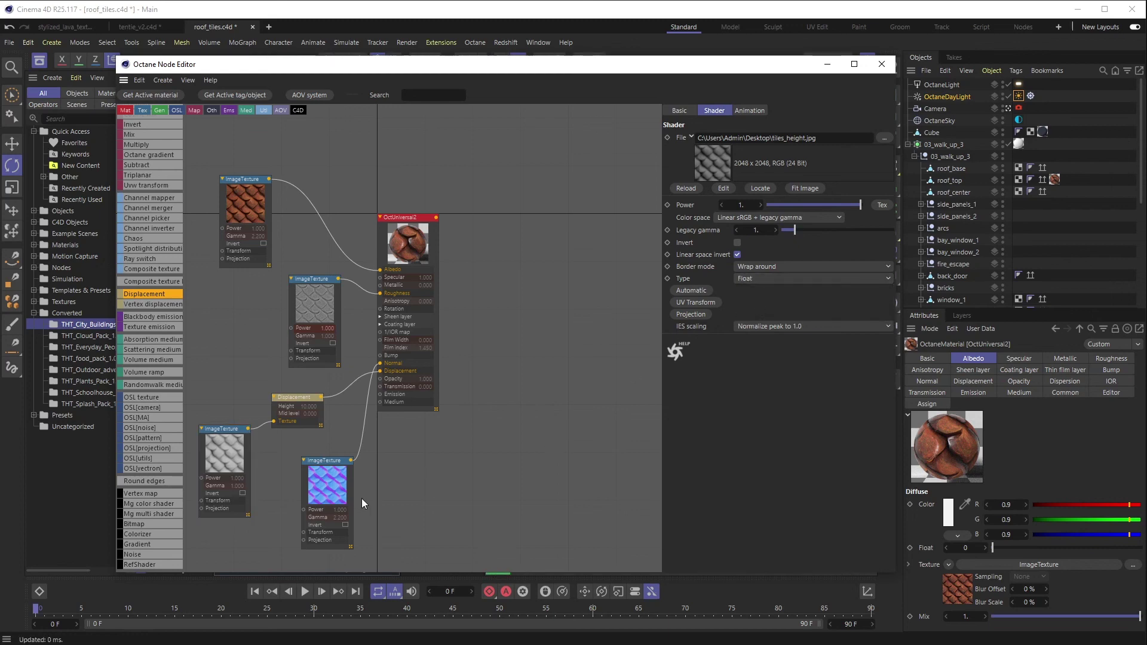
drag(551, 84, 519, 400)
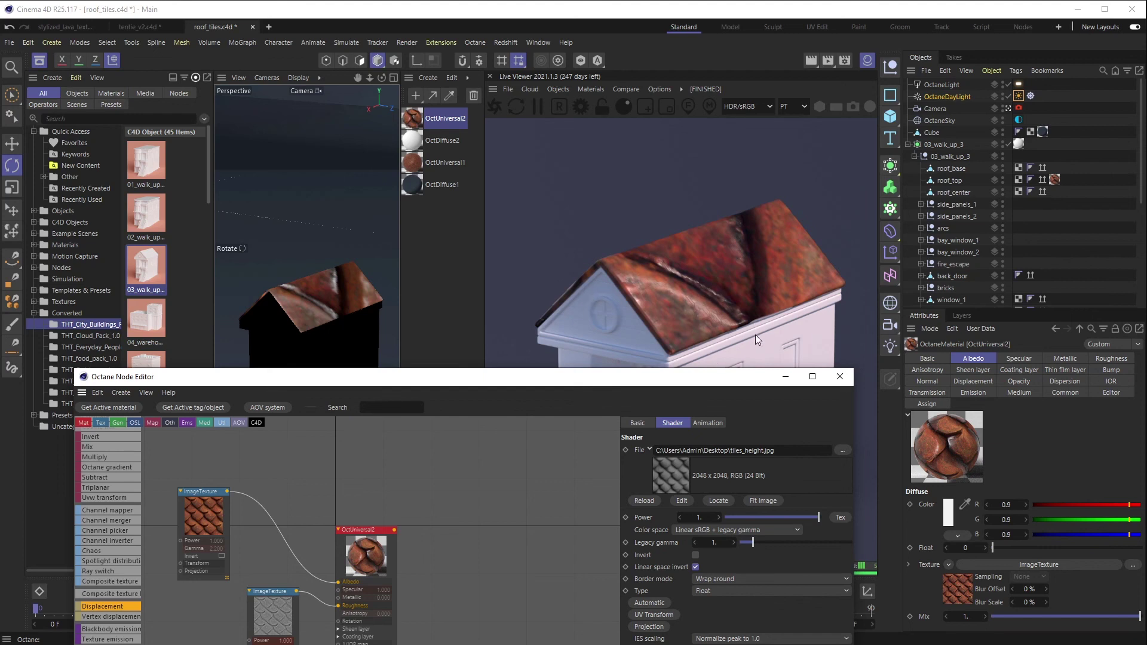
Move the material, smoothness and diffuse texture nodes up and to the right in the Octane graph
click(263, 593)
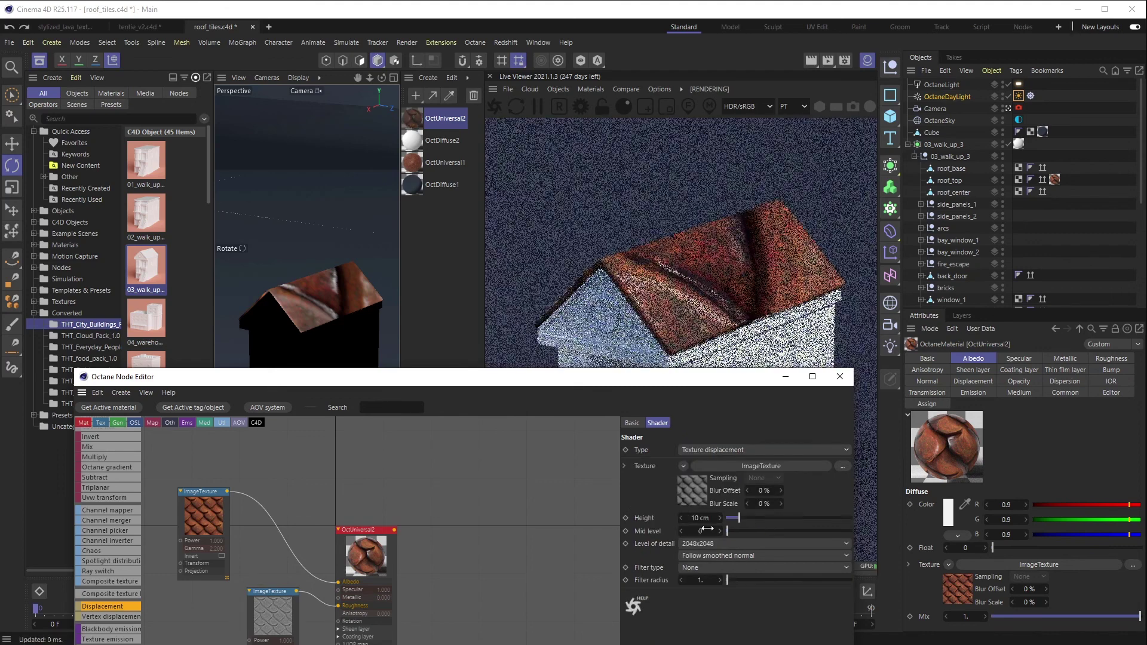
drag(362, 539, 470, 496)
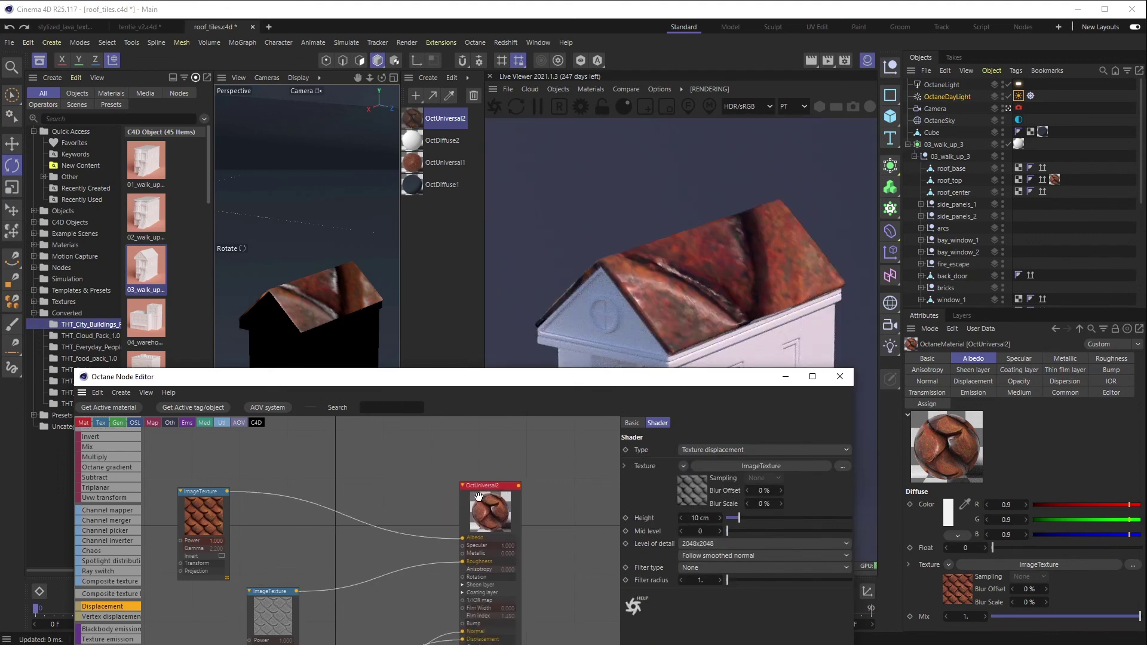
drag(275, 597, 358, 557)
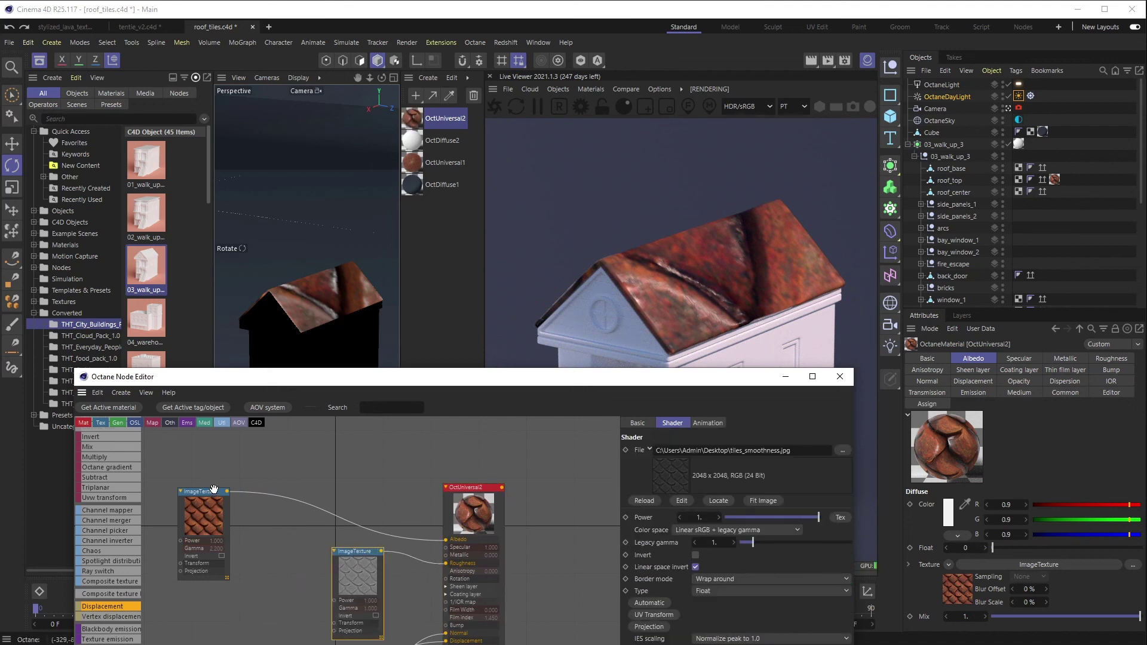
drag(214, 491, 321, 459)
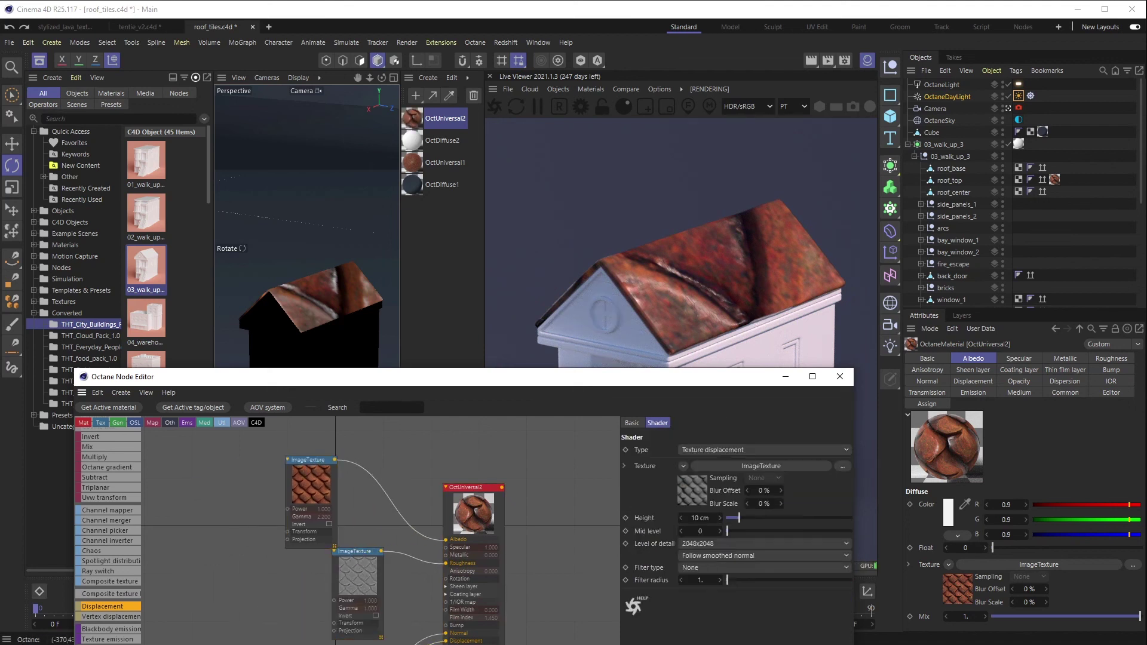
Show roof_top's material tag properties and add a UV transform to the diffuse texture
click(760, 466)
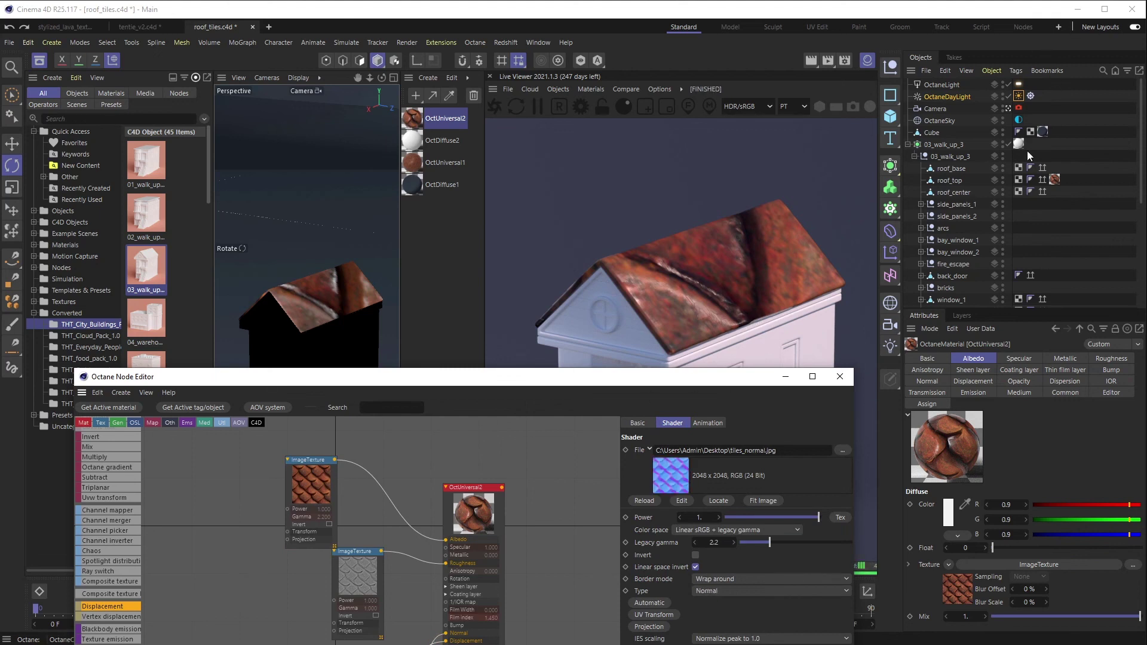
click(1056, 180)
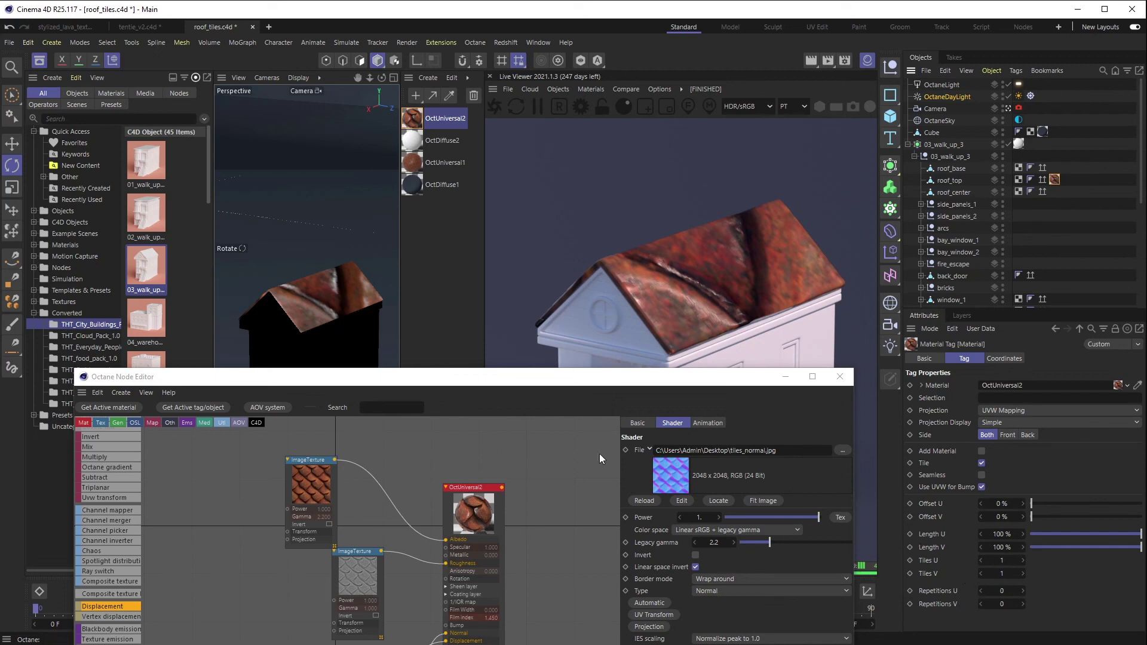
click(308, 481)
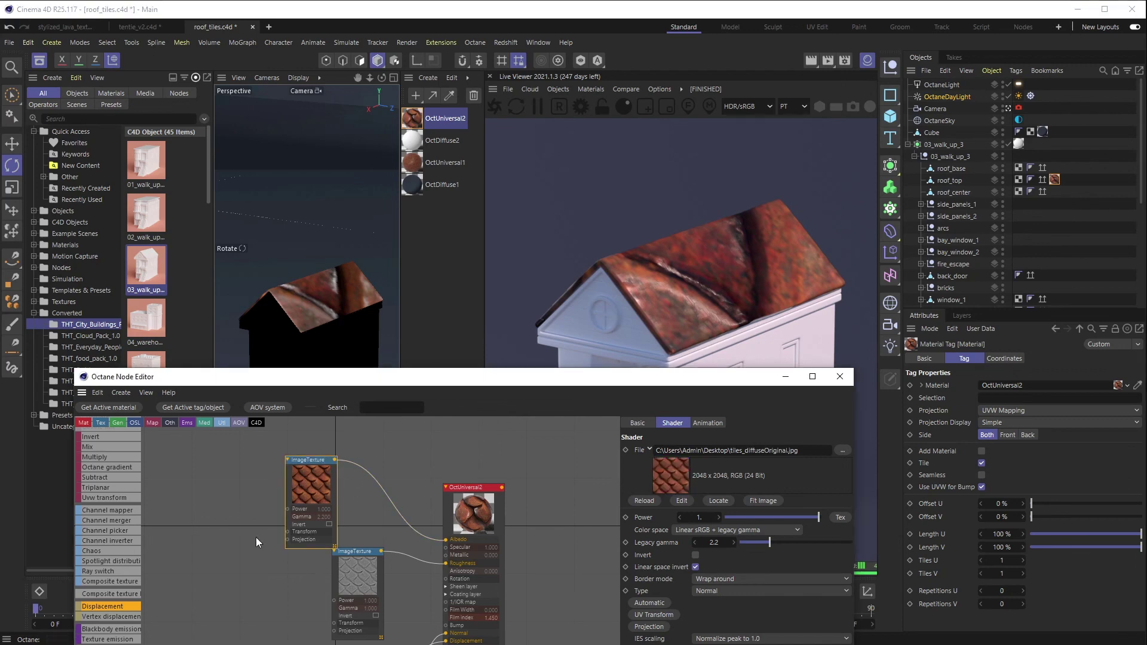
click(650, 615)
Wire the new Transform node into the other tile texture maps
drag(228, 534, 334, 623)
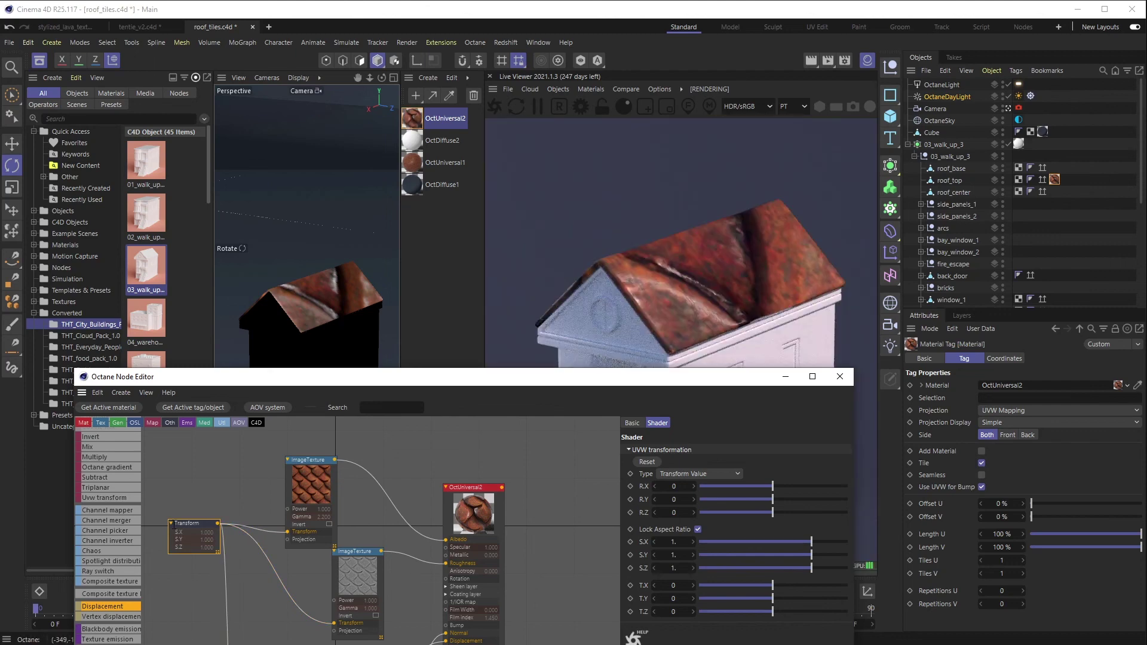
drag(218, 523, 272, 644)
drag(187, 524, 188, 541)
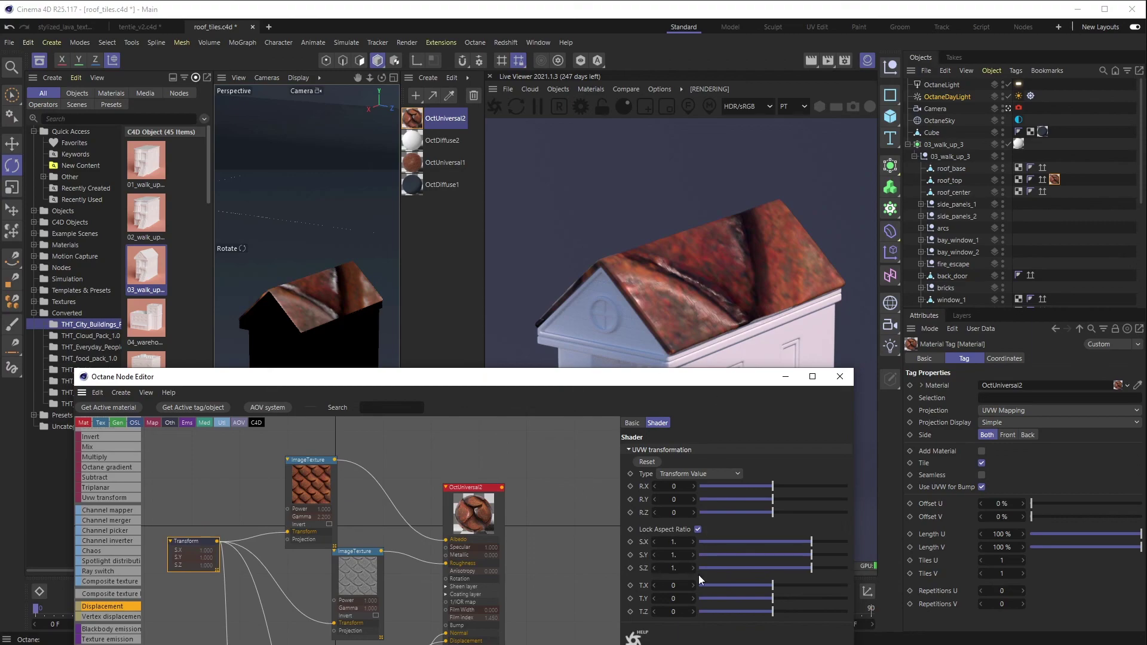
Scale the tile maps to 0.079584 and rotate them -97.0954 on Z
drag(810, 541, 771, 552)
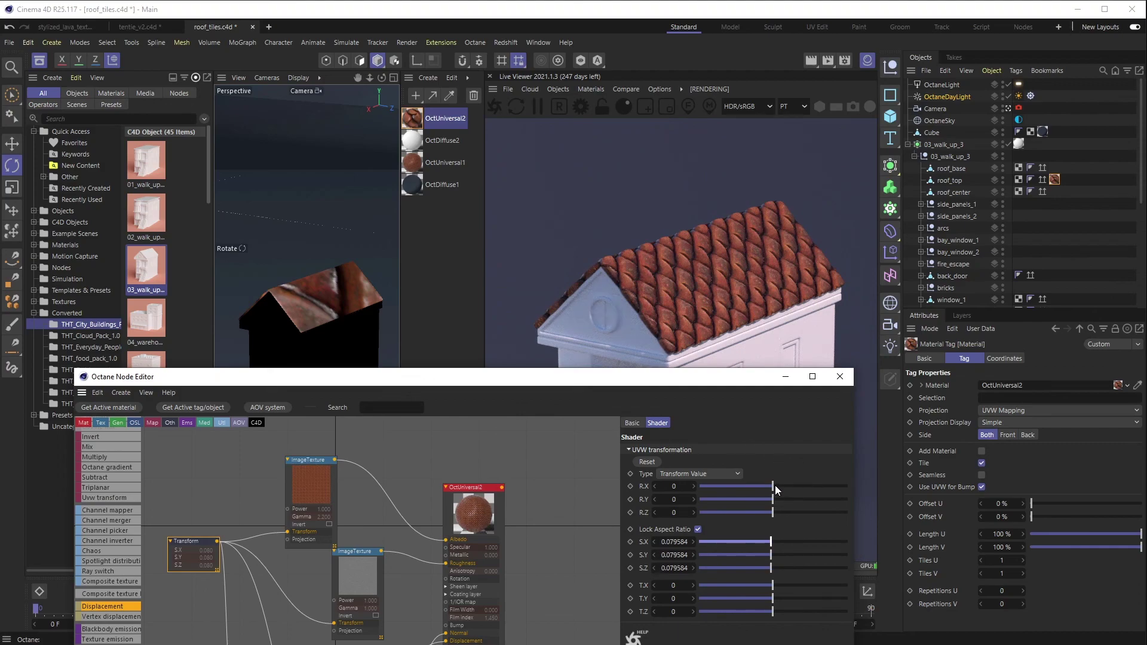
drag(775, 485, 794, 483)
key(ctrl+z)
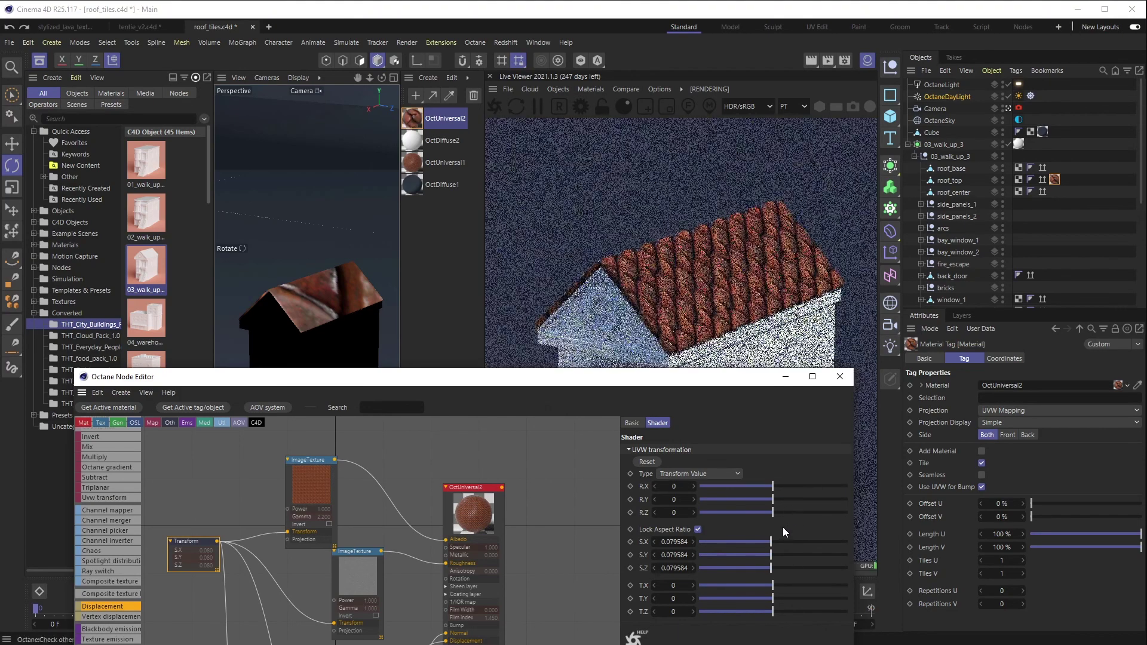
mouse_move(773, 512)
mouse_down()
mouse_move(788, 513)
mouse_move(754, 515)
mouse_up()
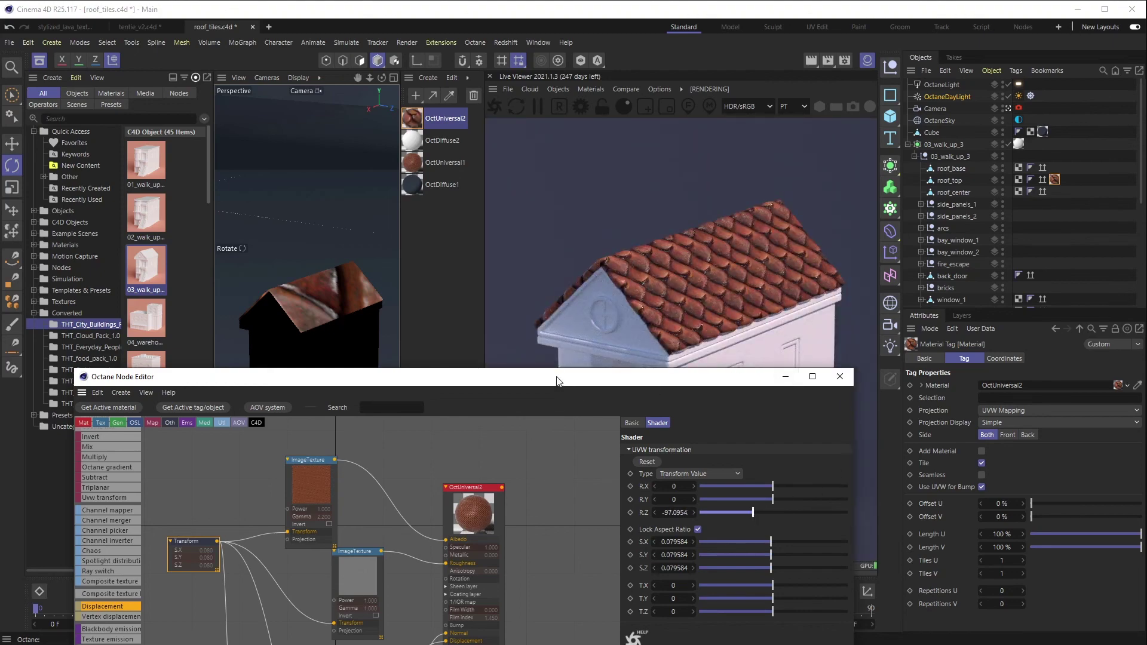
drag(556, 380, 367, 395)
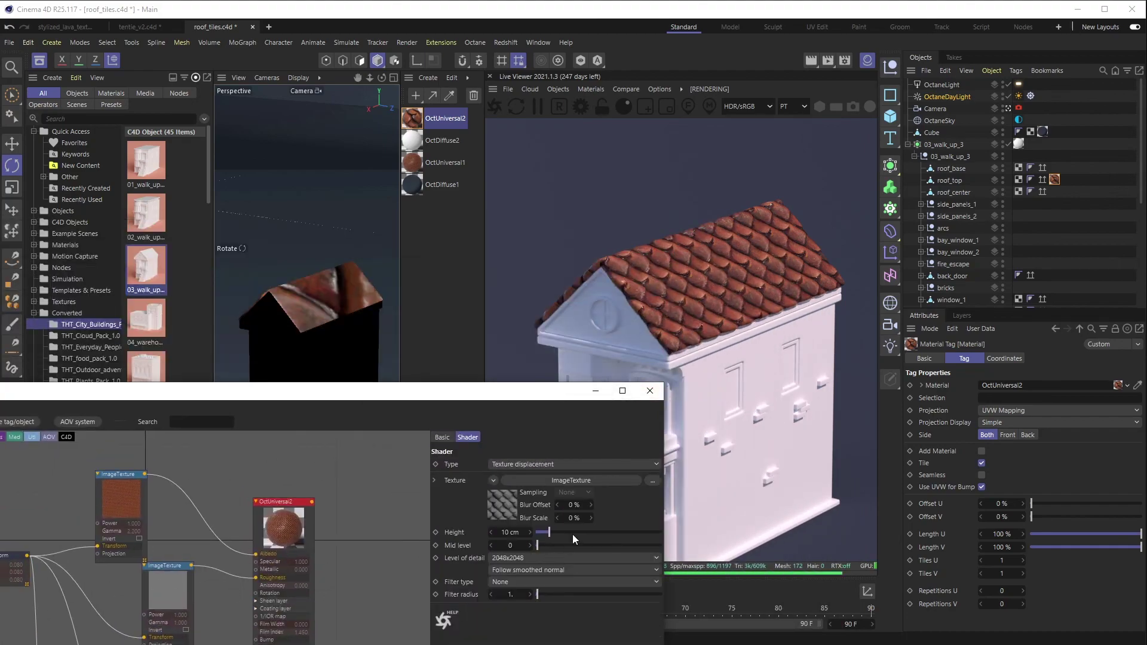
Set displacement Height to 19.512 cm, close the node editor, and orbit around the house
drag(554, 531, 565, 529)
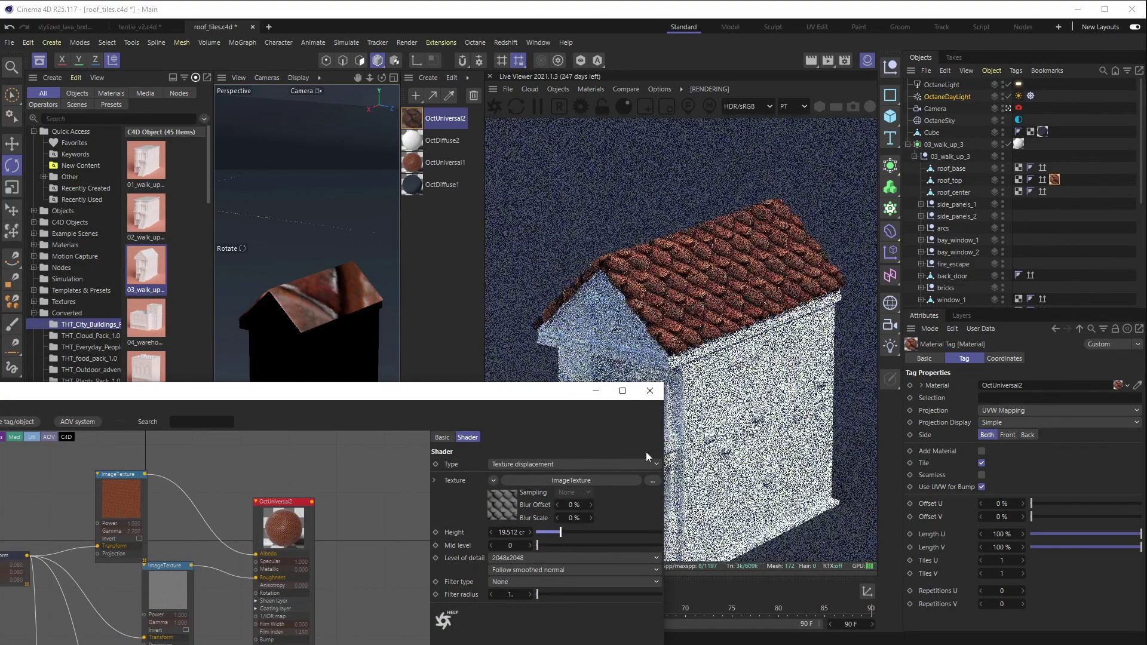
click(650, 391)
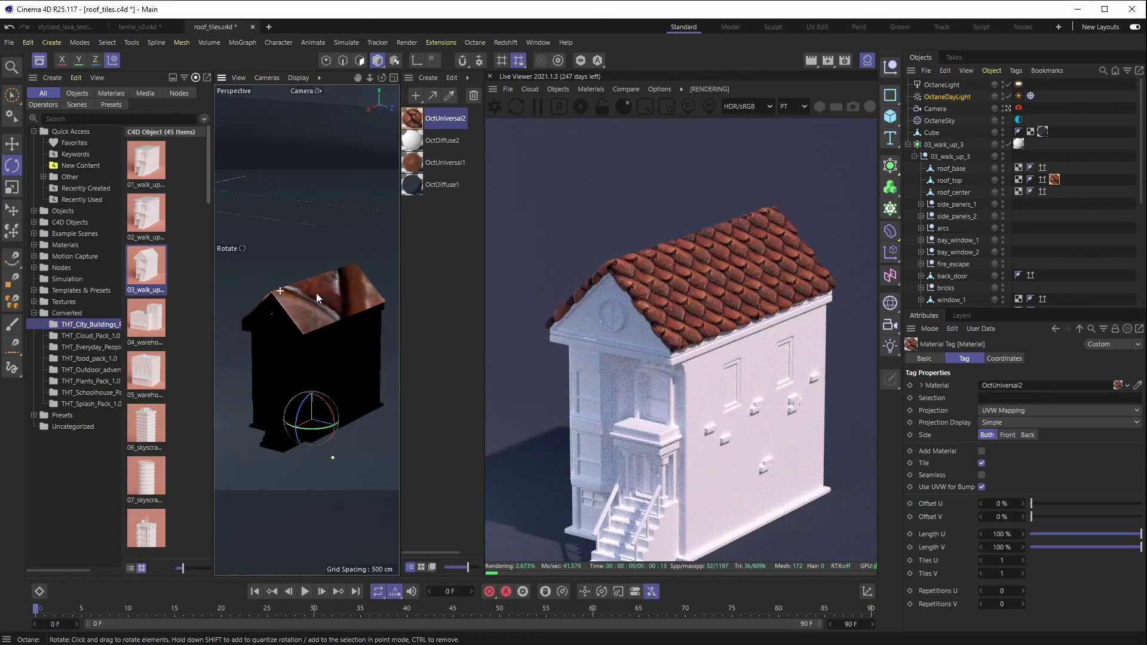
scroll(354, 236, up, 3)
alt+drag(353, 236, 340, 388)
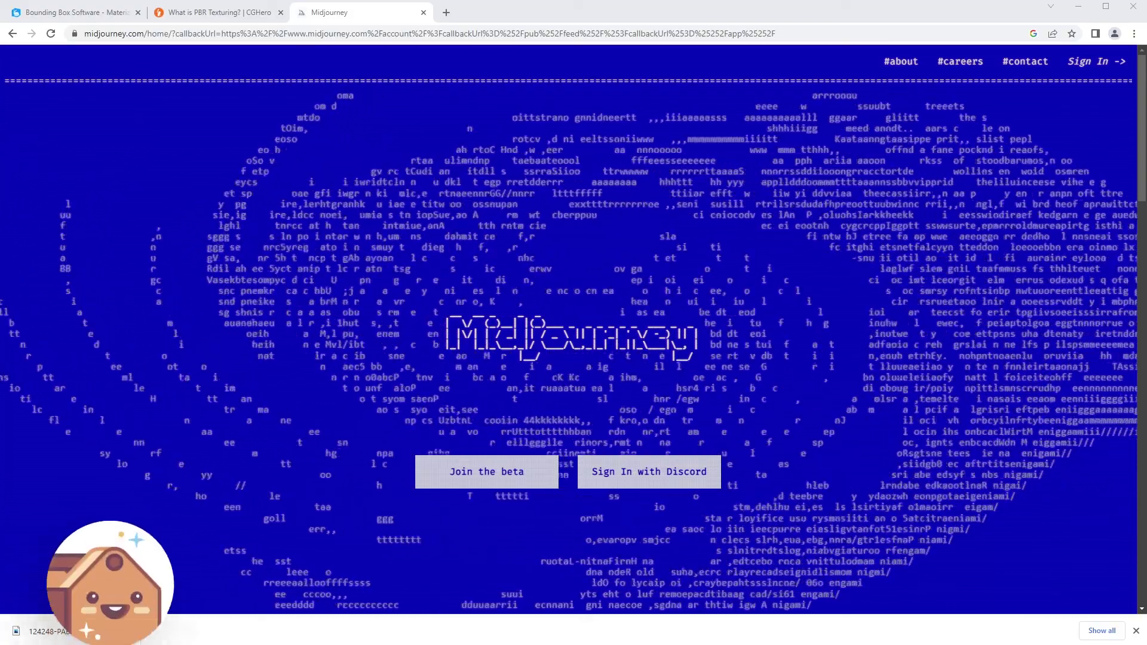
click(810, 280)
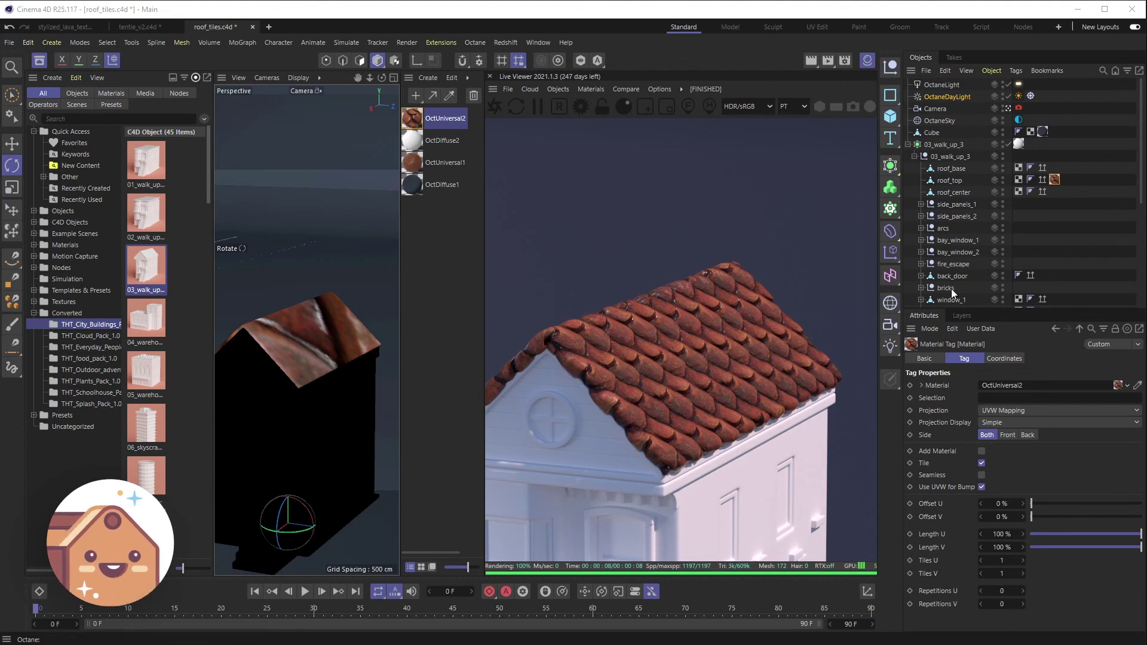
Widen the content browser, zoom the Live Viewer to 0.9, and turn the house front-on
drag(213, 556, 241, 570)
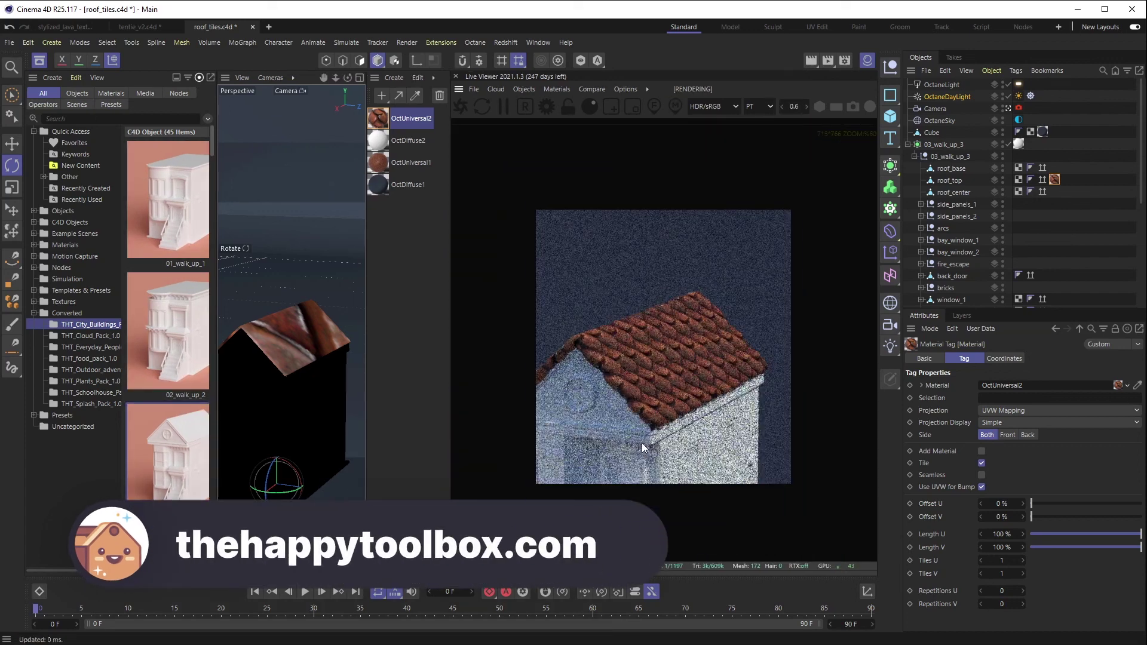
scroll(642, 447, up, 3)
drag(300, 384, 290, 397)
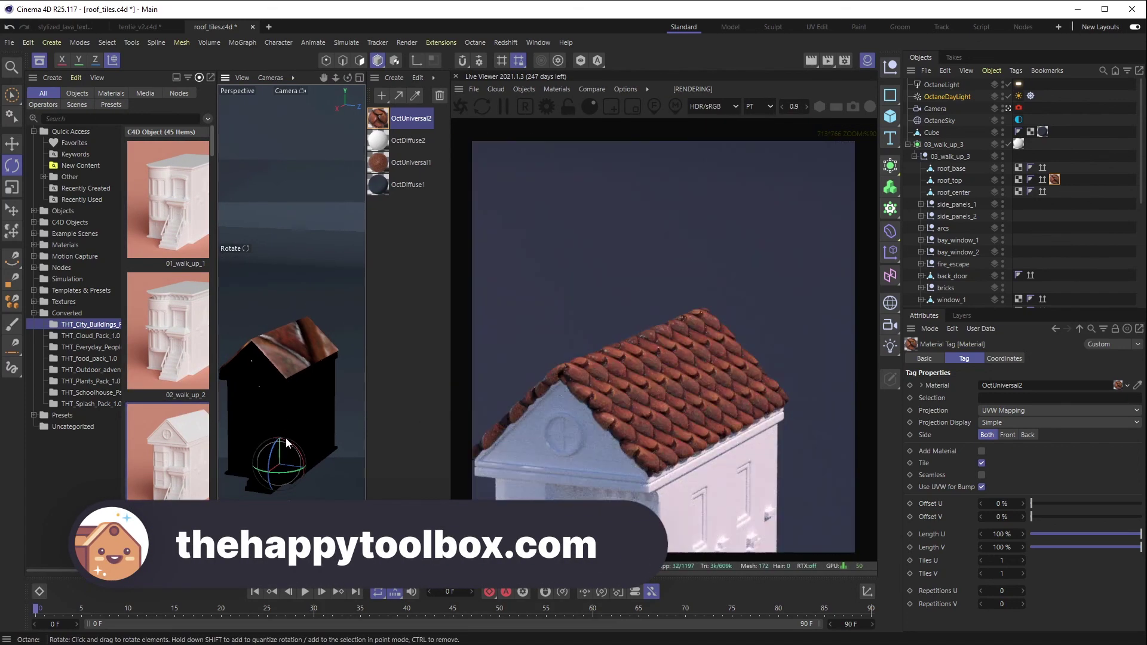
alt+drag(287, 444, 314, 366)
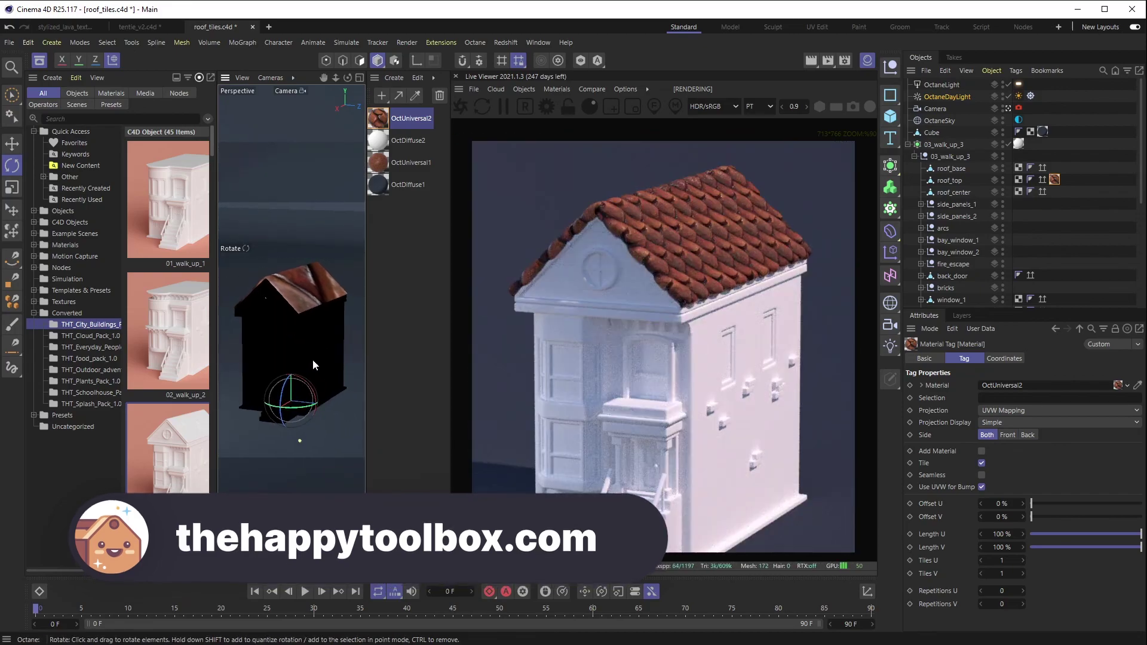